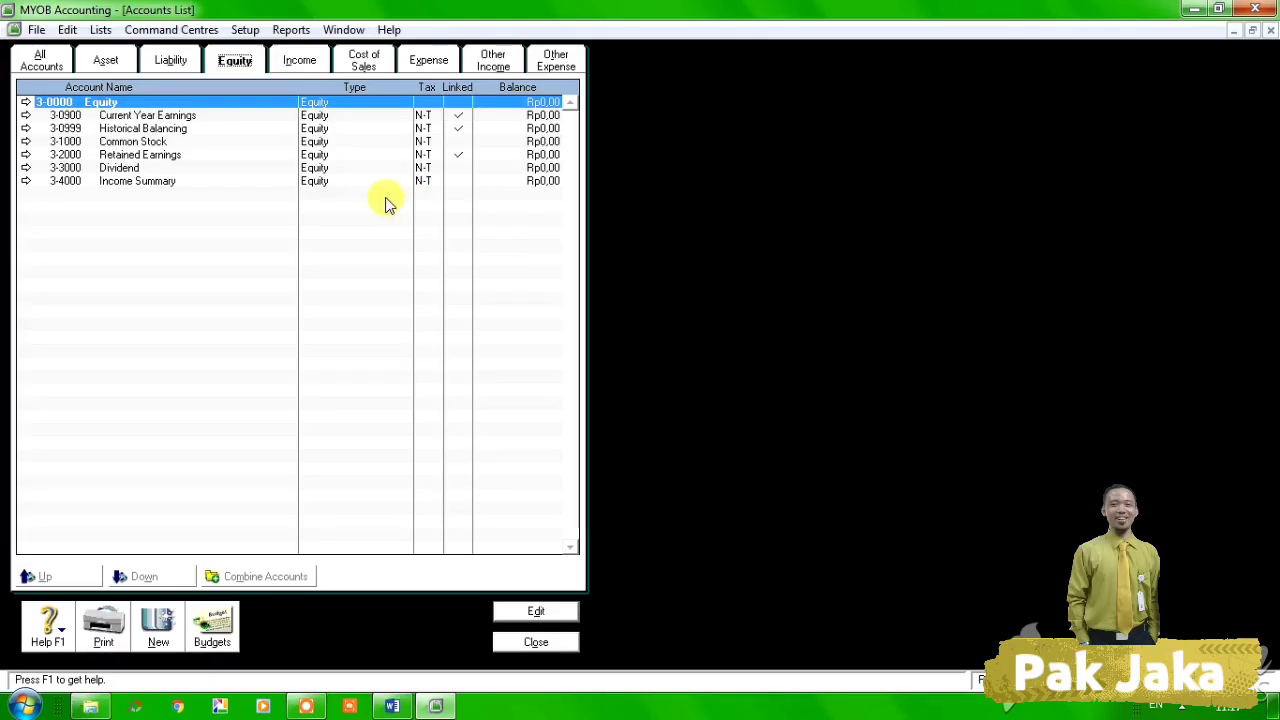
Review the Income, Cost of Sales, Expense, Other Income and Other Expense account lists
click(305, 64)
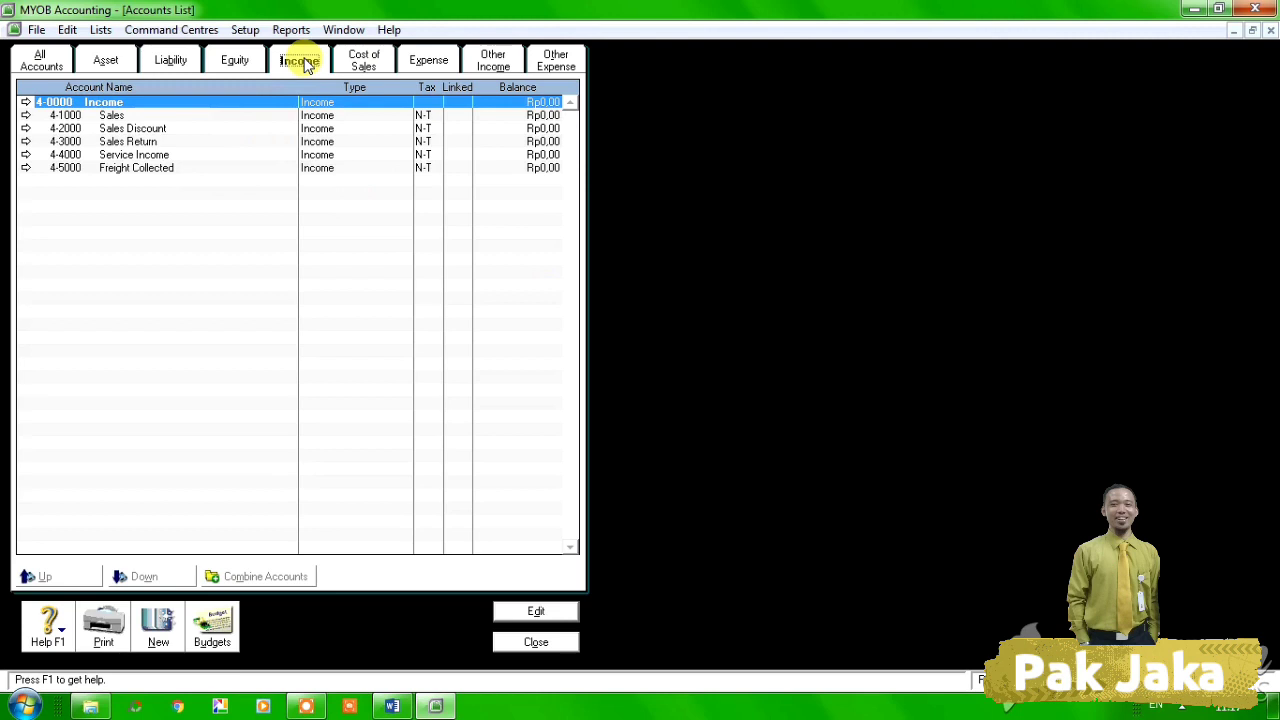
click(365, 64)
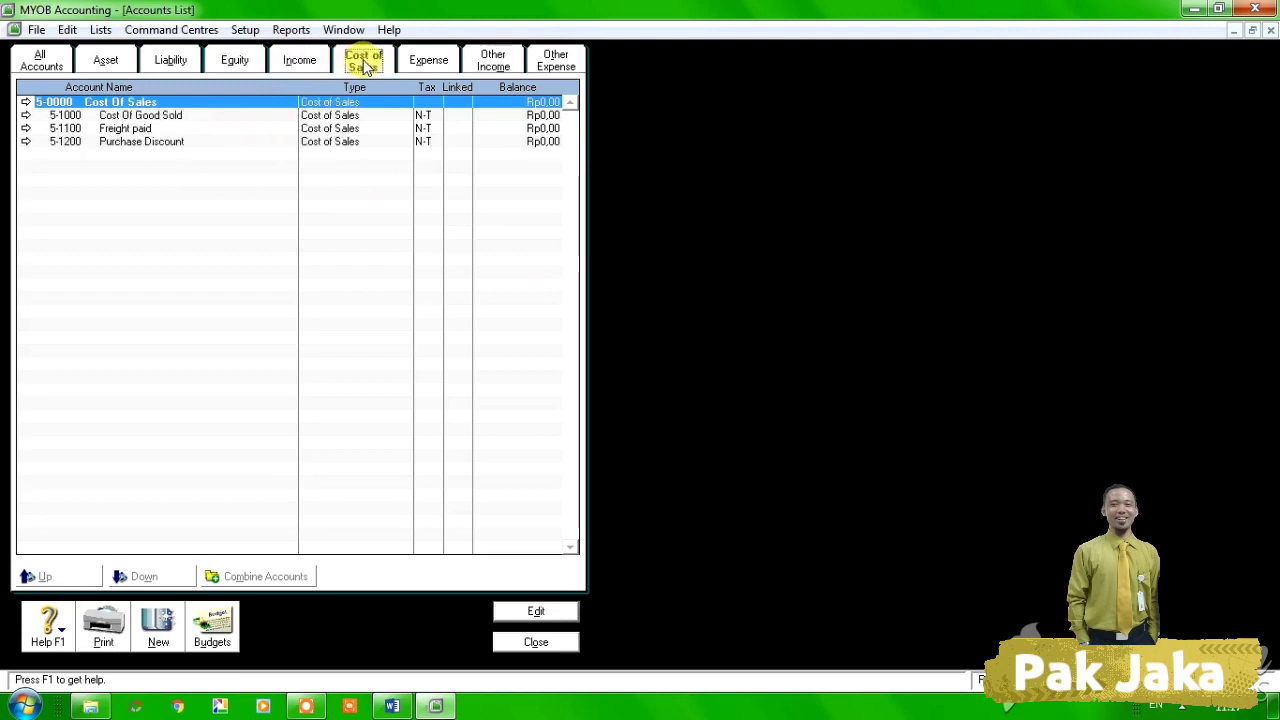
click(435, 63)
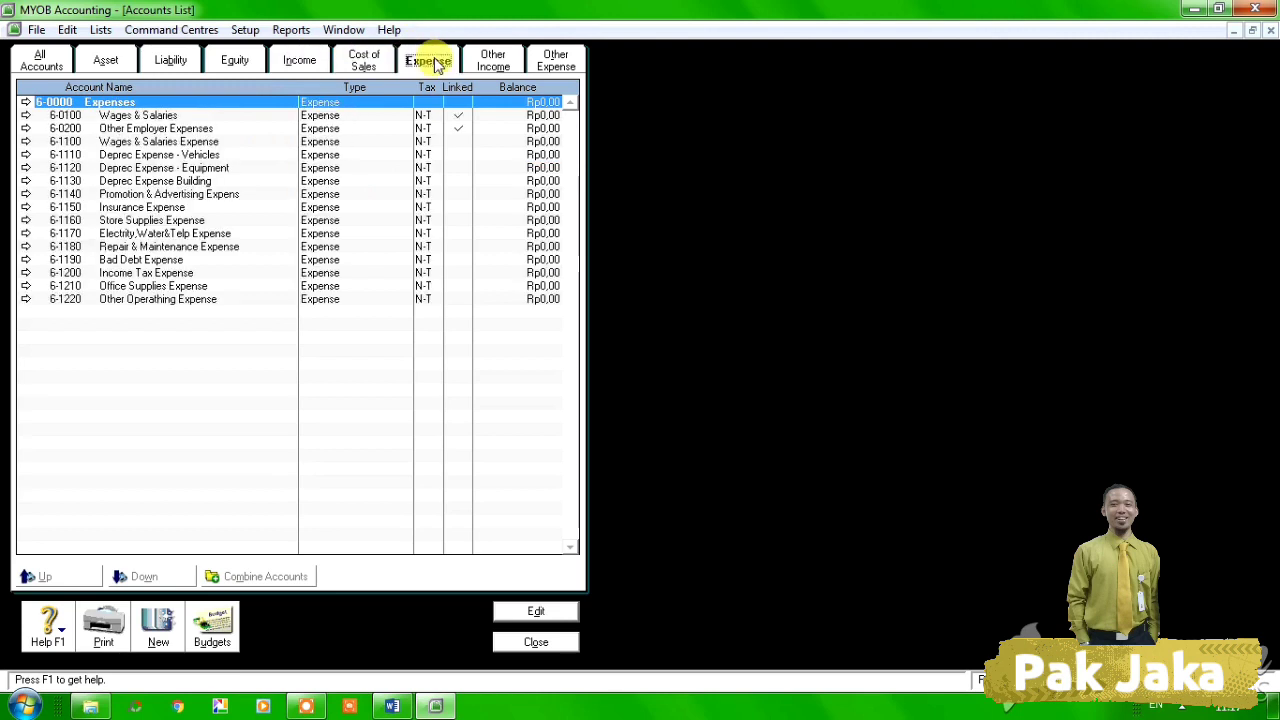
click(492, 62)
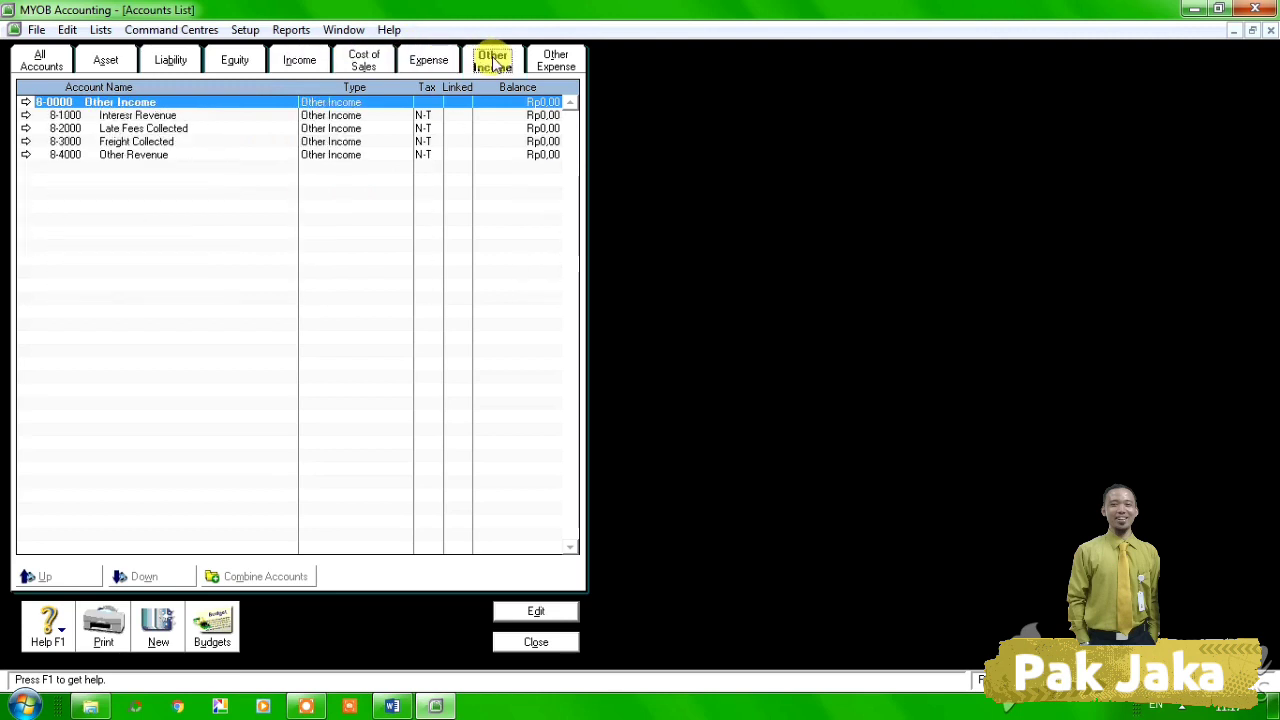
click(553, 62)
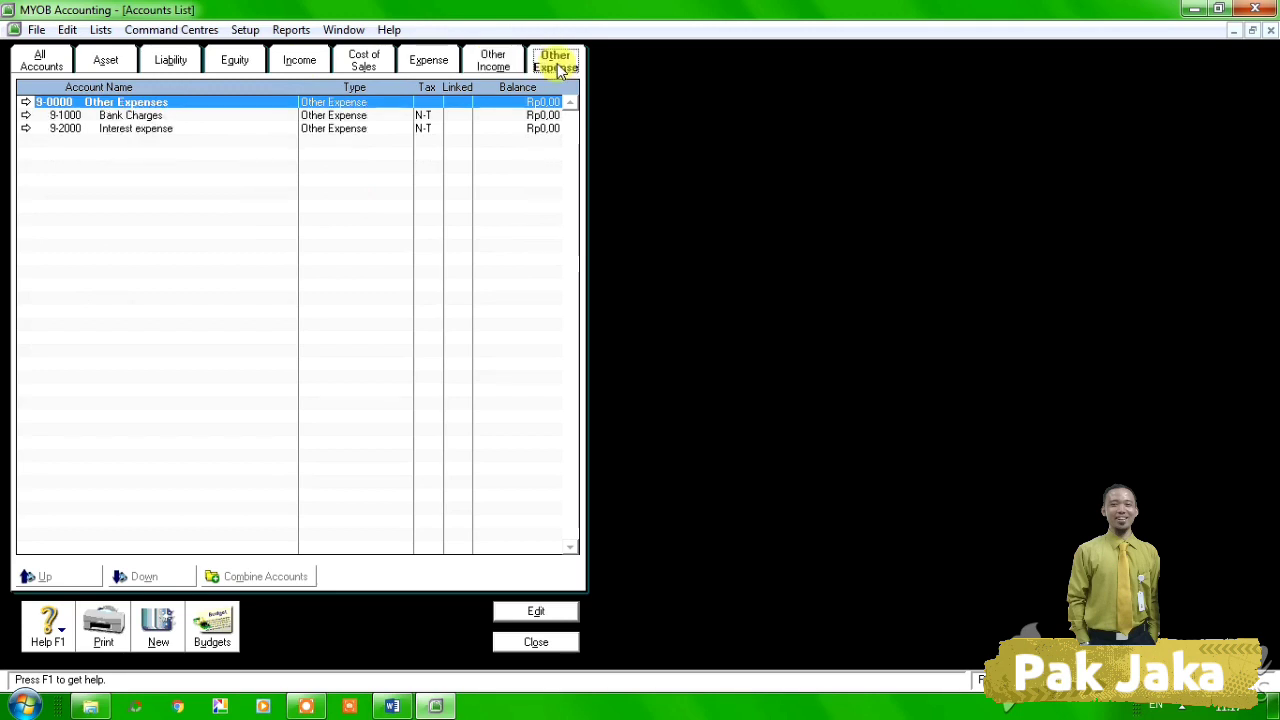
Open the Opening Balances page of the Easy Setup Assistant's Accounts section
click(246, 31)
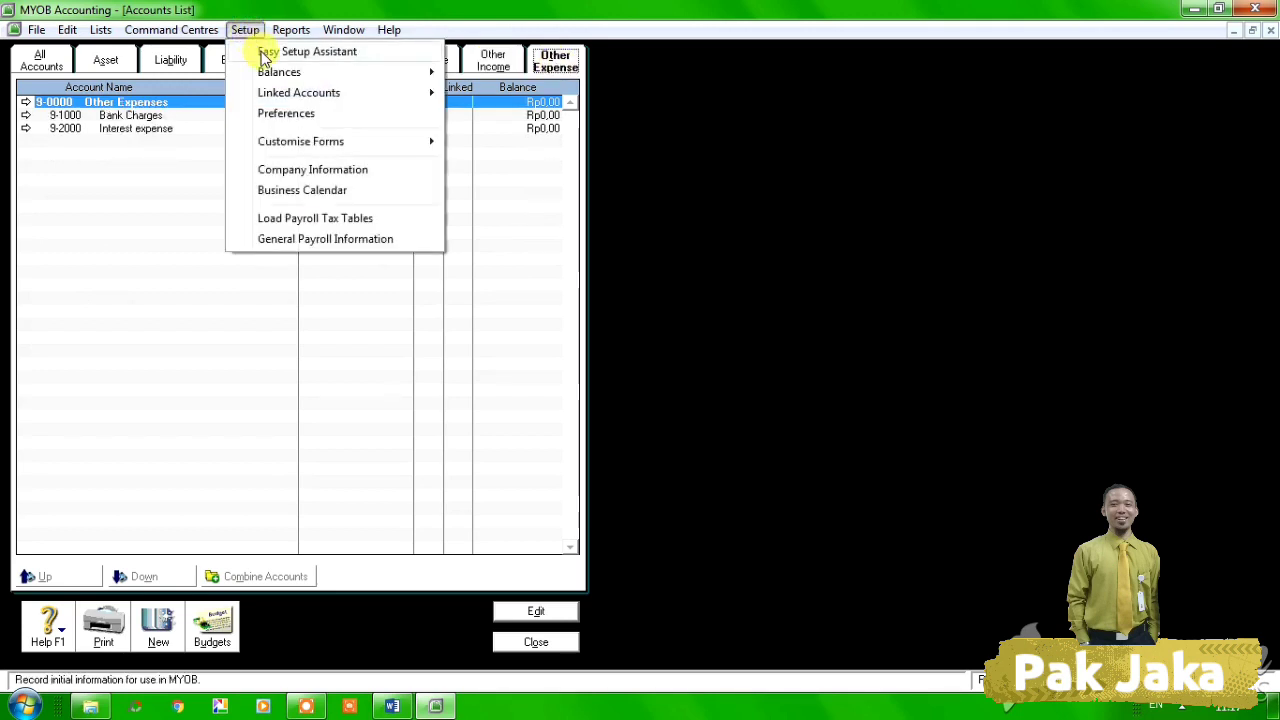
click(263, 52)
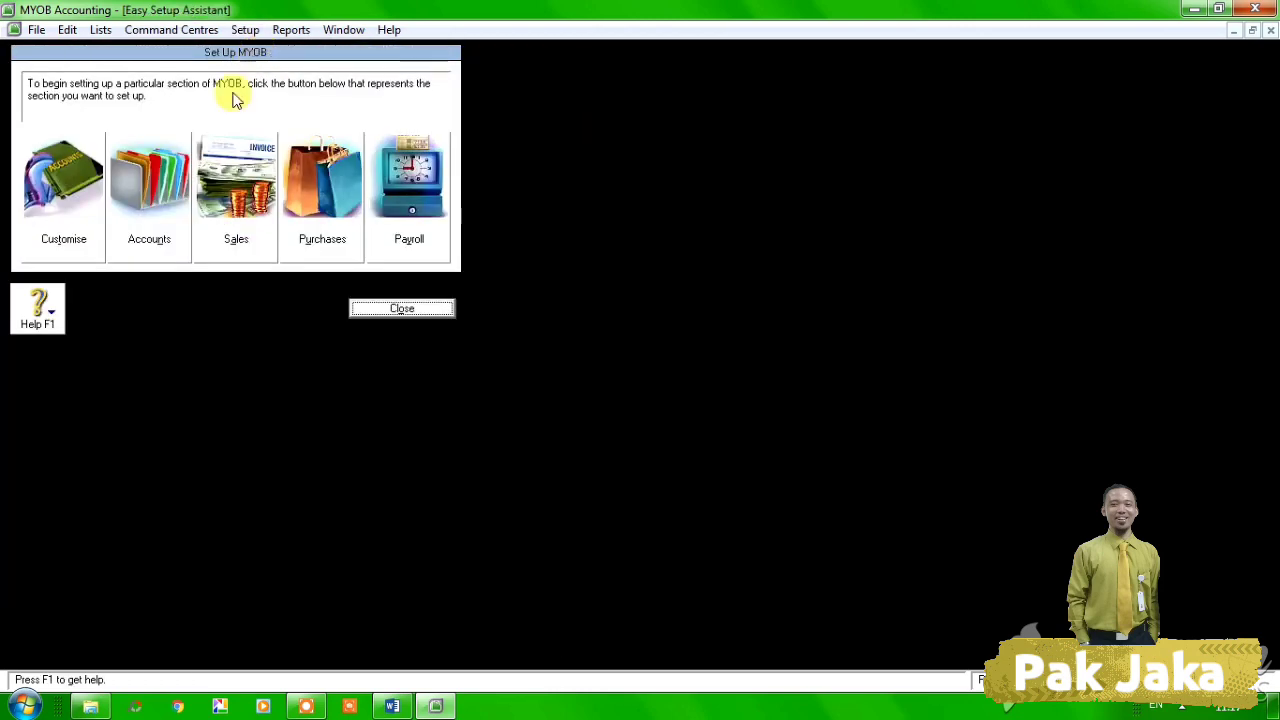
click(152, 170)
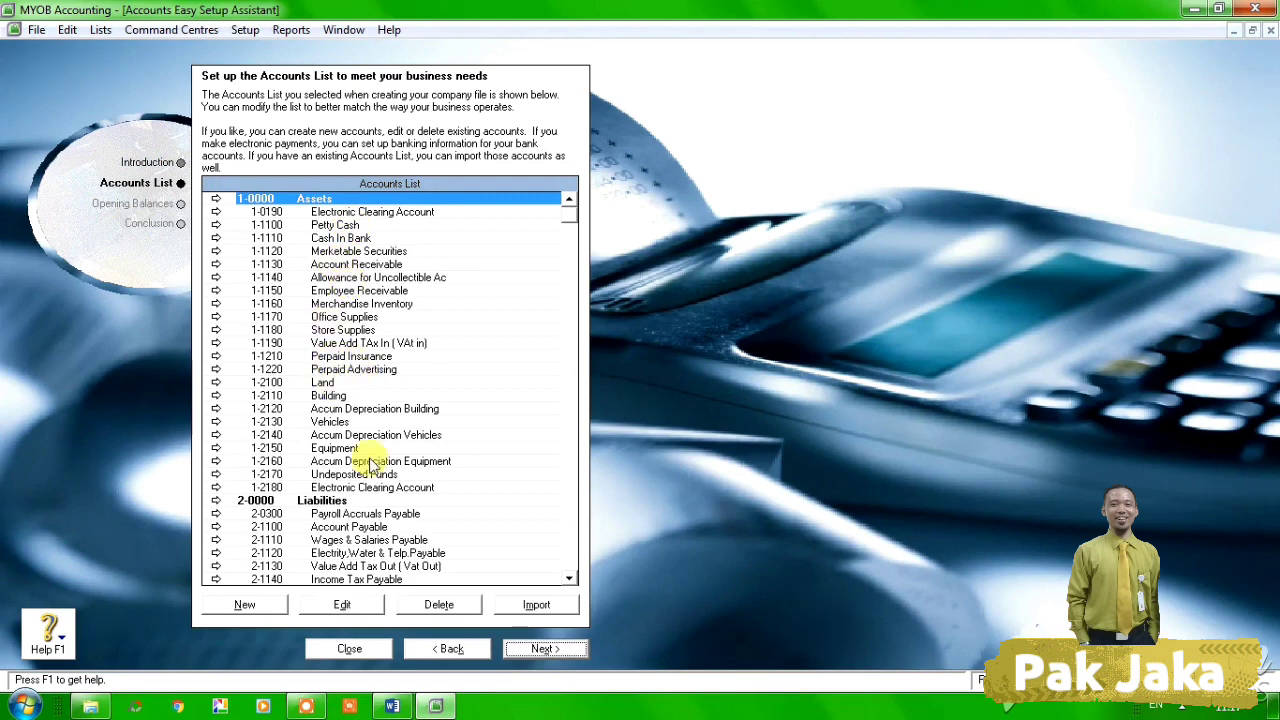
click(177, 205)
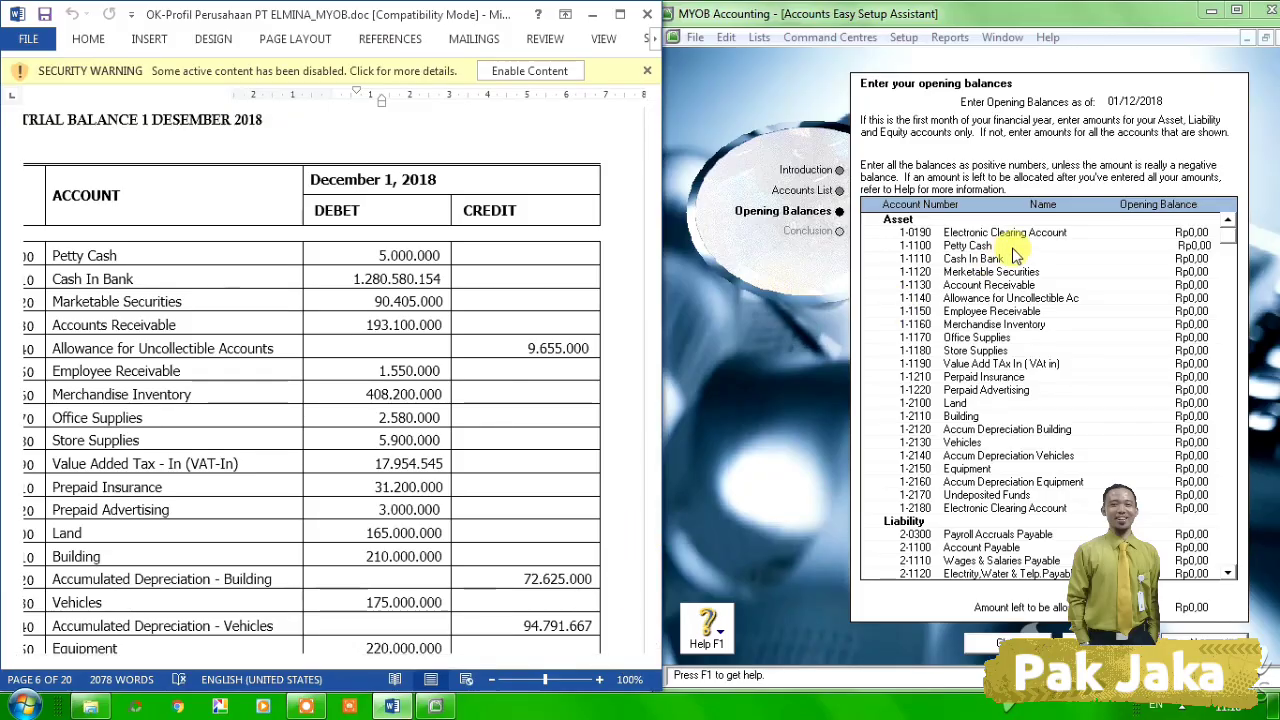
Enter opening balances of 5.000.000 for Petty Cash and 1.280.580.154 for Cash In Bank
click(1190, 270)
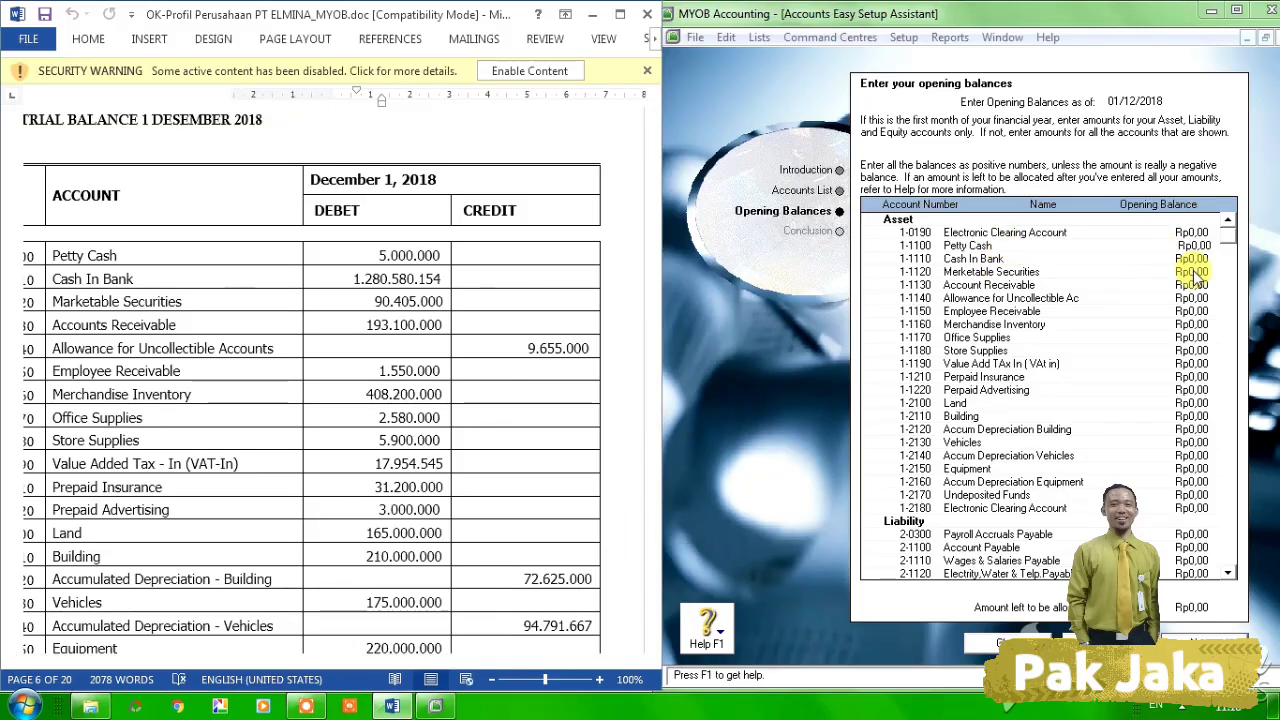
click(1190, 245)
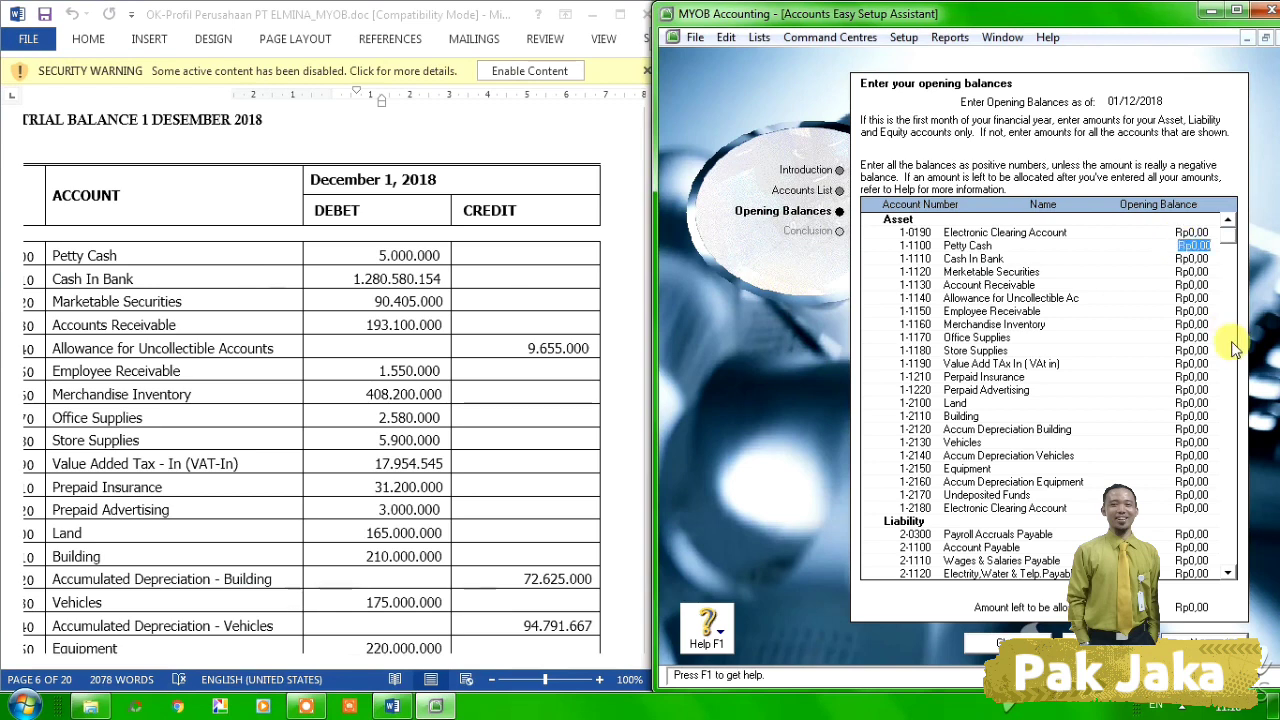
text(5.)
text(000.000)
key(Tab)
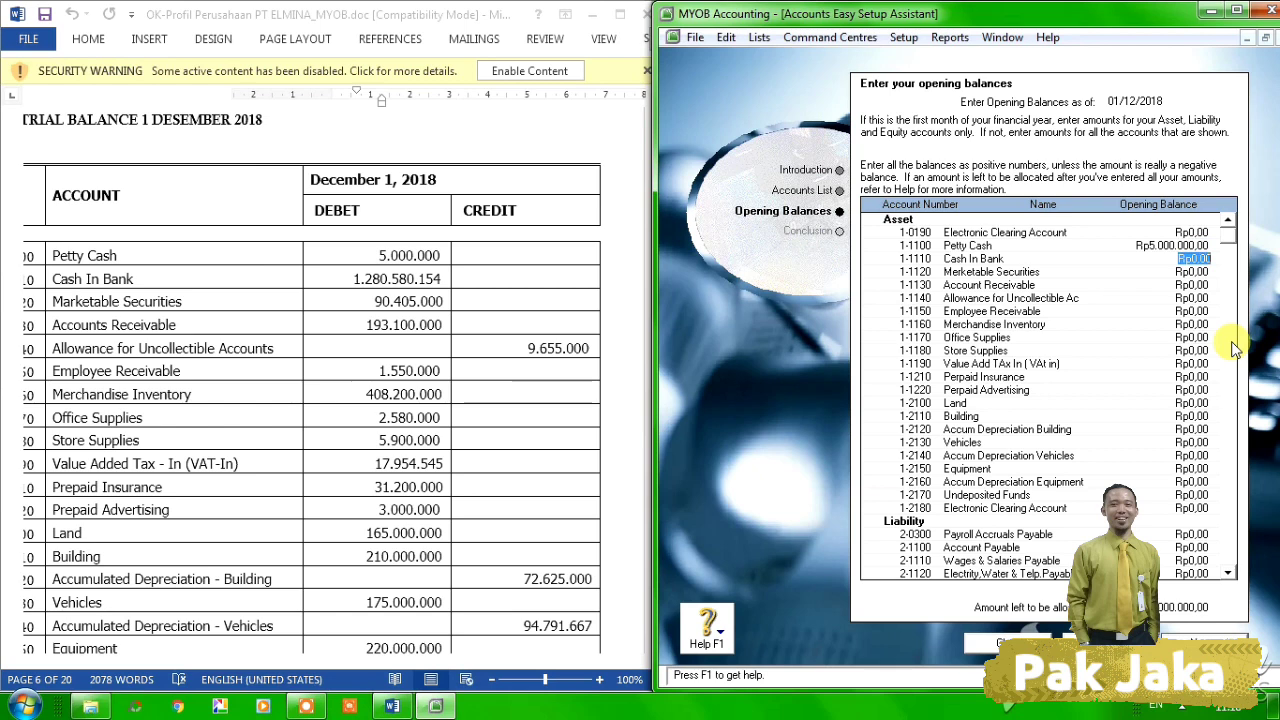
text(1.280.)
text(58)
text(0.154)
key(Tab)
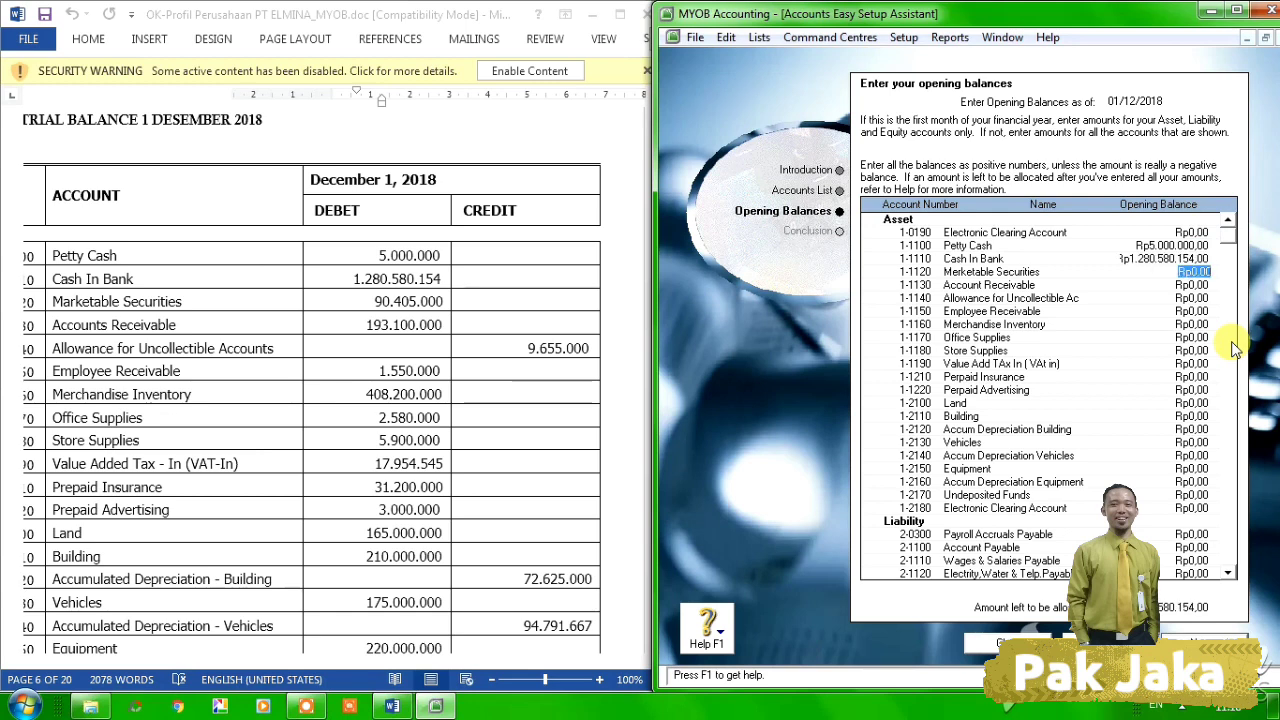
Enter opening balances of 90.405.000 for Merketable Securities and 193.100.000 for Account Receivable
text(90.)
text(405.00)
text(0)
key(Tab)
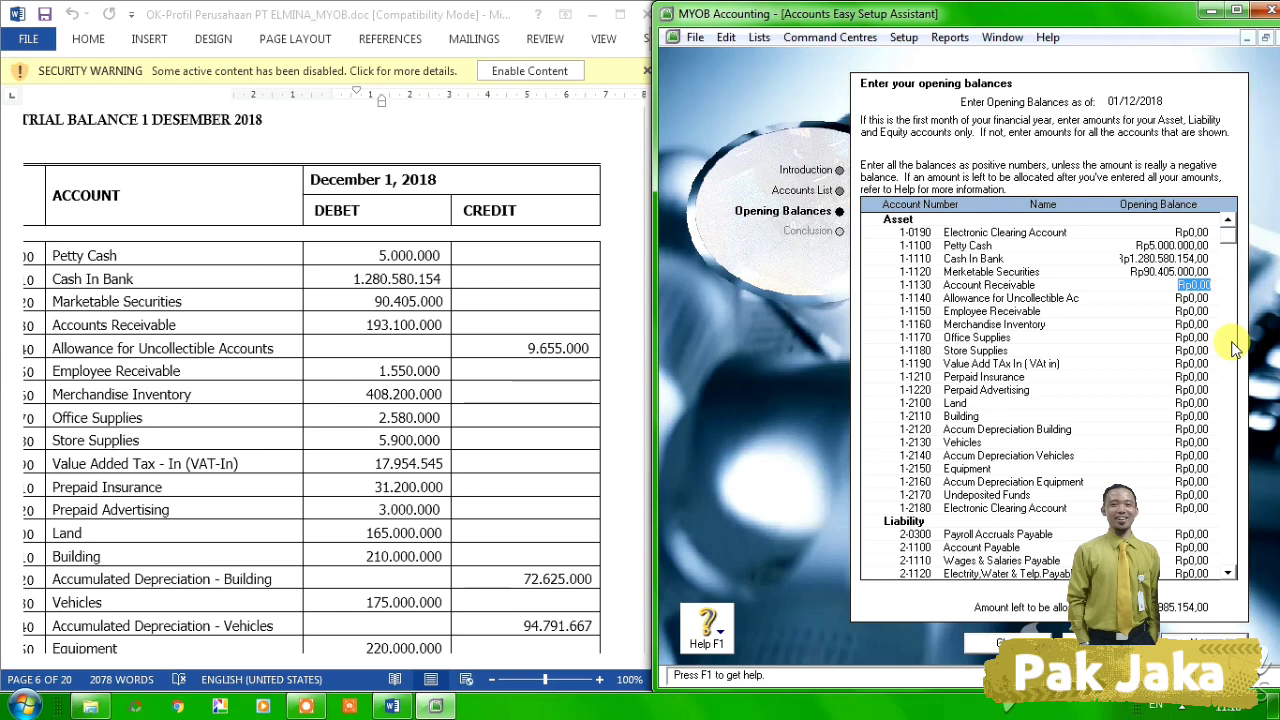
text(193100000)
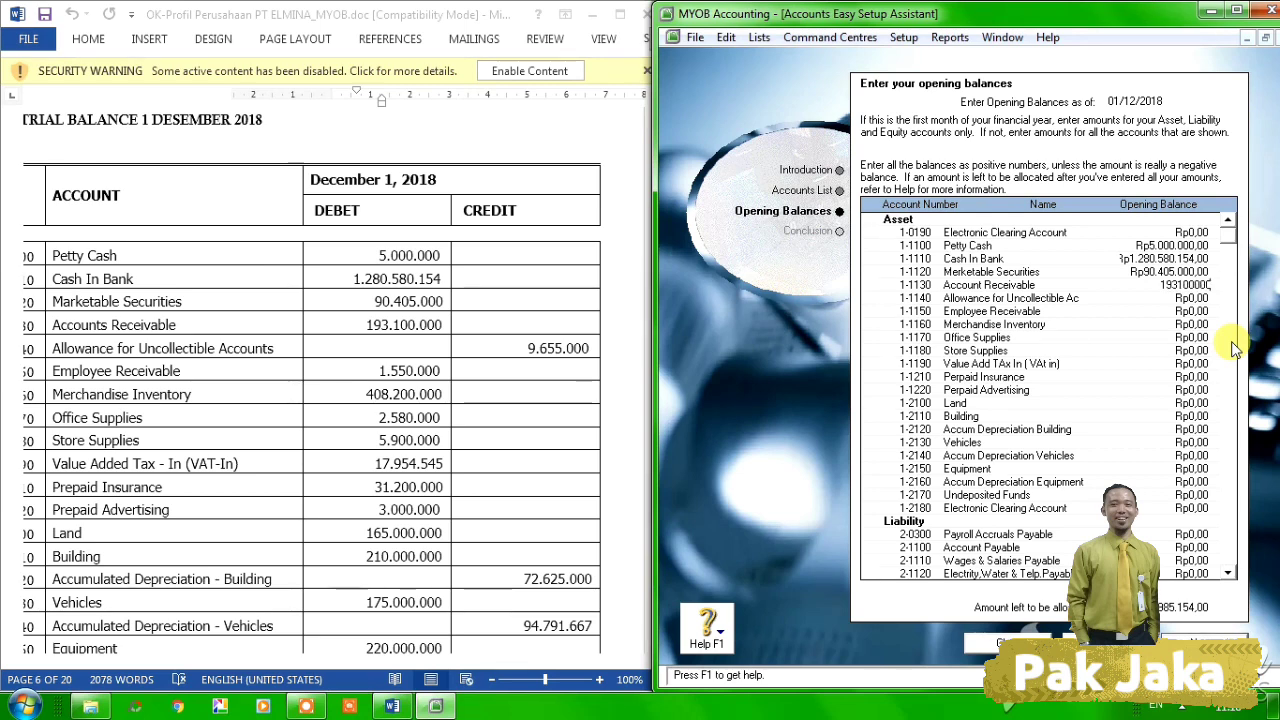
key(Tab)
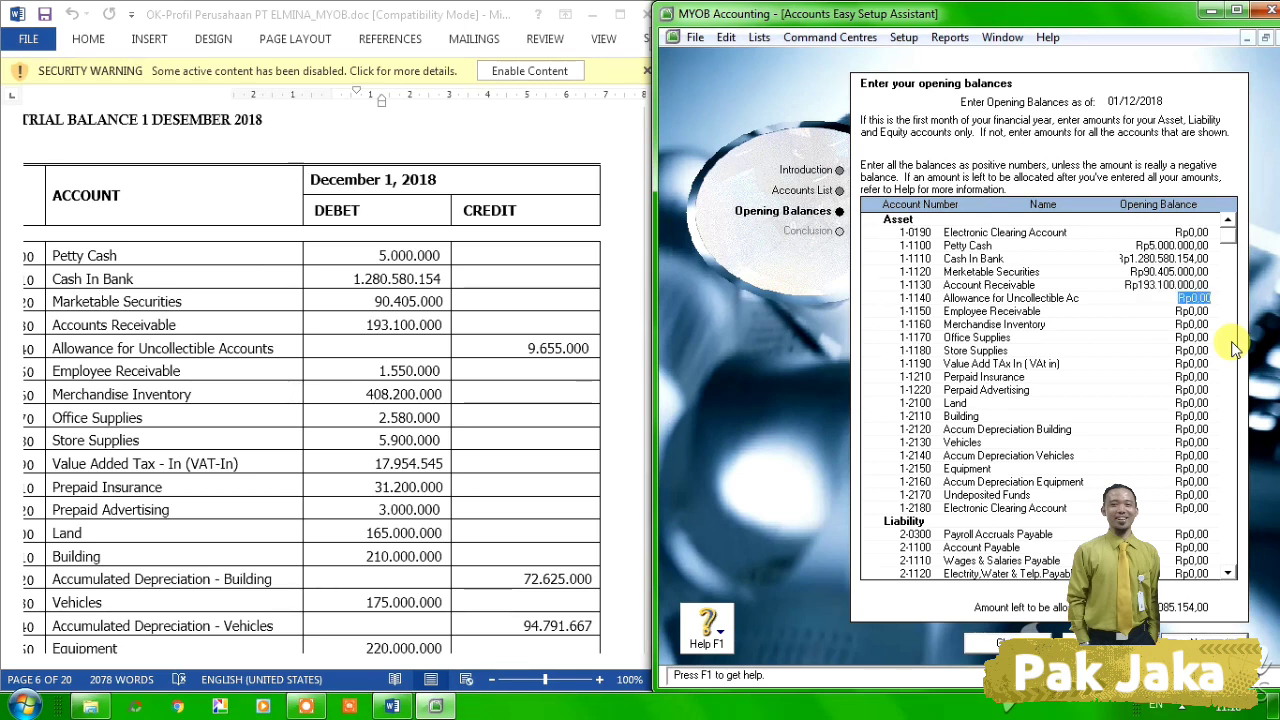
Set the opening balance of Allowance for Uncollectible Accounts to negative 9.655.000
key(BackSpace)
text(-9655000)
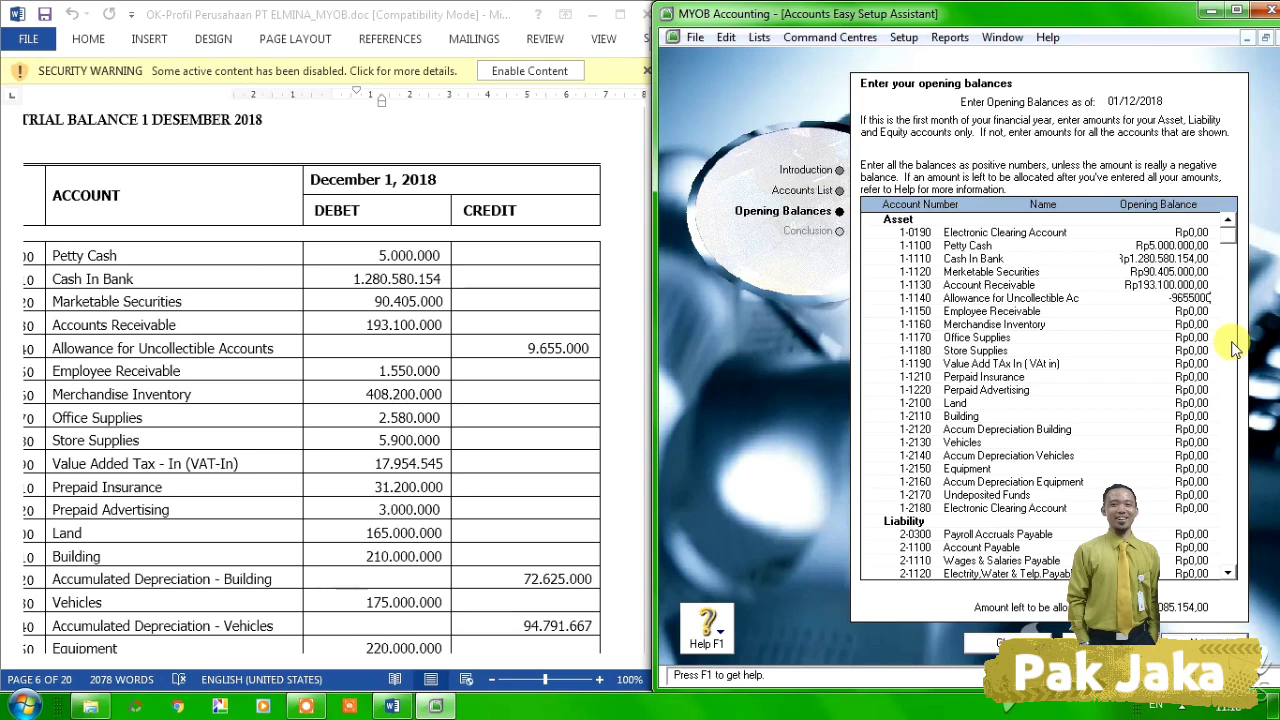
key(Tab)
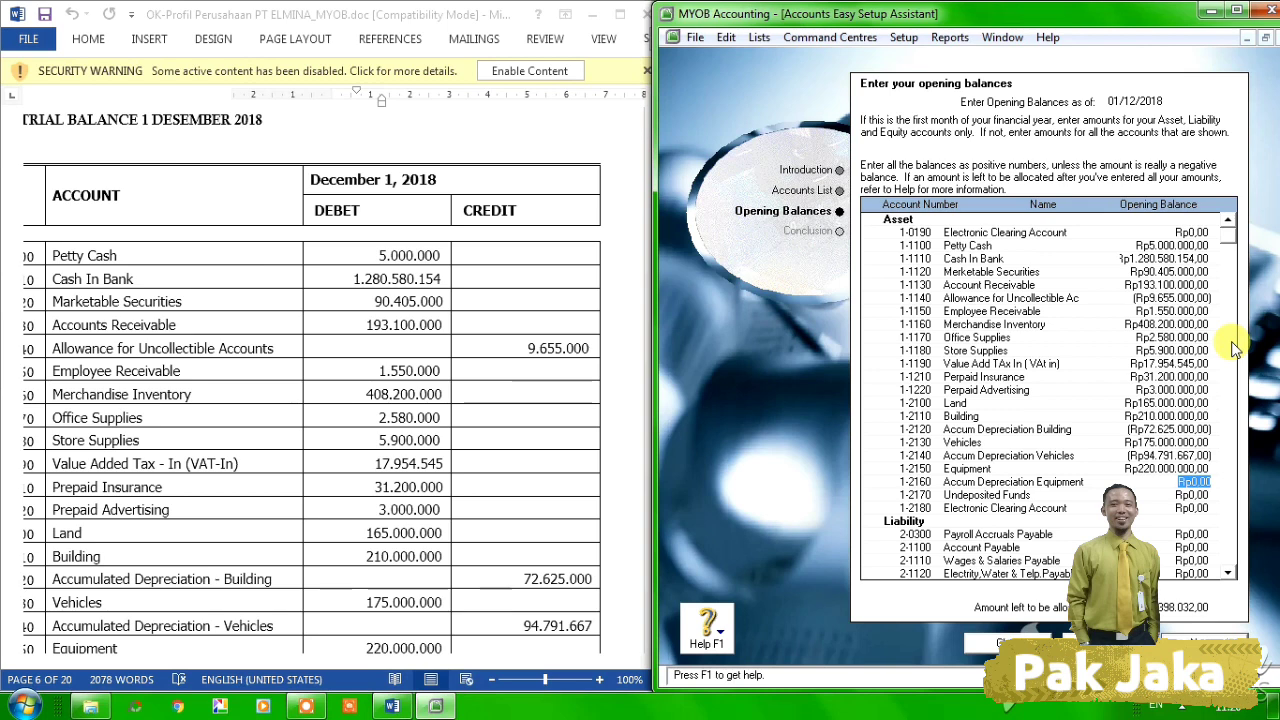
Set the opening balance of Accum Depreciation Equipment to negative 207.500.000, following the trial balance document
click(612, 528)
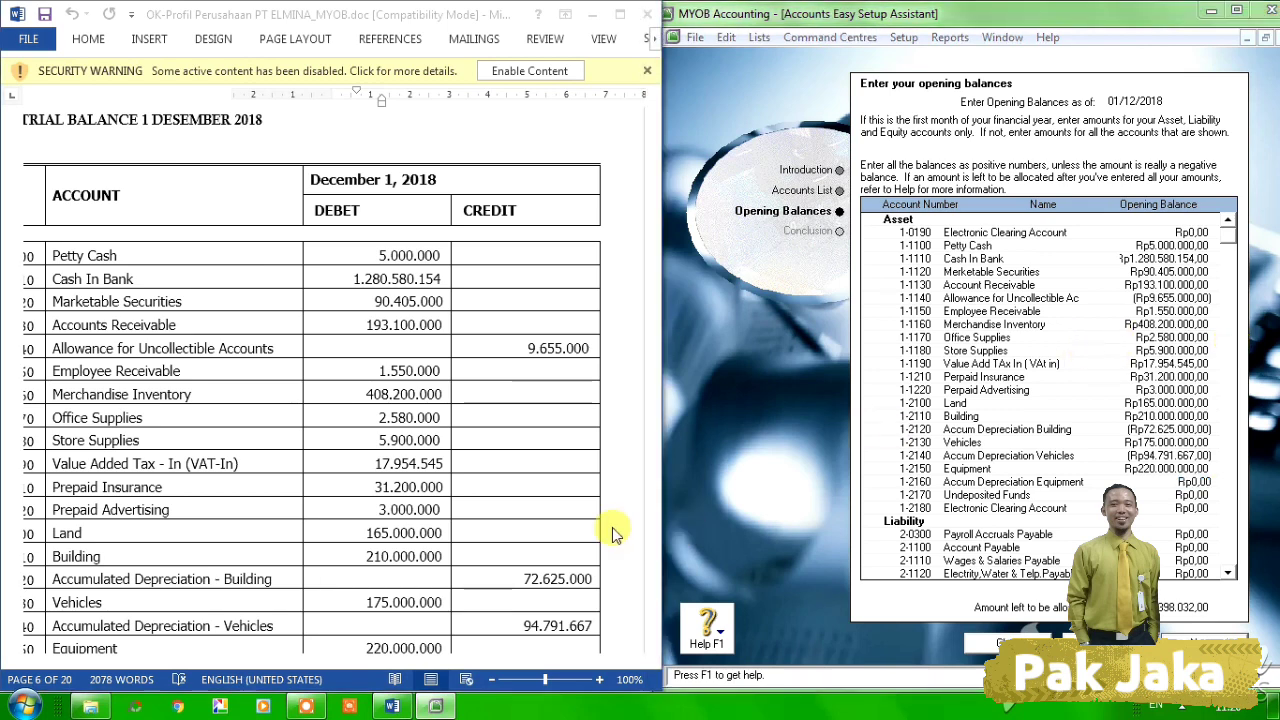
click(661, 664)
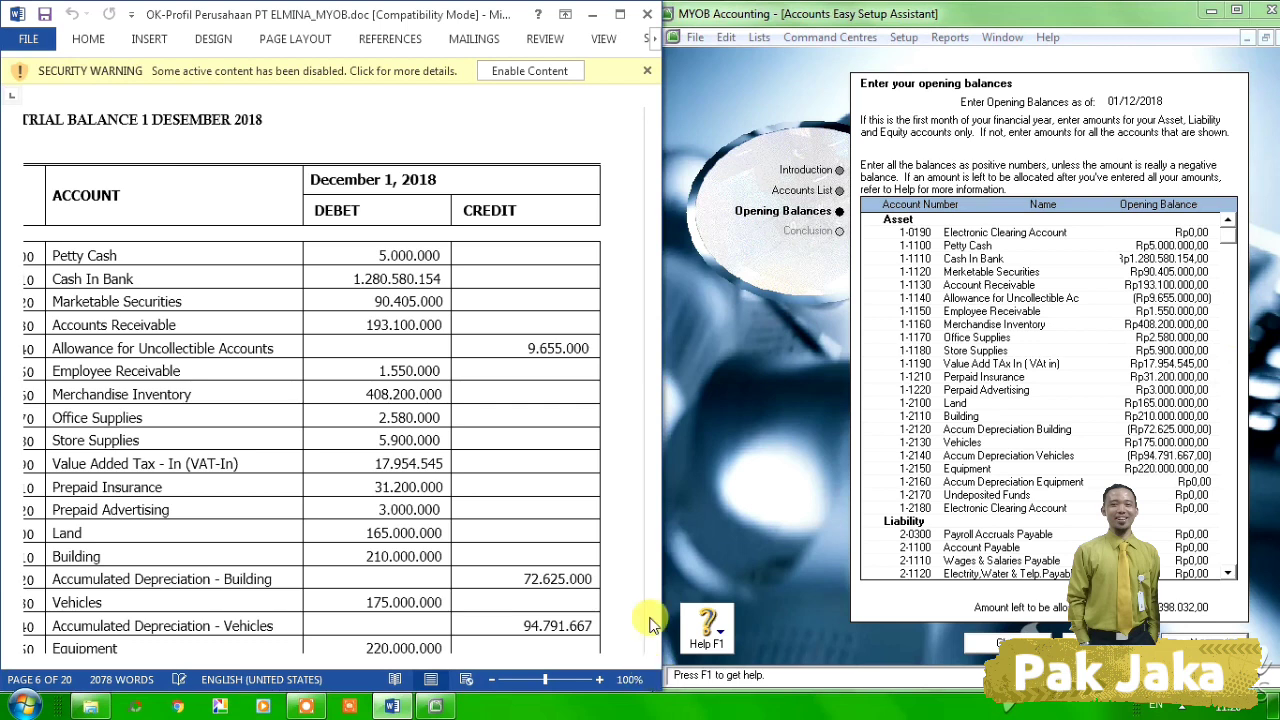
scroll(648, 622, down, 9)
click(640, 587)
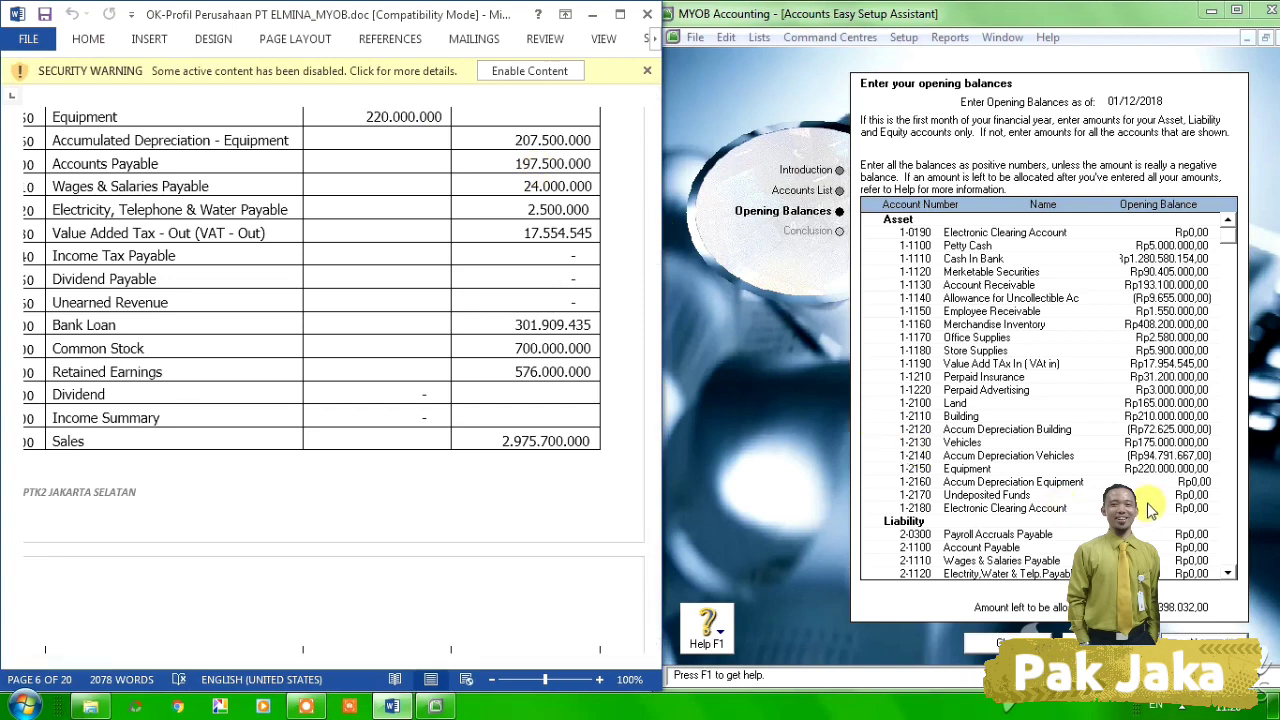
click(1176, 472)
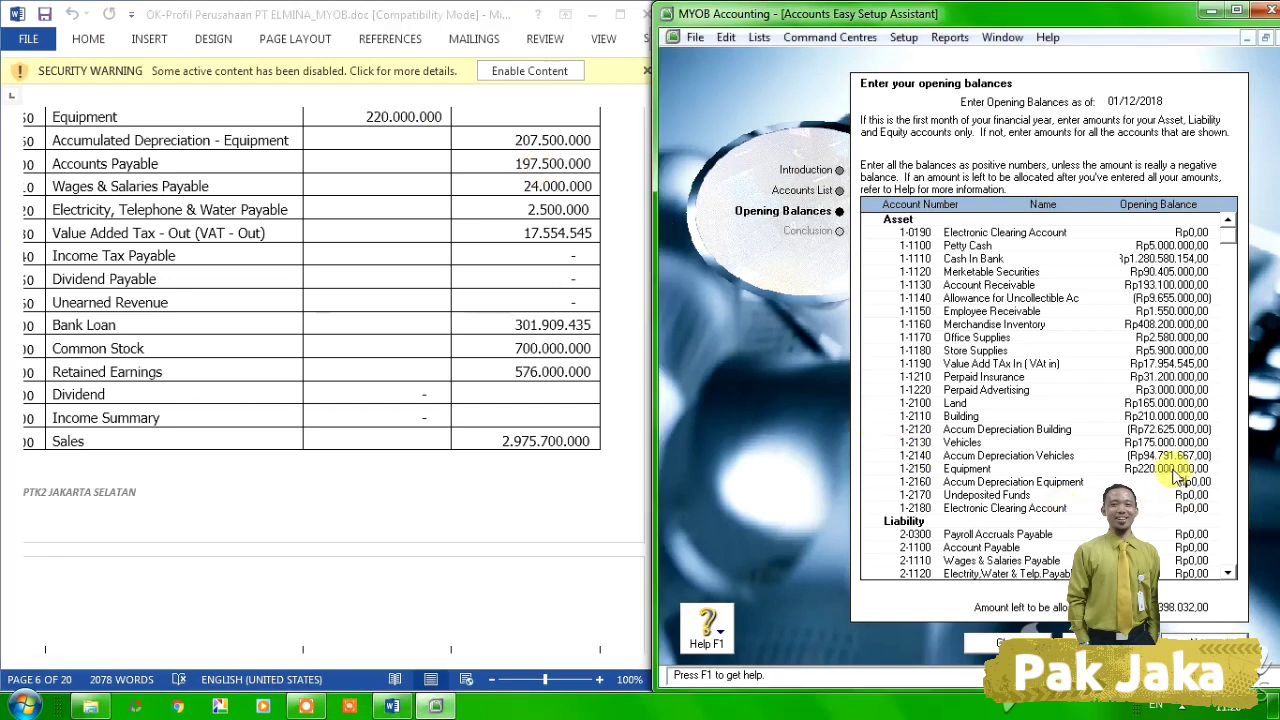
key(Tab)
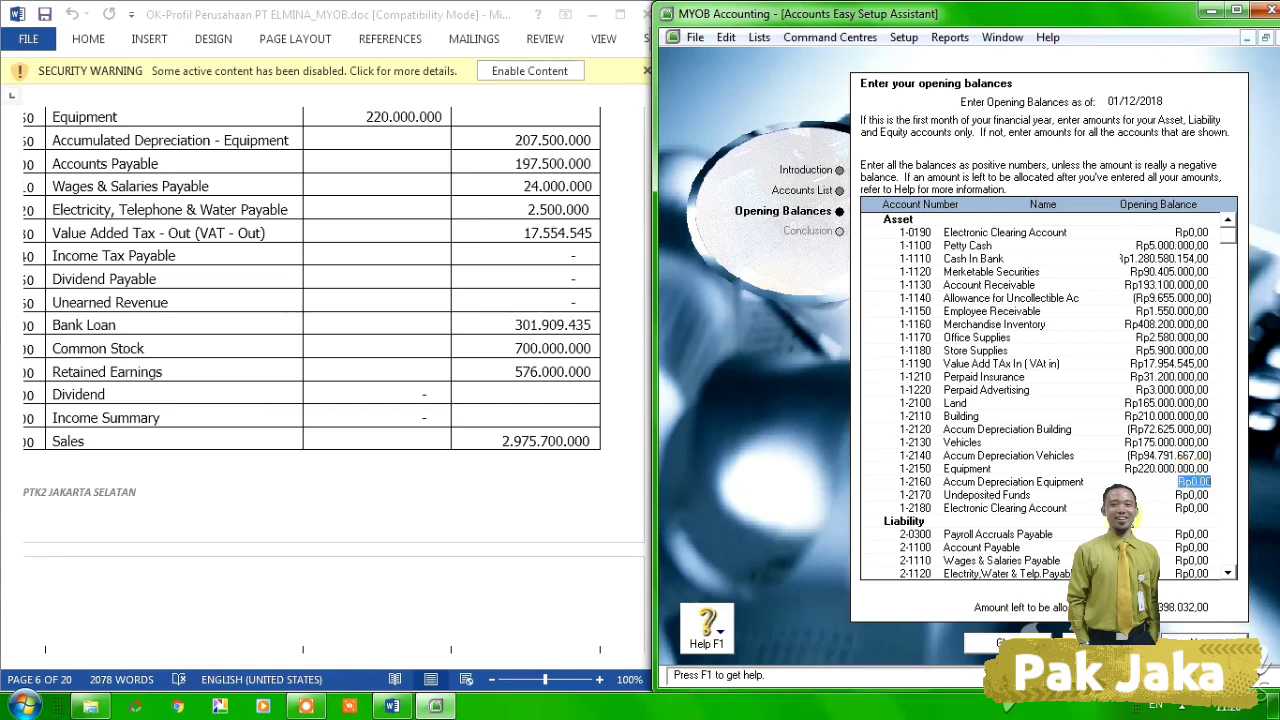
text(-207500000)
Enter opening balances of 197.500.000 for Account Payable and 24.000.000 for Wages & Salaries Payable
scroll(1170, 300, down, 8)
click(1190, 232)
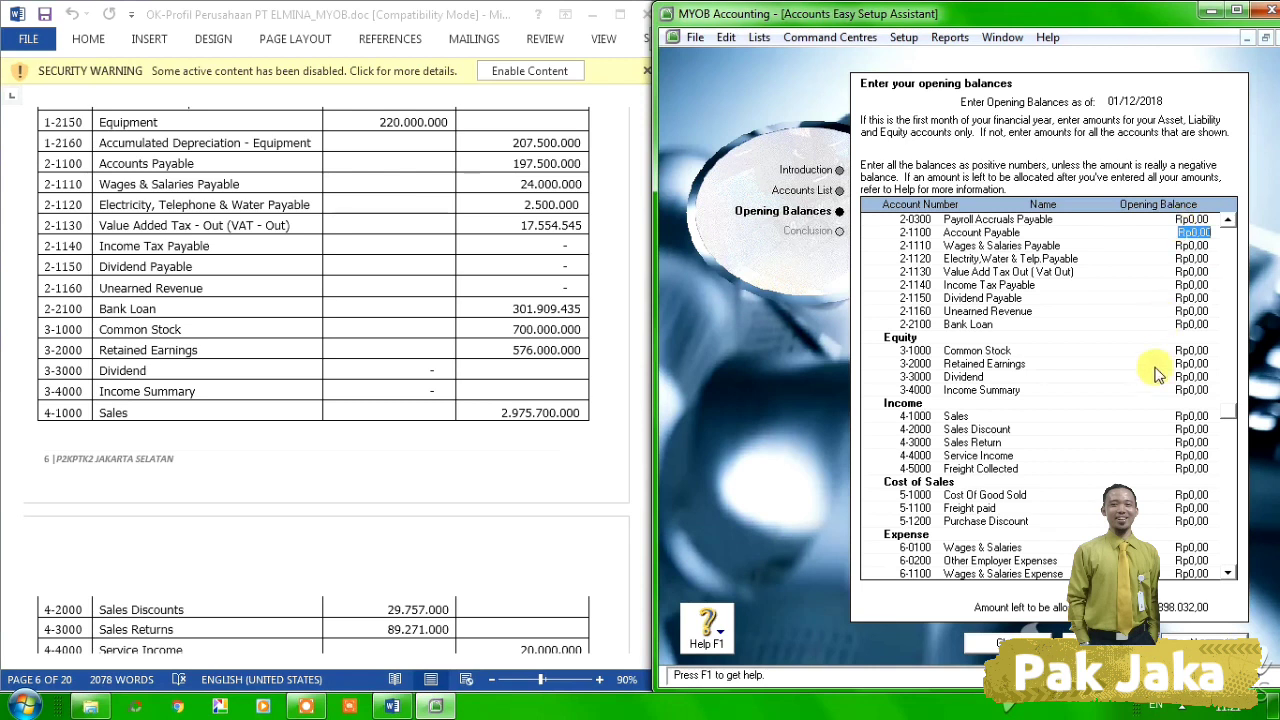
text(197.500.000)
key(Tab)
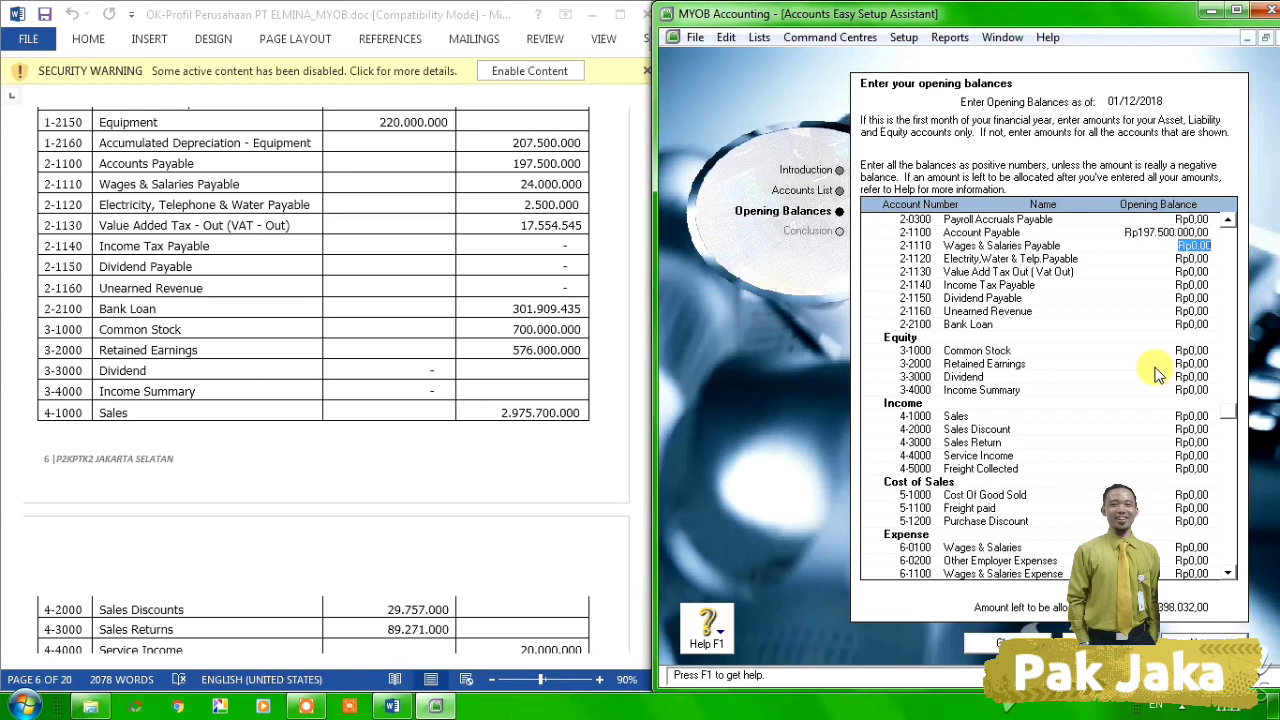
text(24.000.)
text(000000)
key(Tab)
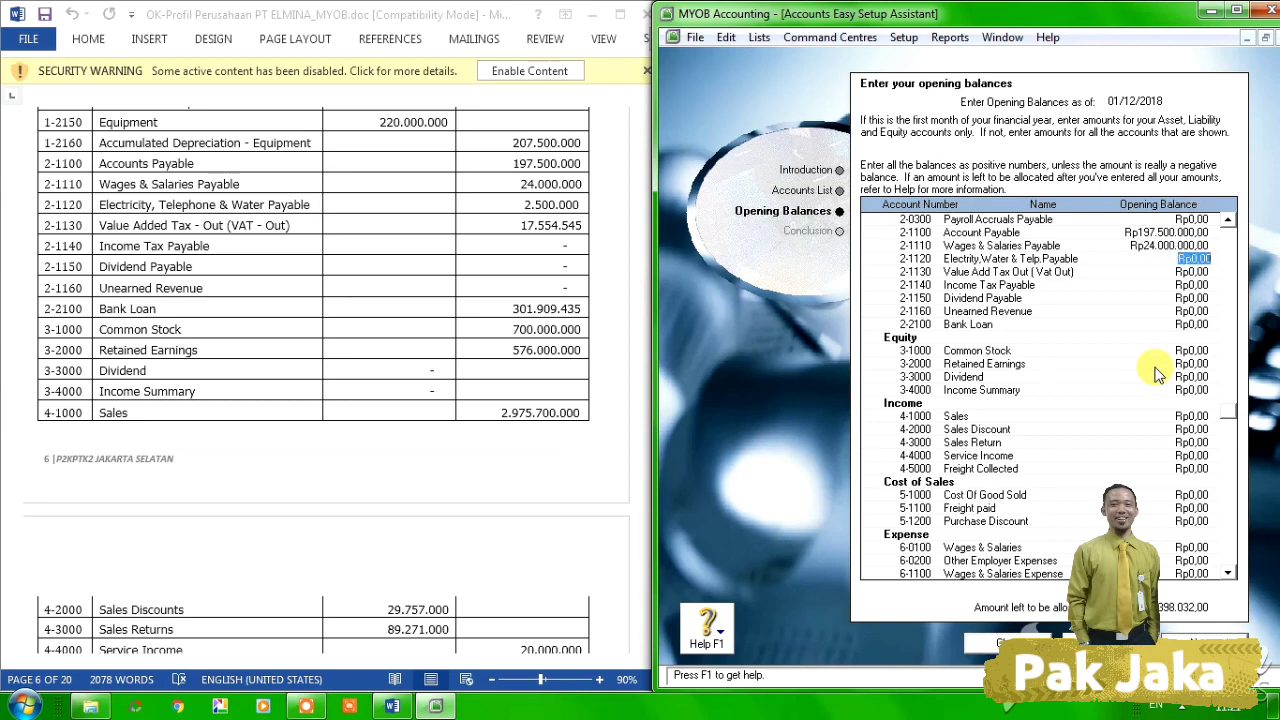
Enter opening balances of 2.500.000 for Electricity, Water & Telephone Payable and 17.554.545 for Value Add Tax Out
text(2.500.)
text(000)
key(Tab)
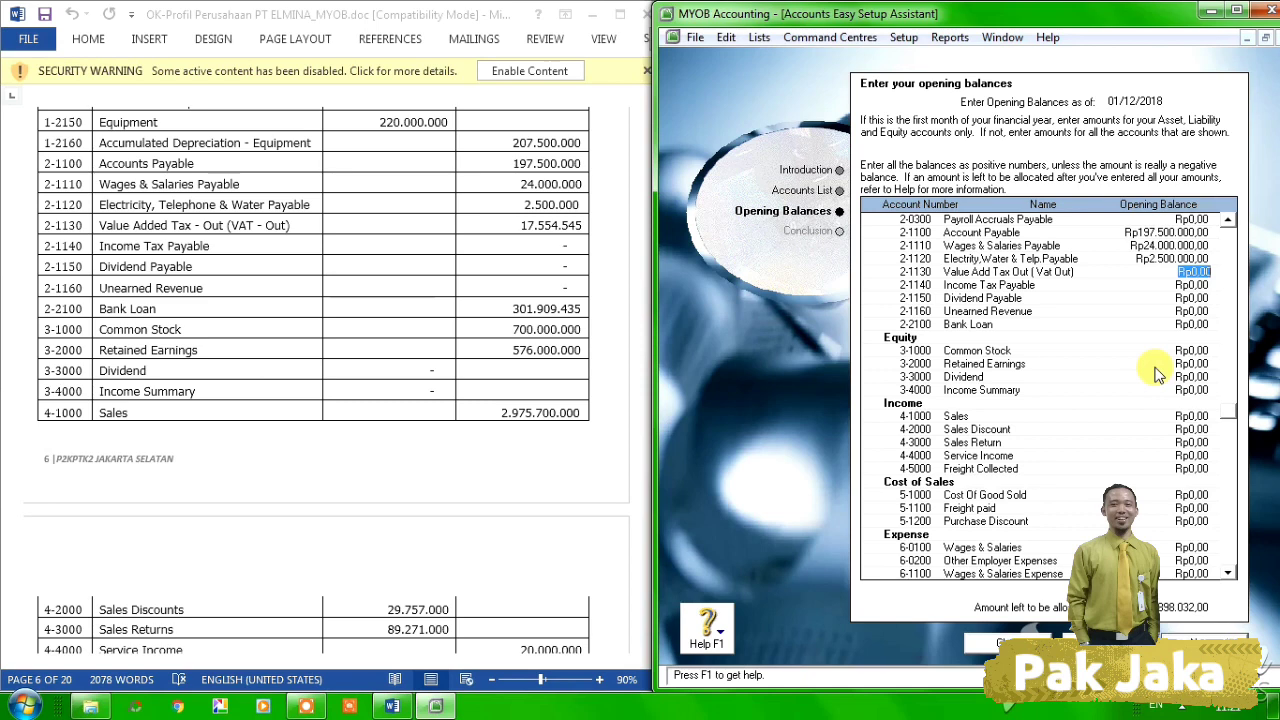
text(17.)
text(554.)
text(54545)
key(Tab)
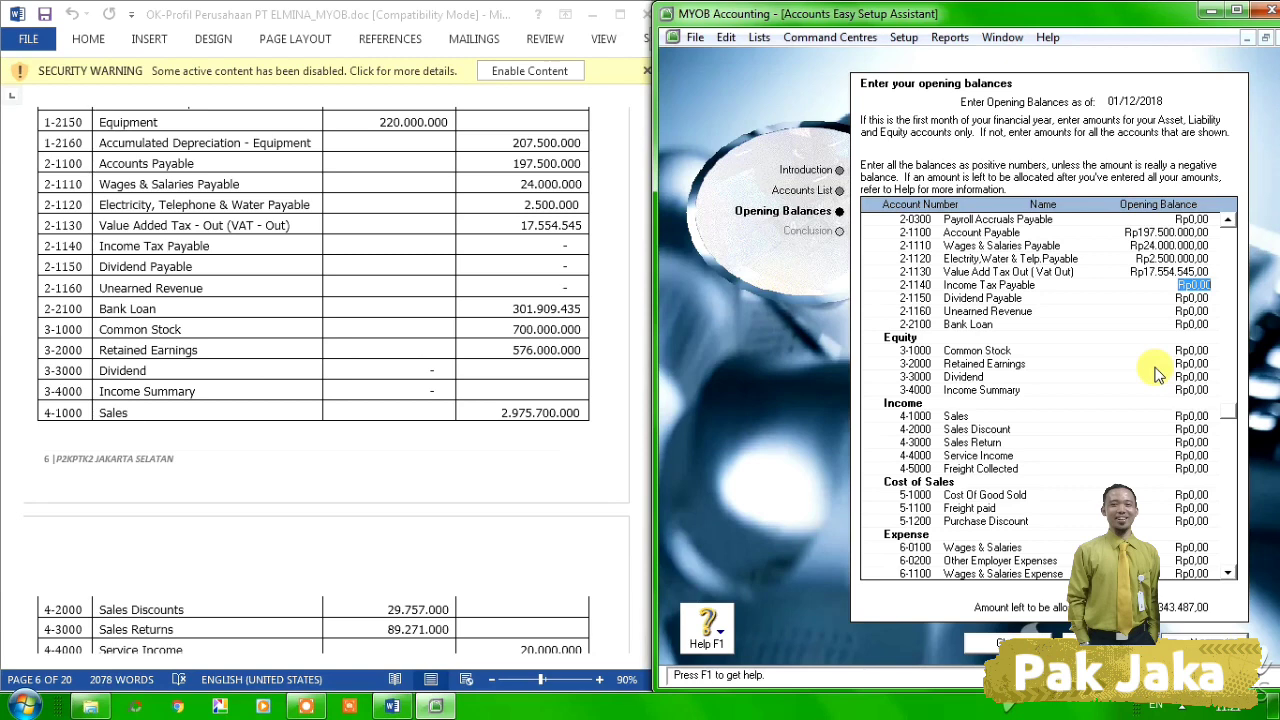
Skip the income tax, dividend and unearned revenue accounts and set the Bank Loan opening balance to 301.909.435
key(Tab)
key(Tab)
key(Tab)
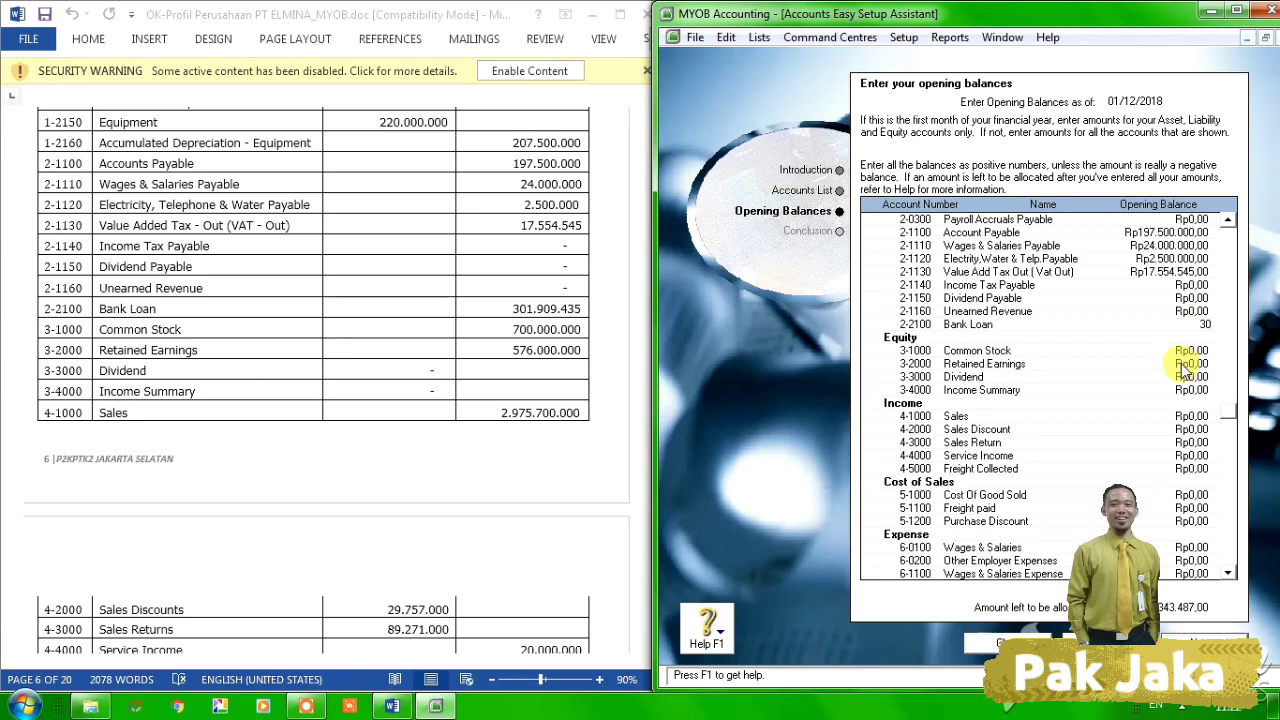
text(30)
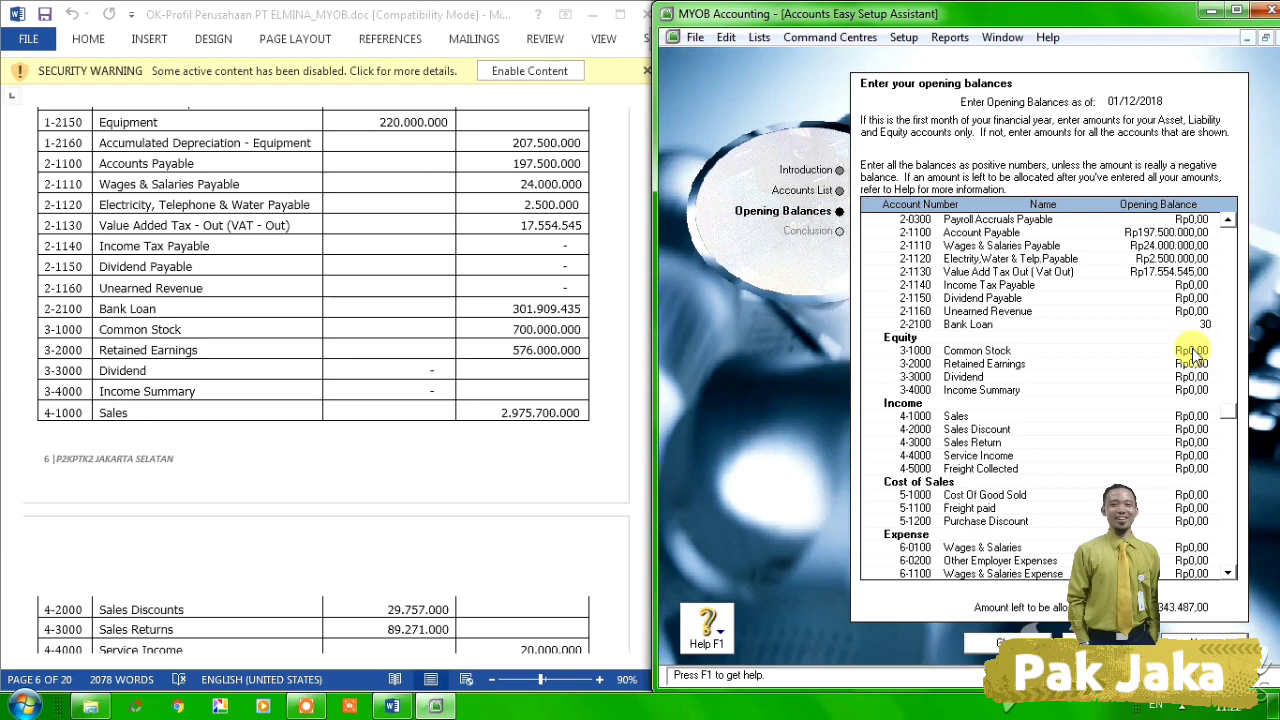
text(1909435)
Enter opening balances of 700.000.000 for Common Stock and 576.000.000 for Retained Earnings
click(1193, 350)
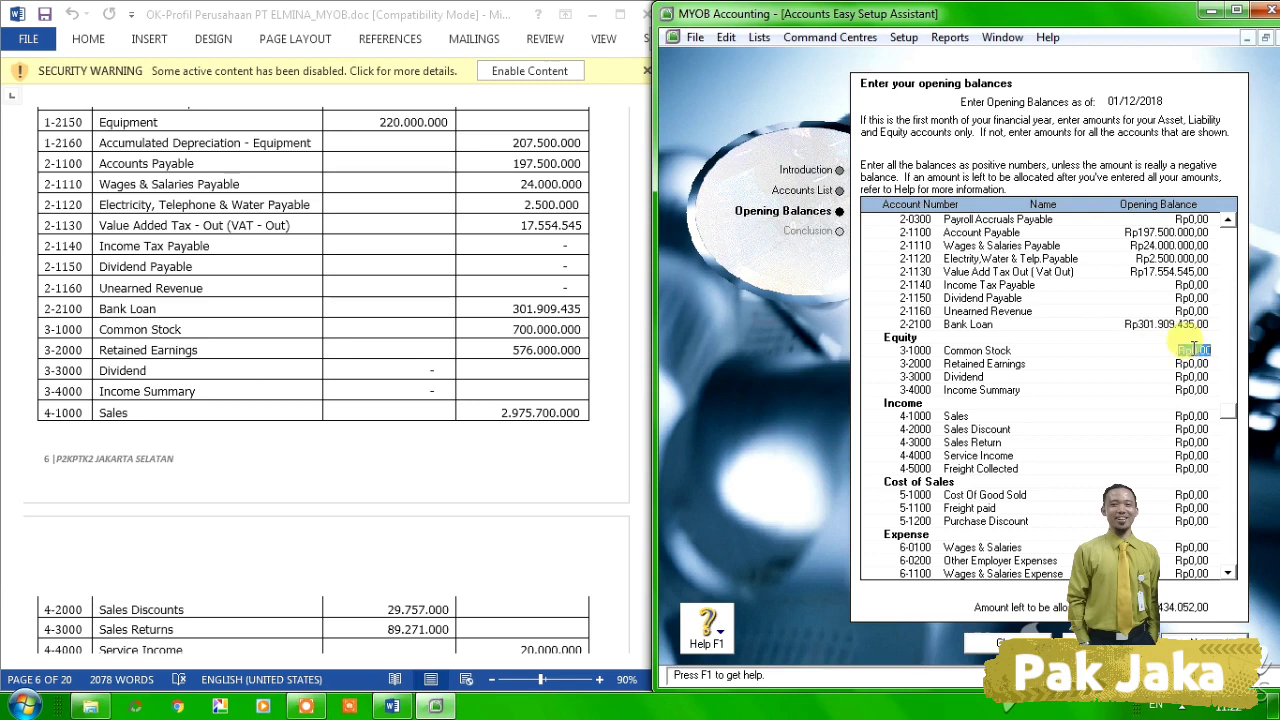
text(700.000.000)
key(Tab)
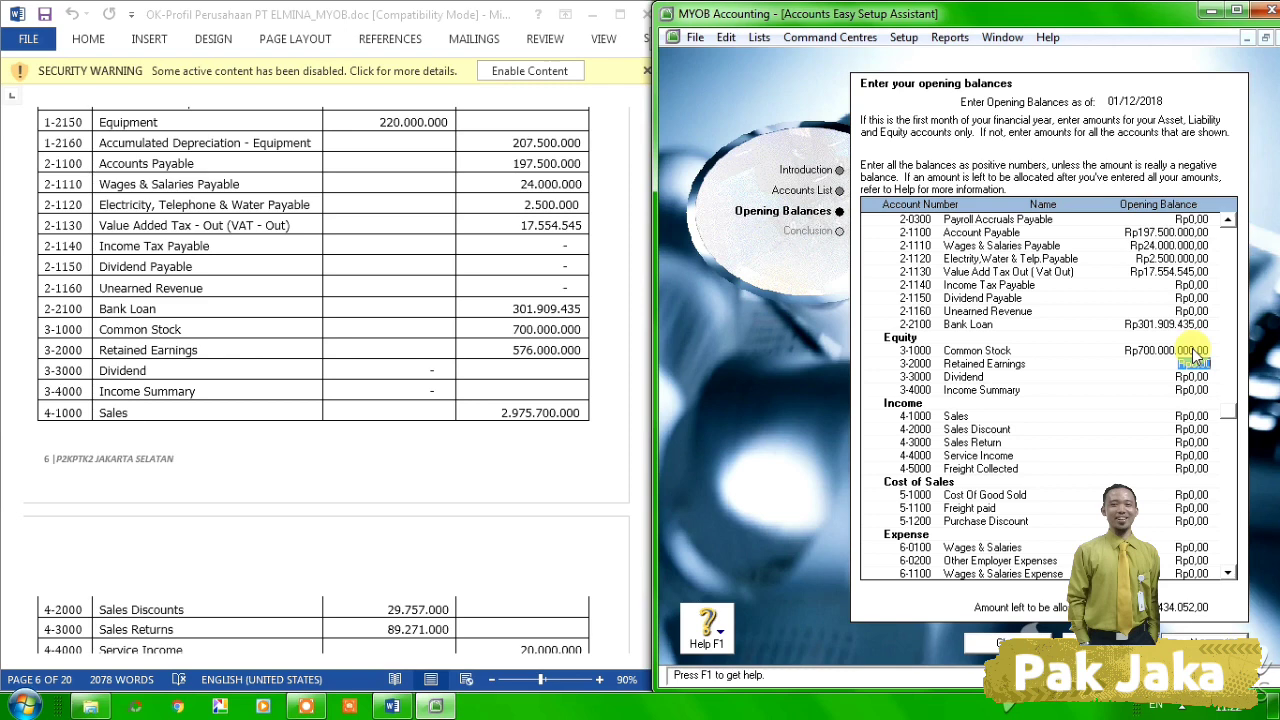
text(576.000.000)
key(Tab)
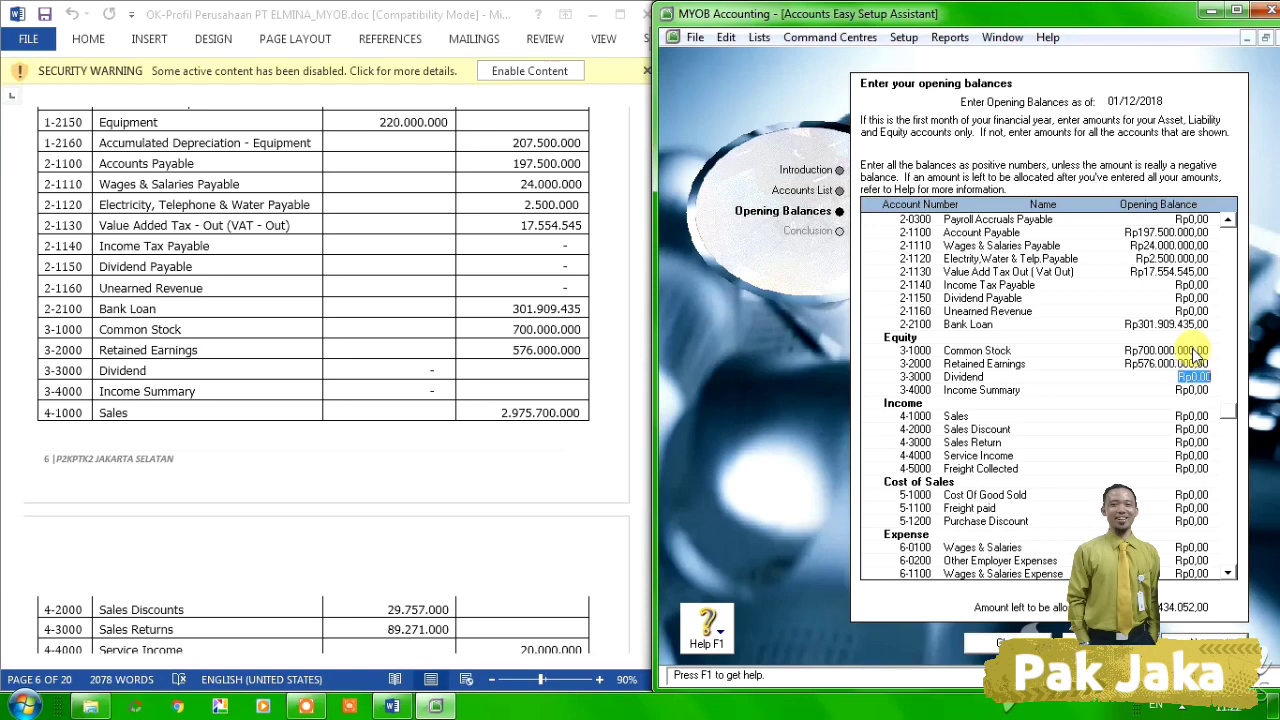
Leave Dividend and Income Summary empty and set the Sales opening balance to 2.975.700.000
key(Tab)
key(Tab)
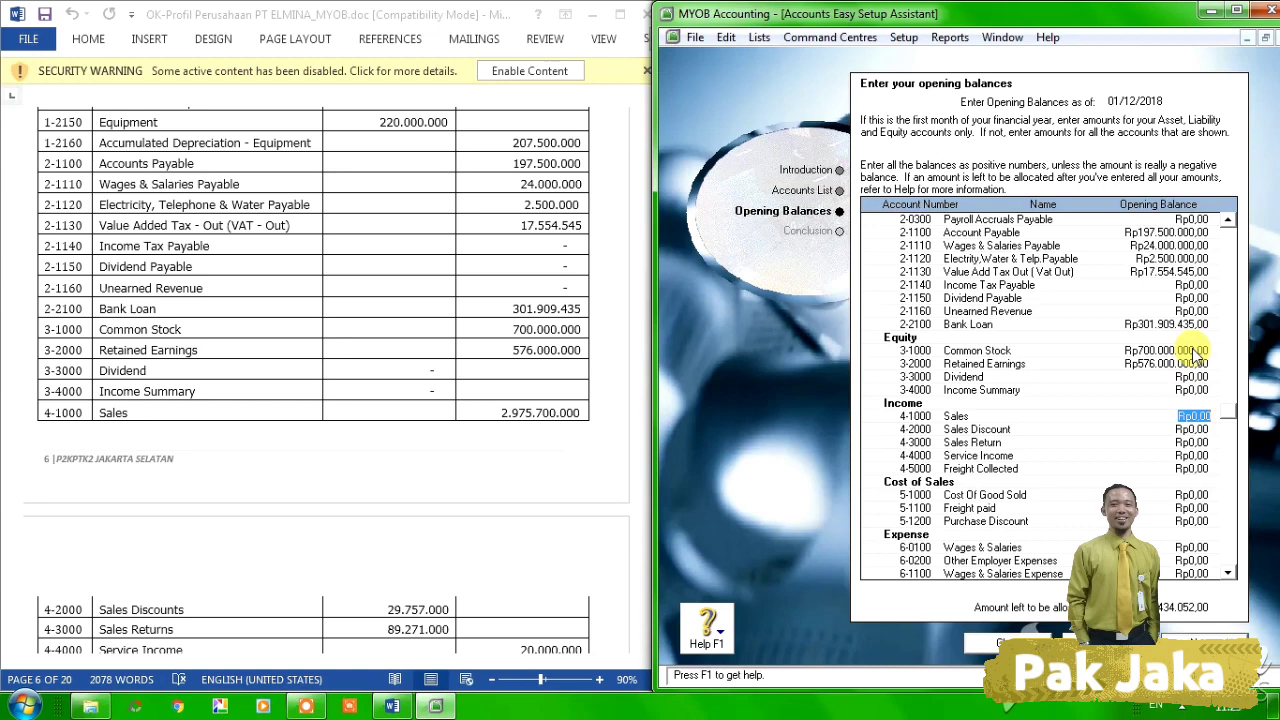
text(2975700000)
key(Tab)
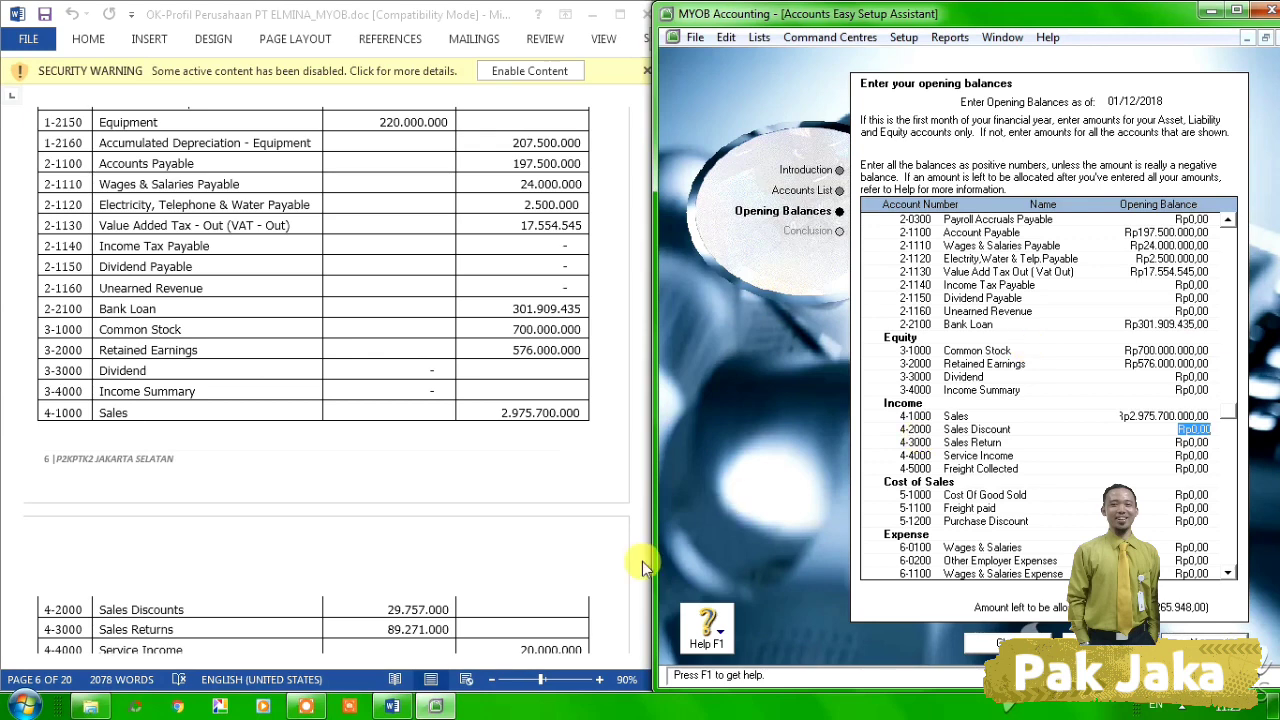
Set the Sales Discount opening balance to -29.757.000 from the trial balance document
click(630, 645)
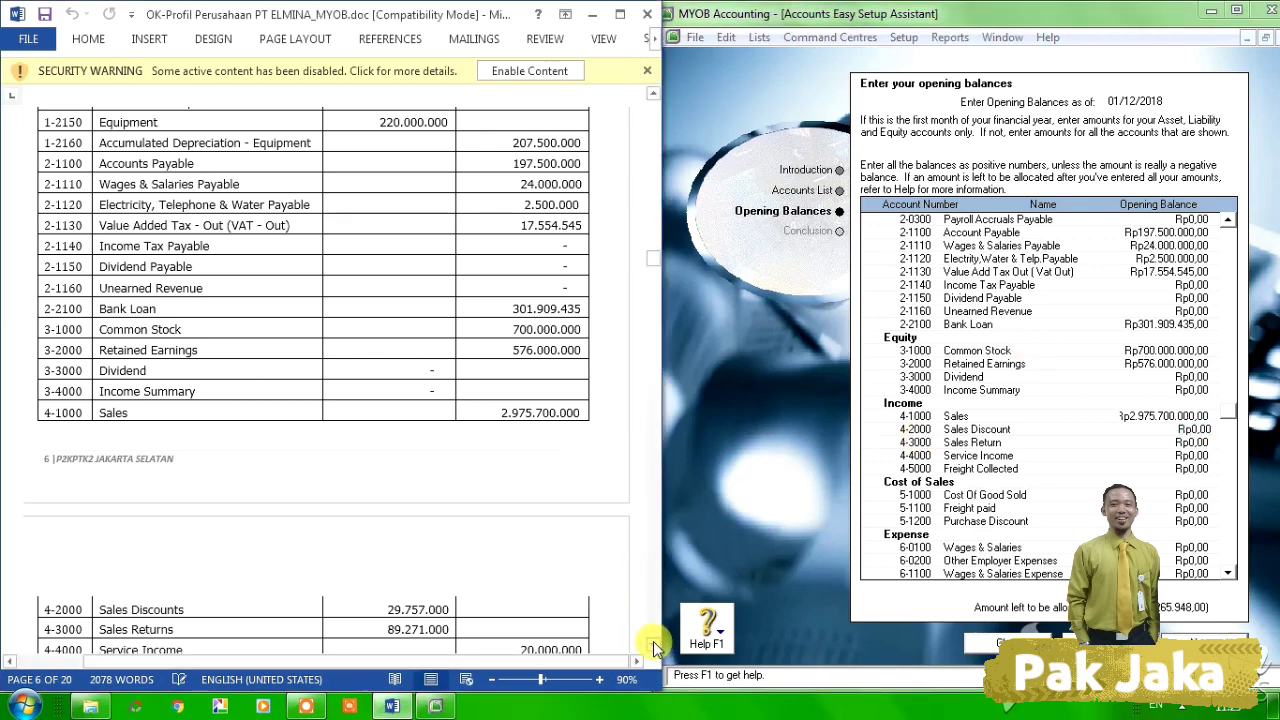
scroll(653, 645, down, 1)
scroll(653, 645, down, 4)
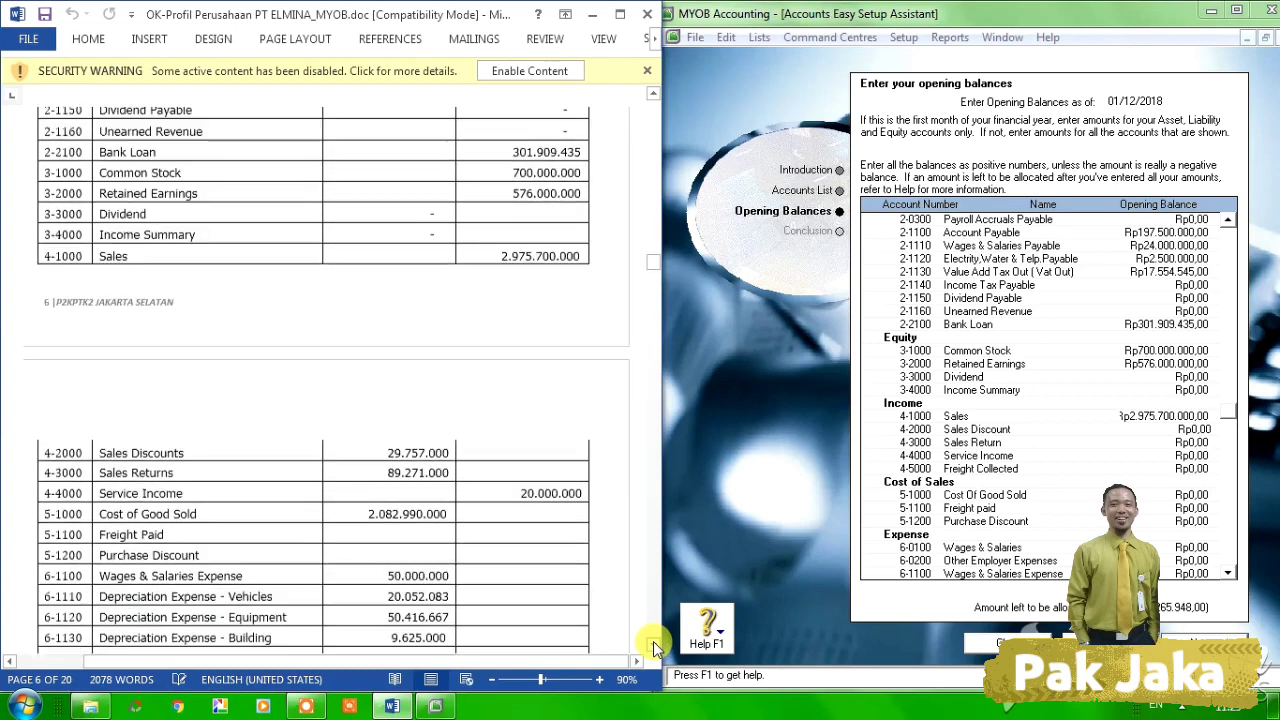
scroll(653, 641, down, 3)
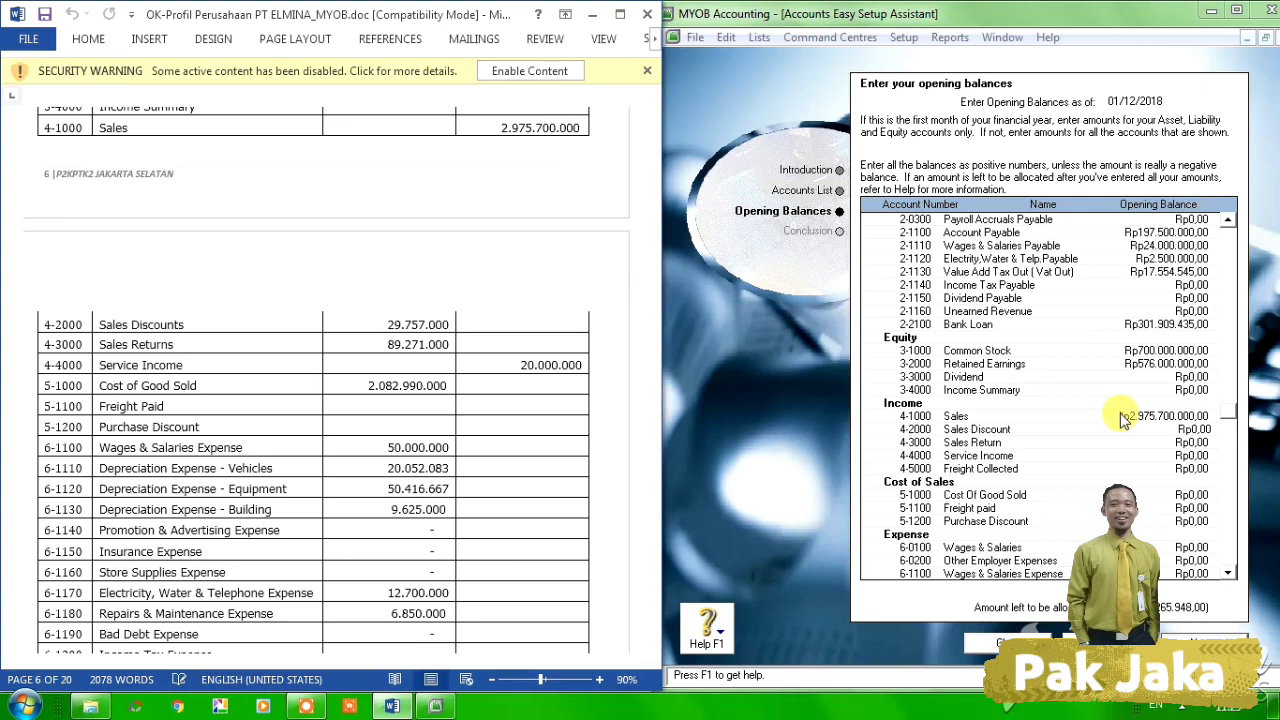
click(1180, 429)
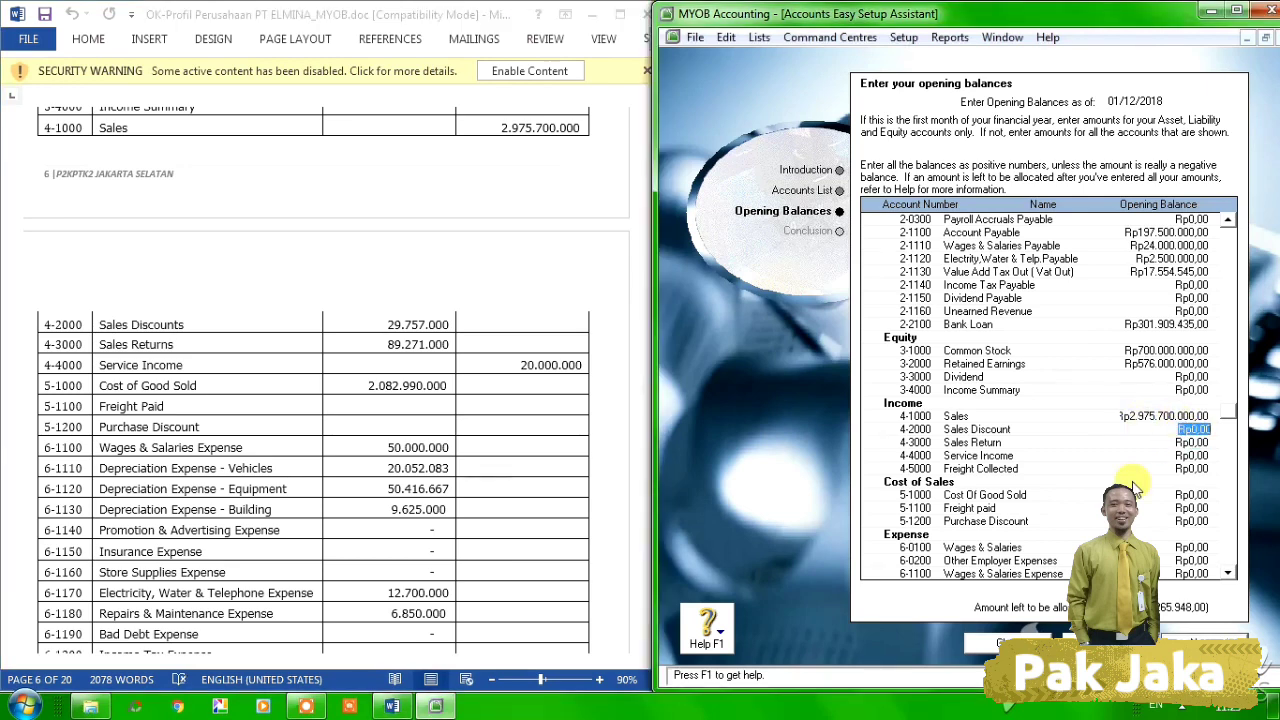
text(-29)
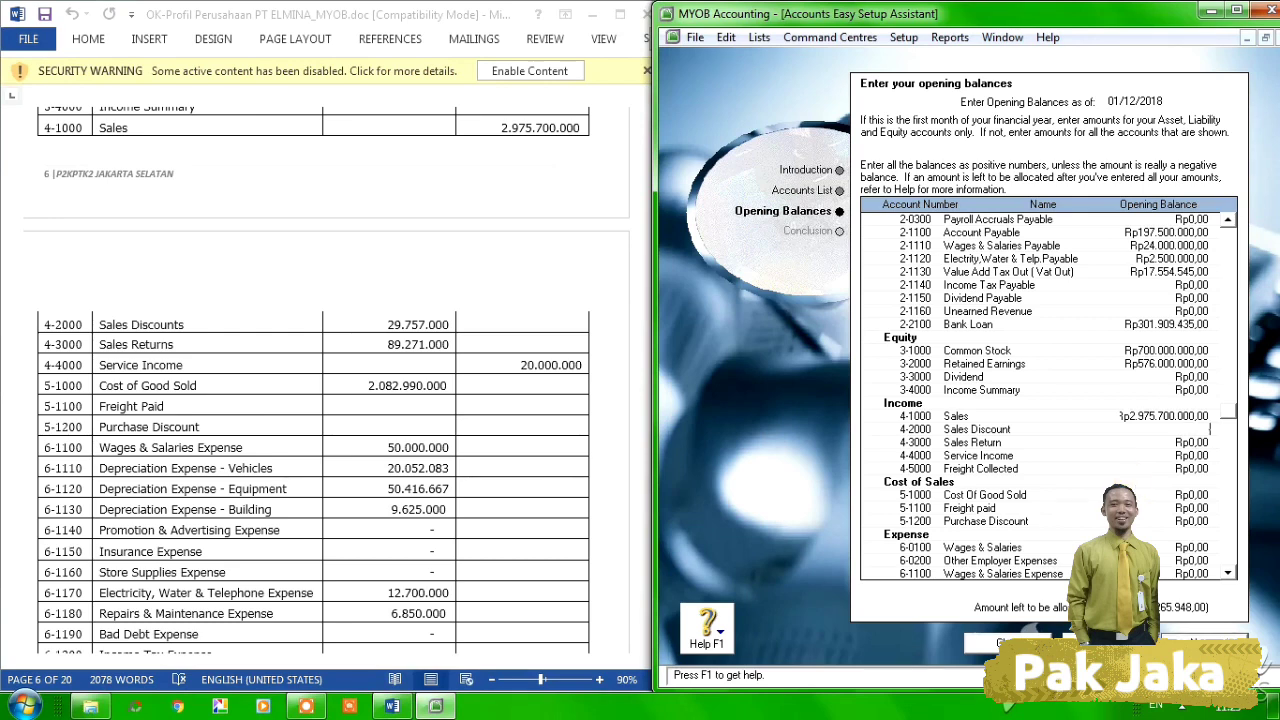
text(757)
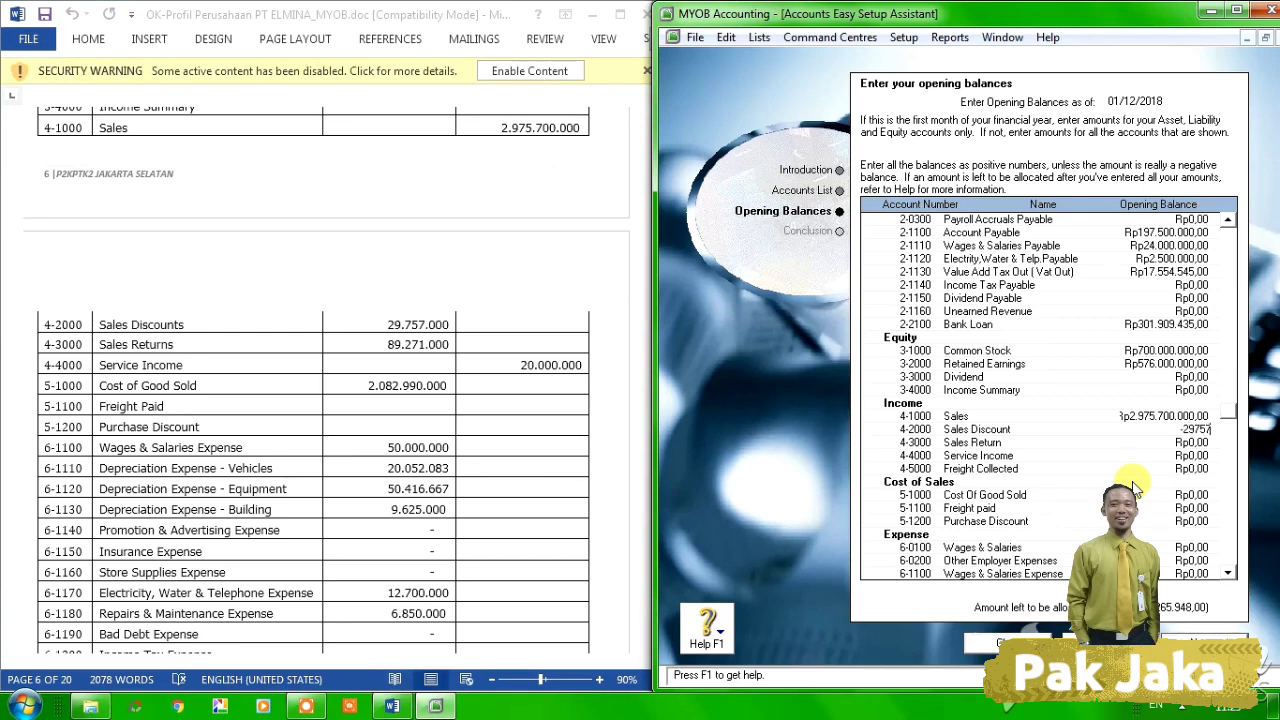
text(000)
key(Tab)
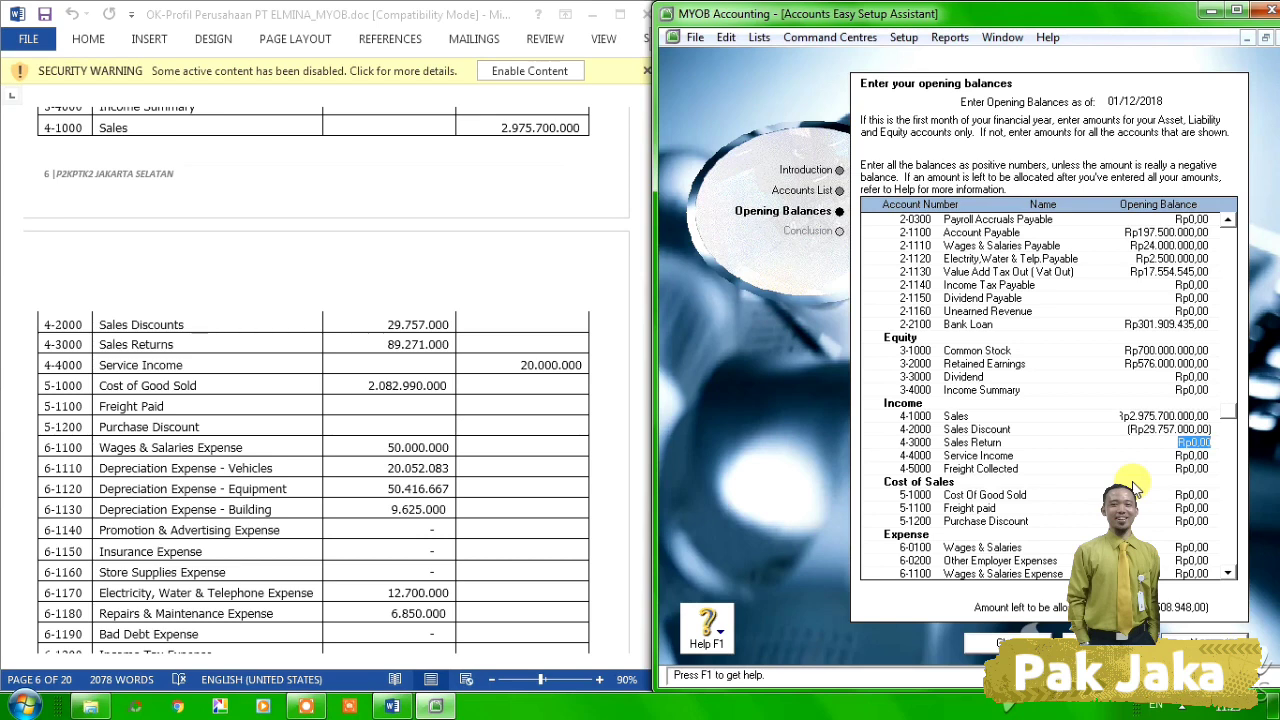
Enter opening balances of -89.271.000 for Sales Return and 20.000.000 for Service Income
text(-89271000)
key(Tab)
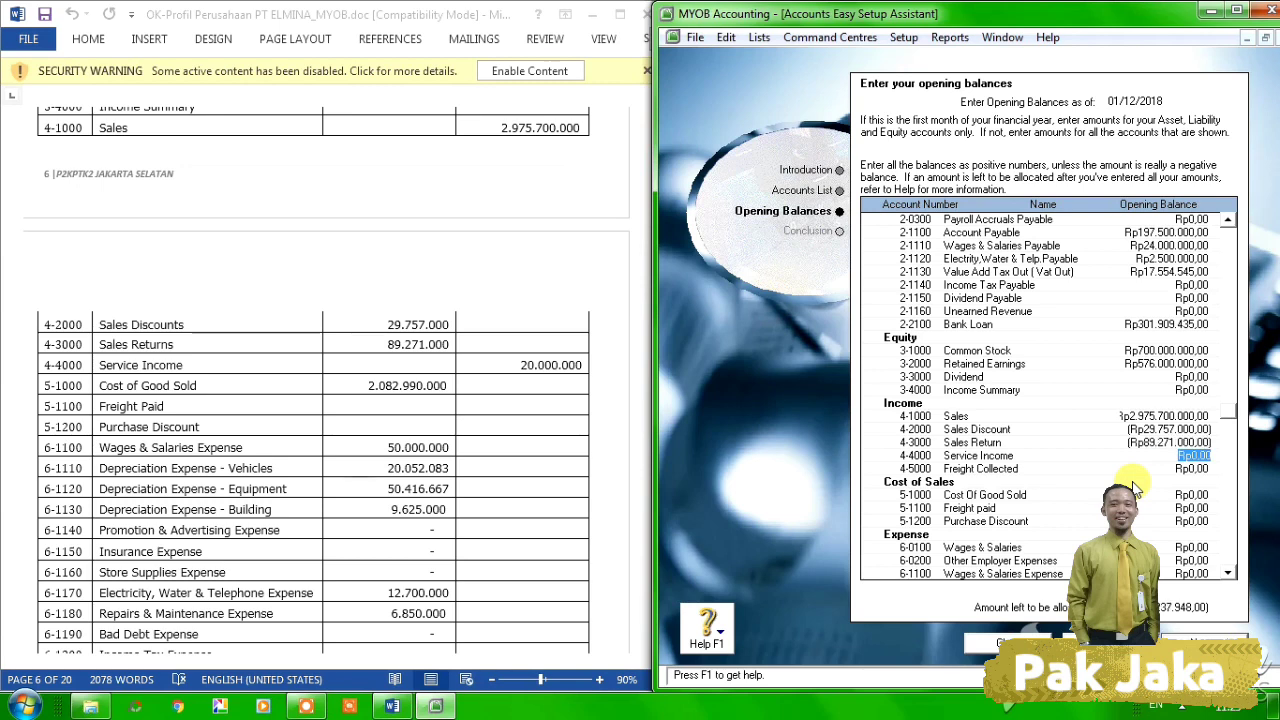
text(20000000)
key(Tab)
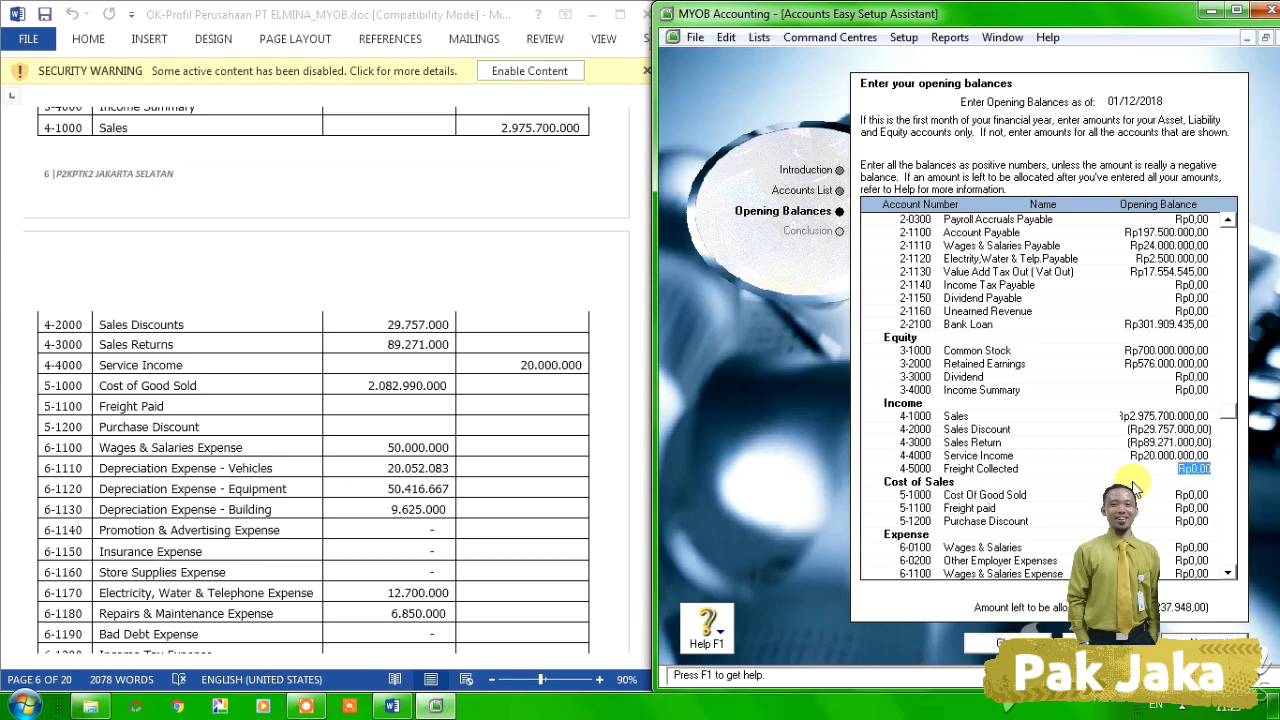
Leave the income Freight Collected account empty and set the Cost Of Good Sold opening balance to 2.082.990.000
key(Tab)
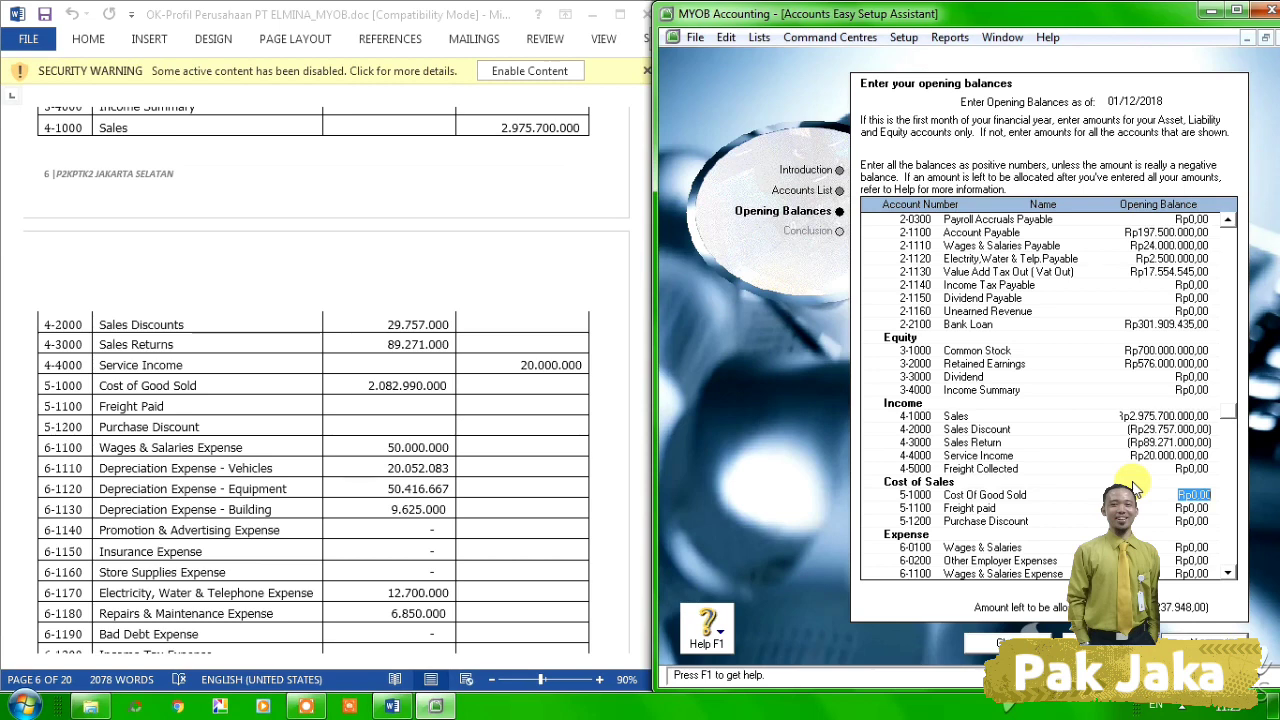
text(2082990000)
key(Tab)
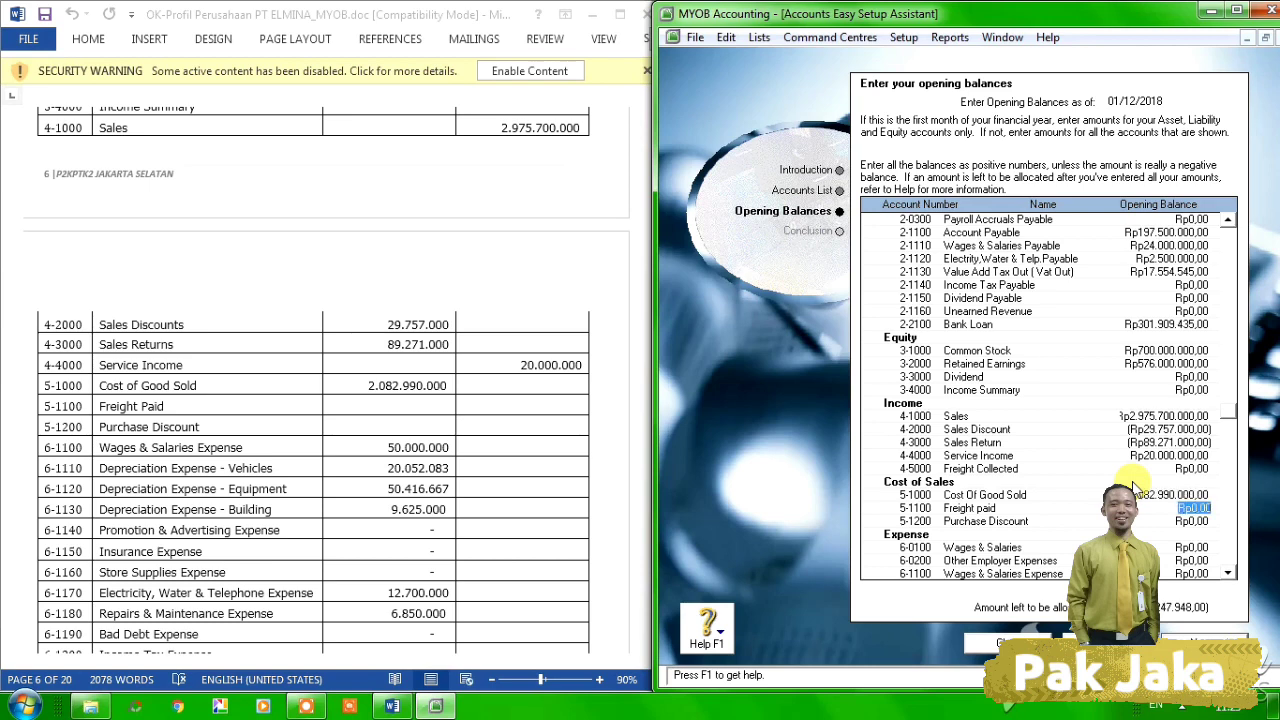
Skip Freight Paid and Purchase Discount and enter the Expense opening balances from the trial balance, starting with 50.000.000 for Wages & Salaries Expense
key(Tab)
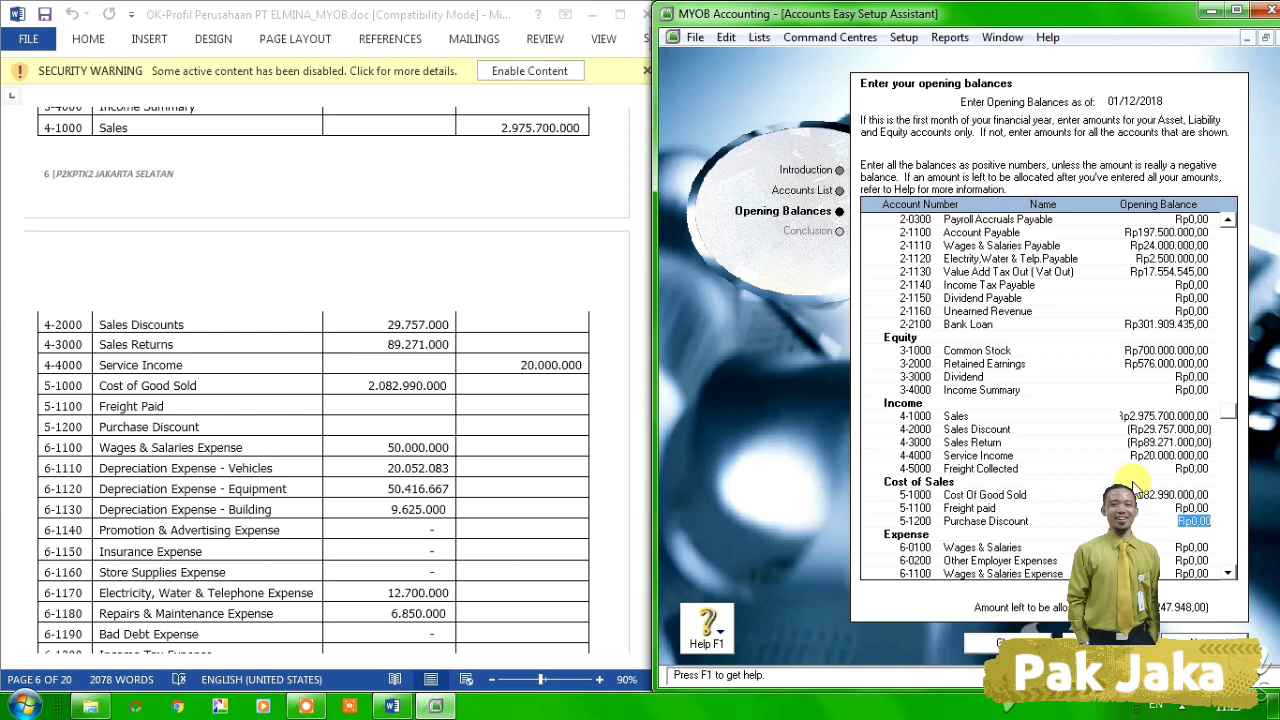
key(Tab)
key(Tab)
key(Tab)
key(Tab)
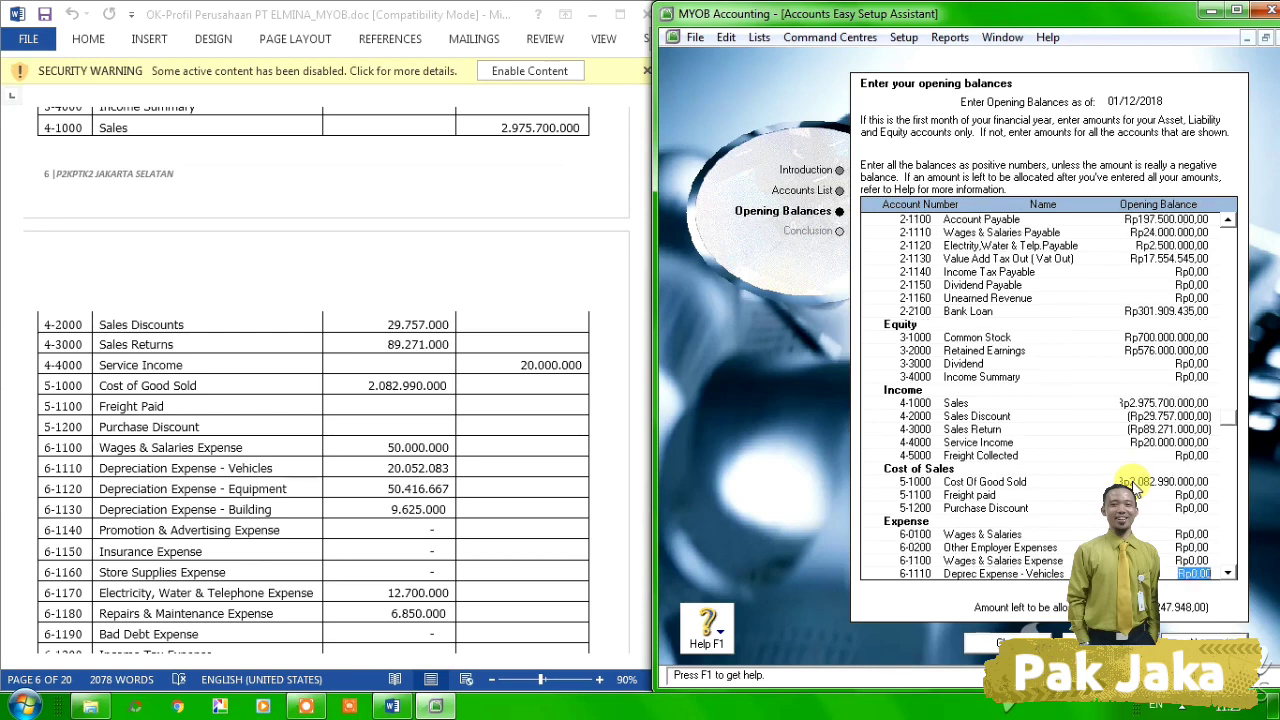
key(Tab)
key(Tab)
key(Tab)
key(Tab)
key(Tab)
key(Tab)
key(Tab)
key(Tab)
key(Tab)
key(Tab)
key(Tab)
key(Tab)
key(Tab)
key(Tab)
key(Tab)
key(Tab)
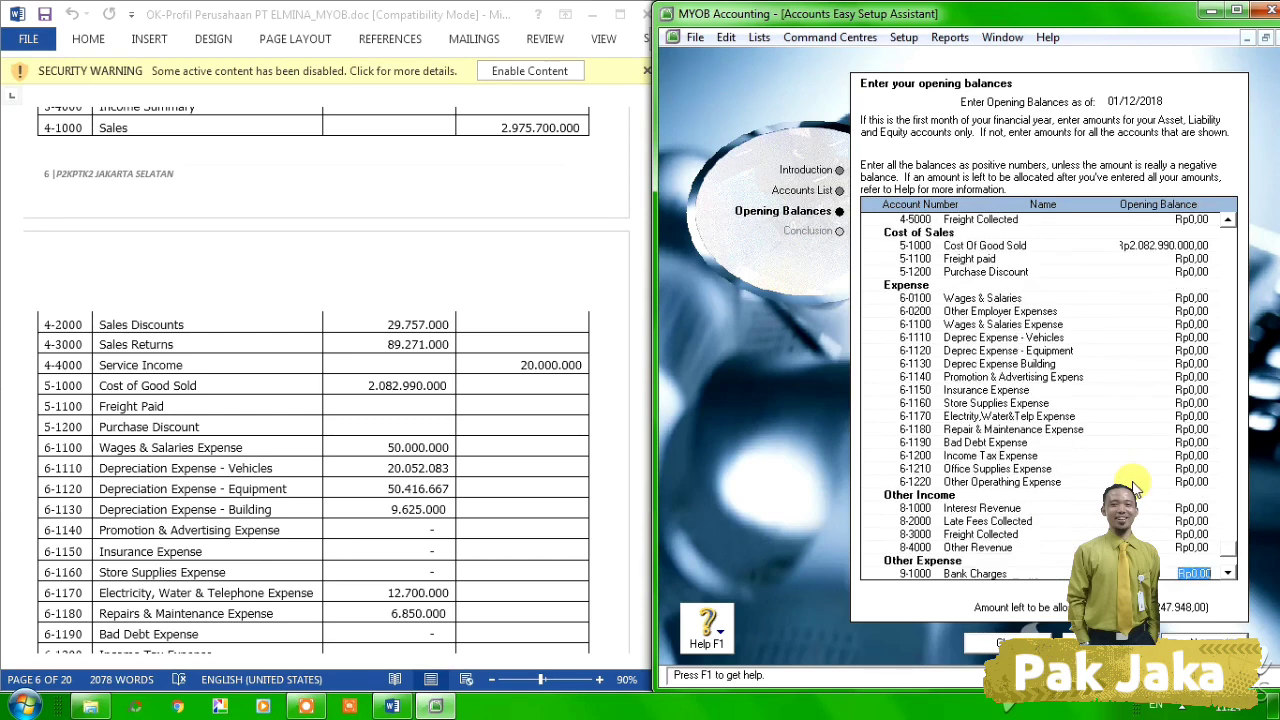
key(Tab)
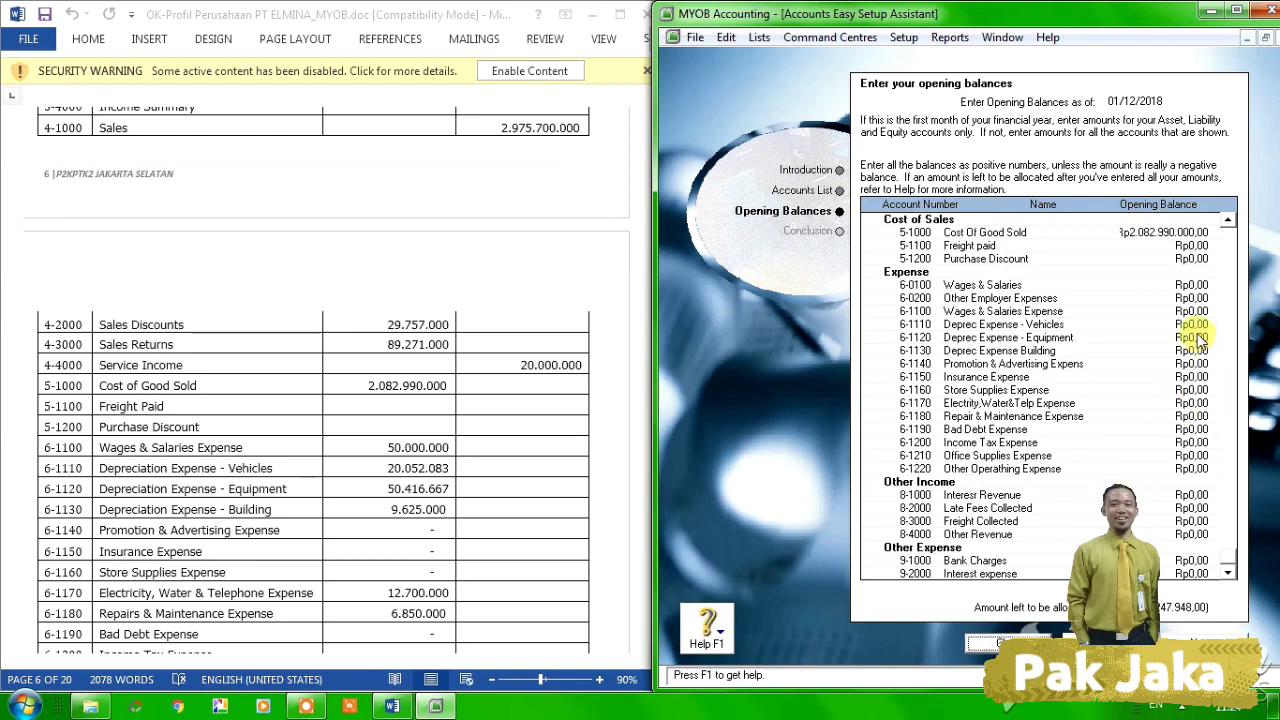
click(1182, 311)
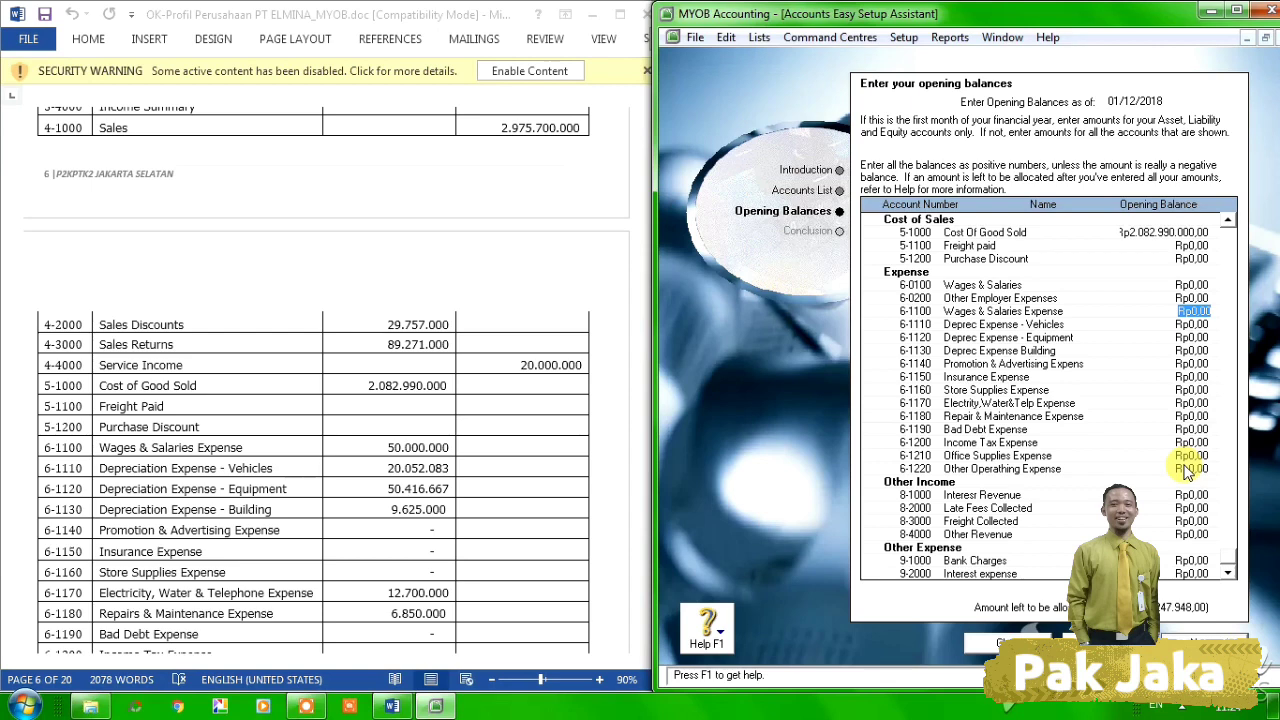
text(50000000)
key(Tab)
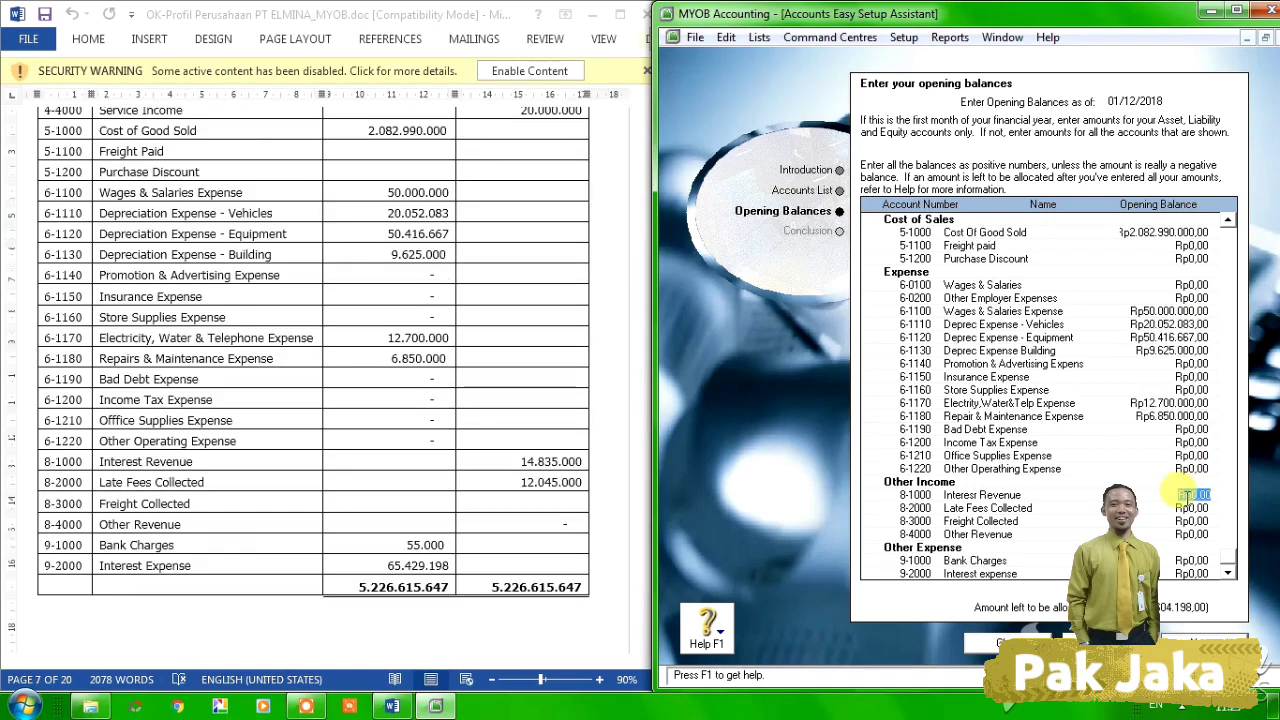
Enter opening balances of 14.835.000 for Interest Revenue and 12.045.000 for Late Fees Collected
text(14)
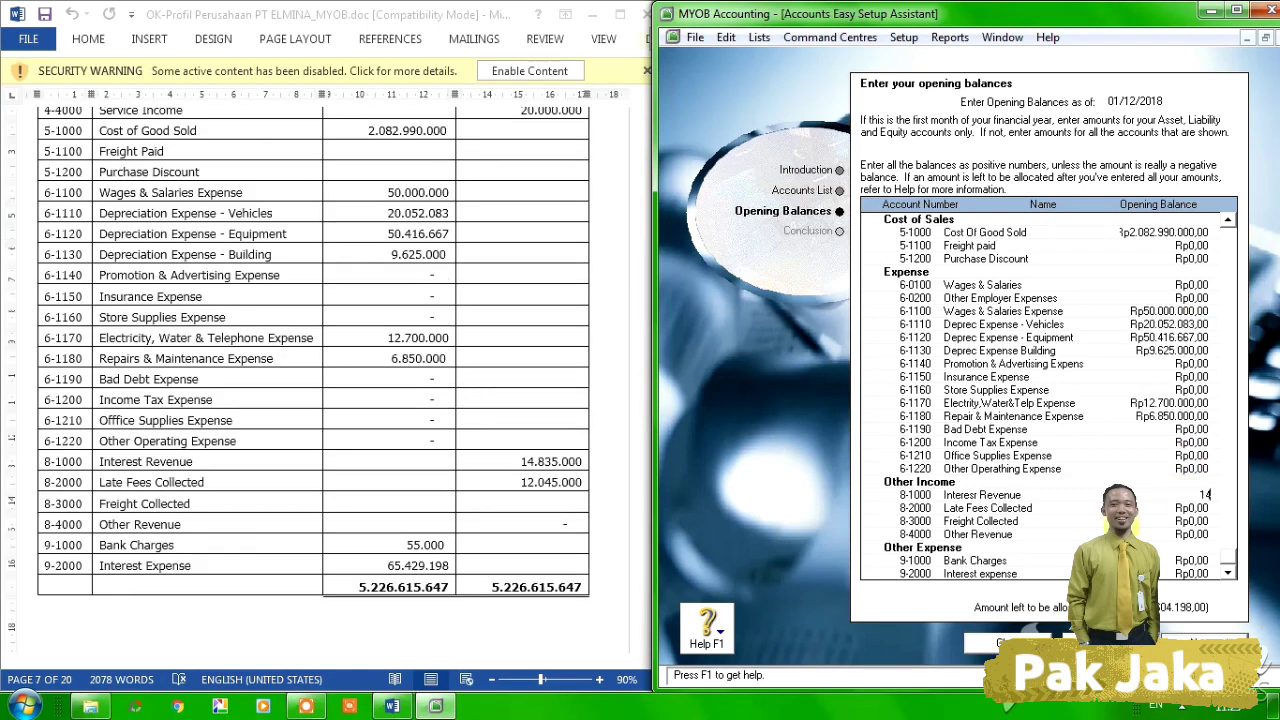
text(.8)
text(35.000)
key(Tab)
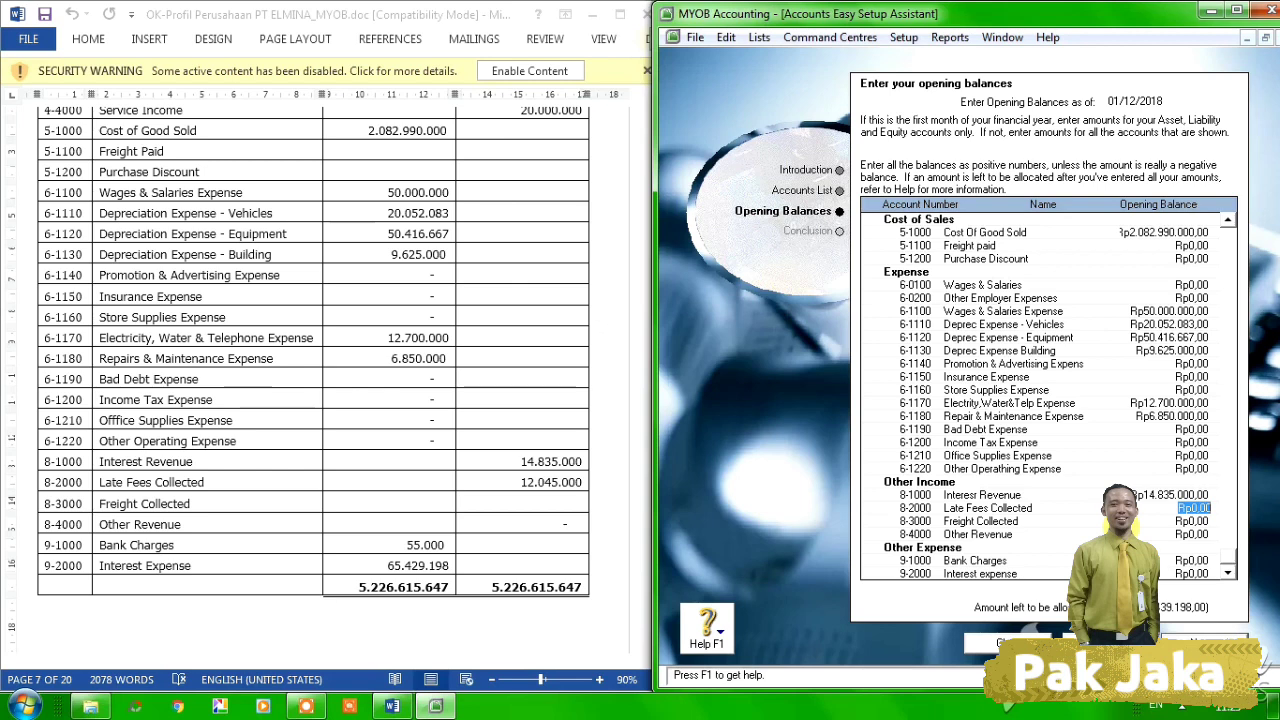
text(12.)
text(045.)
text(000)
key(Tab)
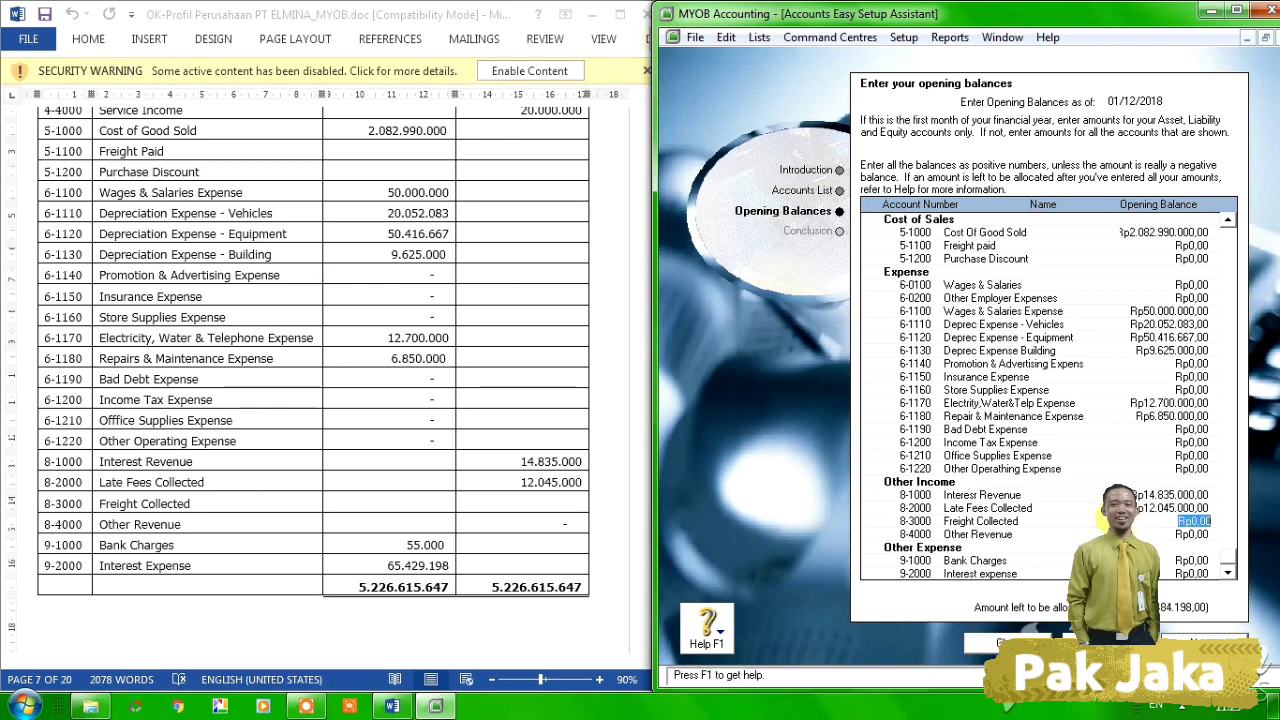
Skip the remaining Other Income accounts and enter opening balances of 55.000 for Bank Charges and 65.429.198 for Interest Expense
key(Tab)
key(Tab)
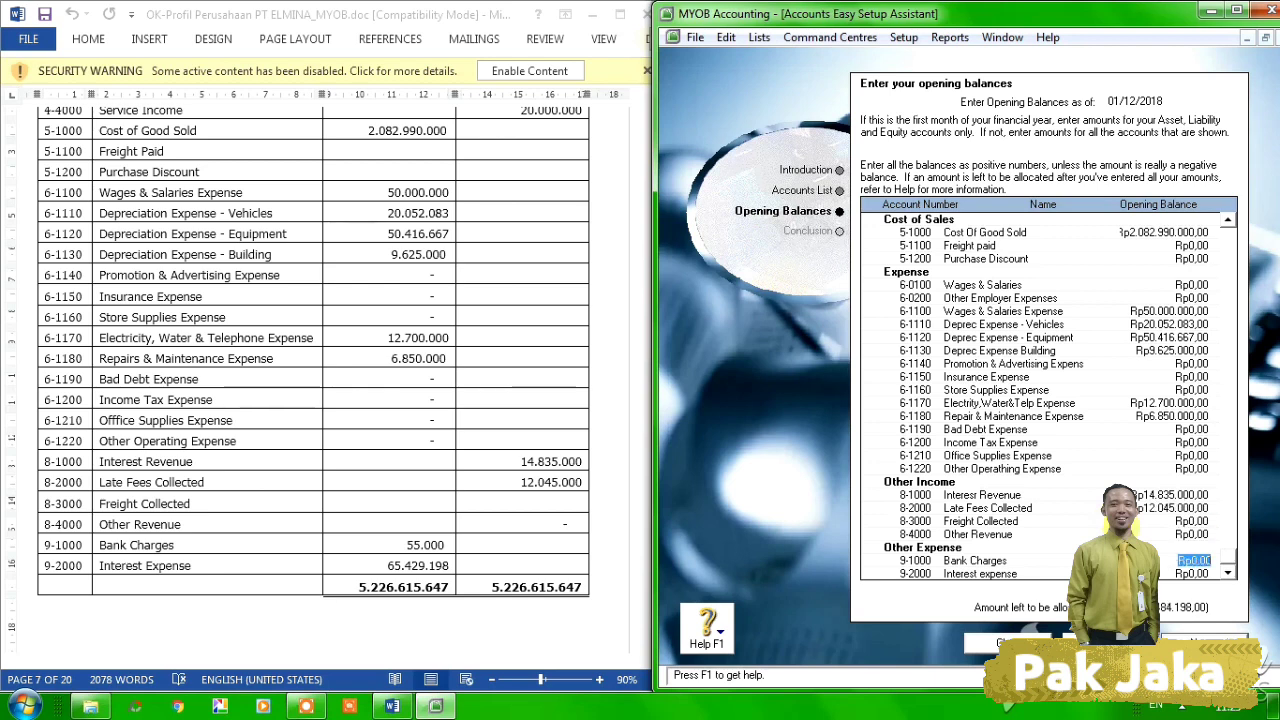
text(55000)
key(Tab)
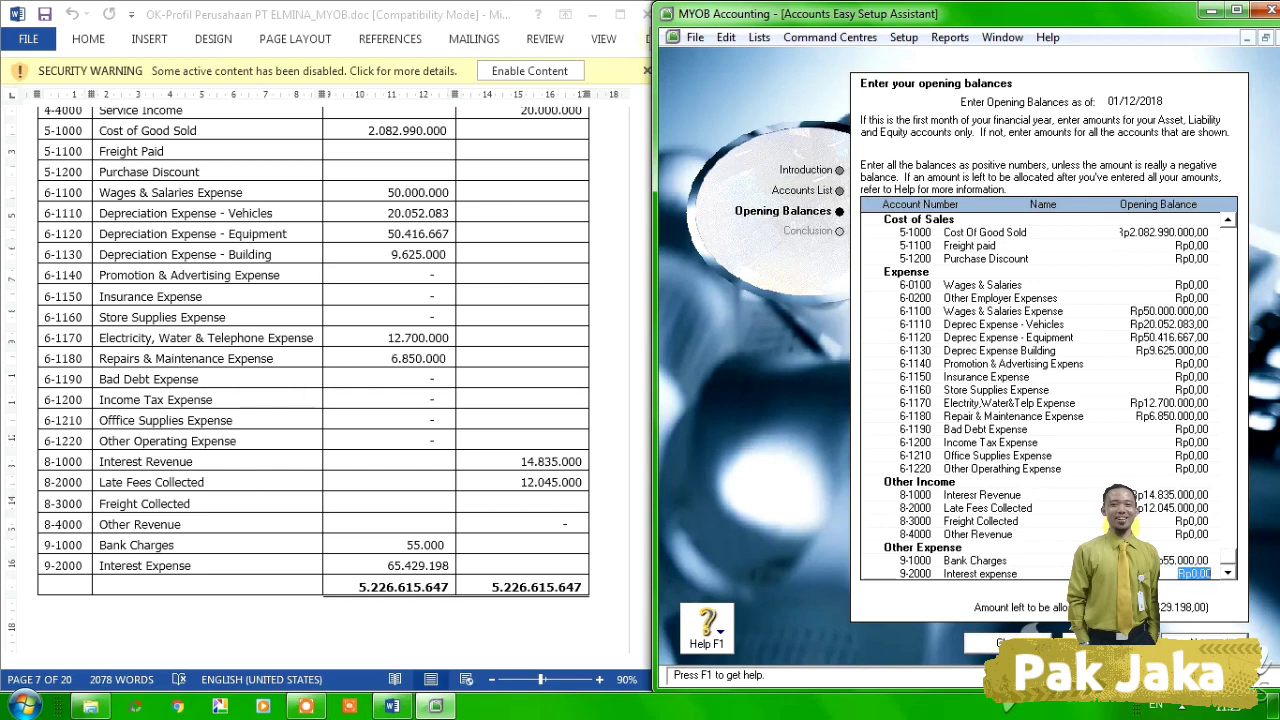
text(65429198)
key(Tab)
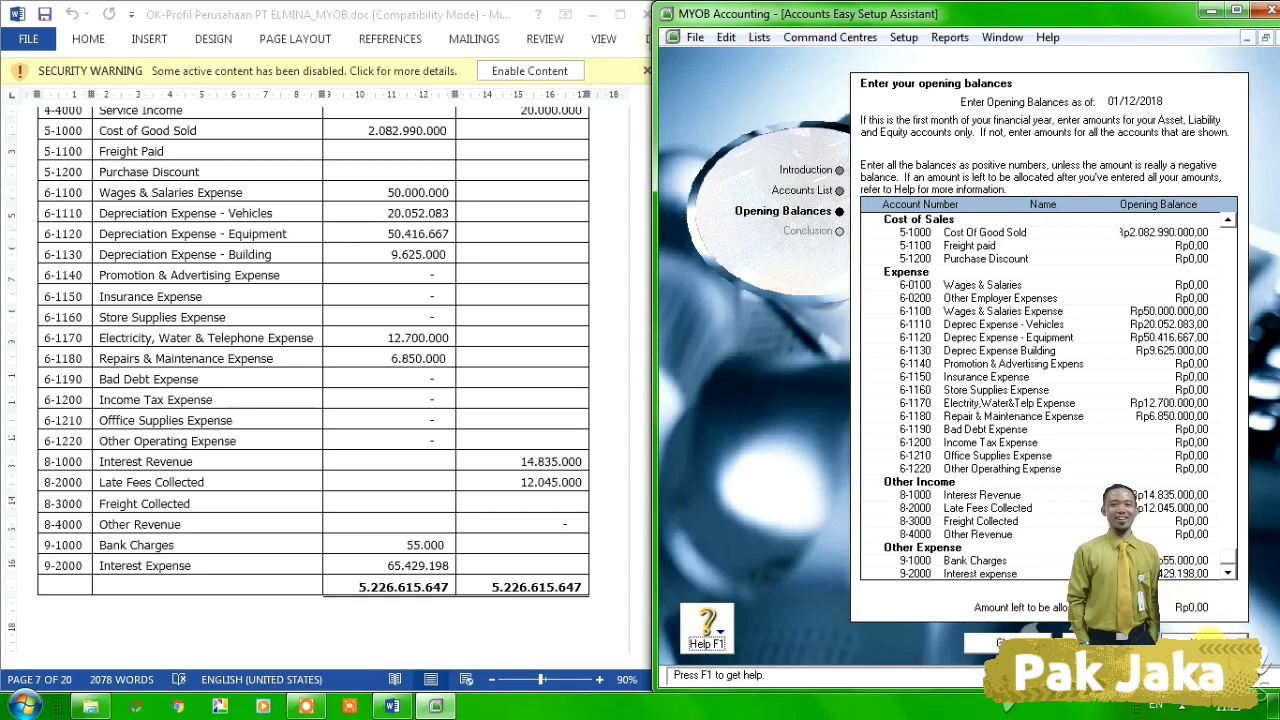
Finish the Accounts Easy Setup Assistant and open the customer cards in the Cards List
click(1208, 640)
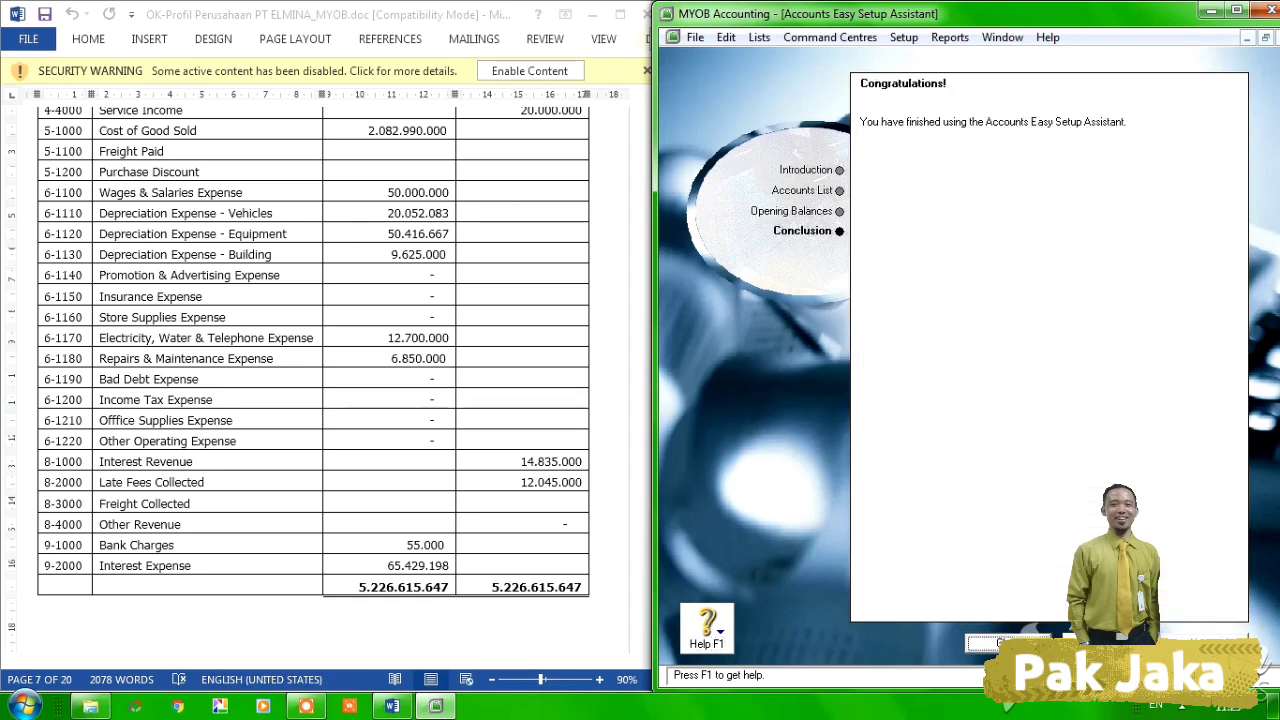
click(1208, 640)
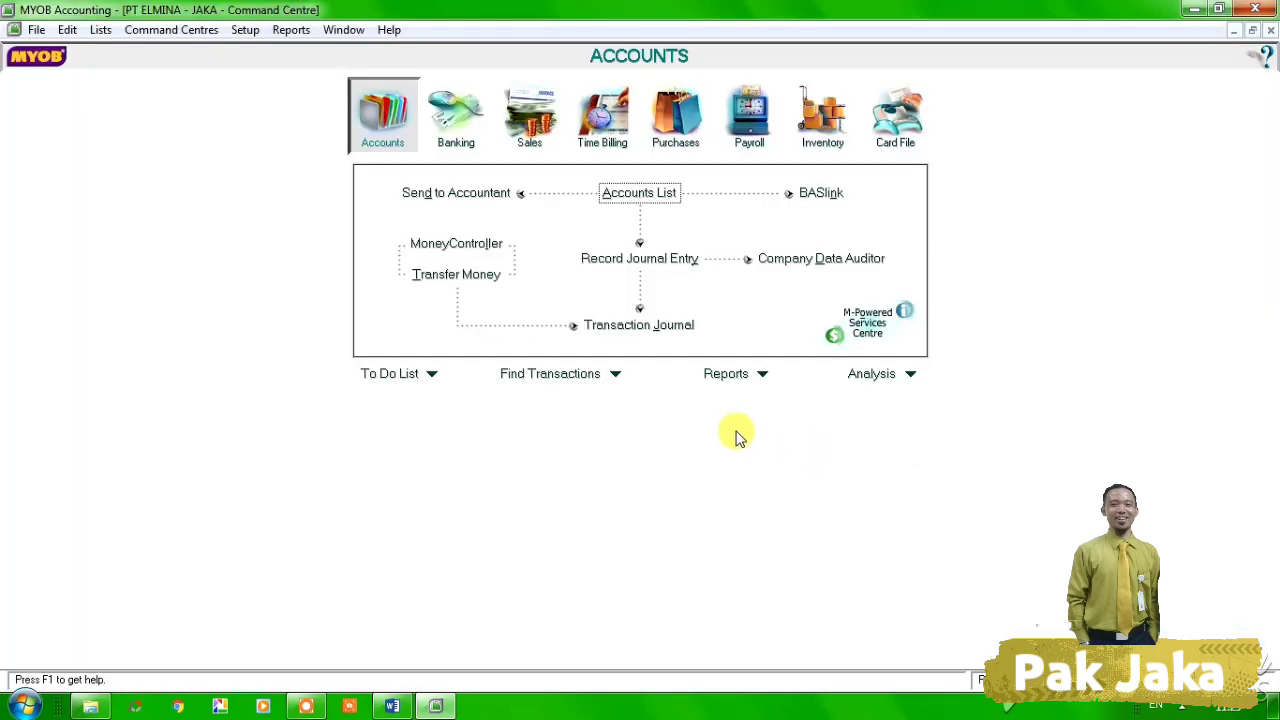
click(903, 118)
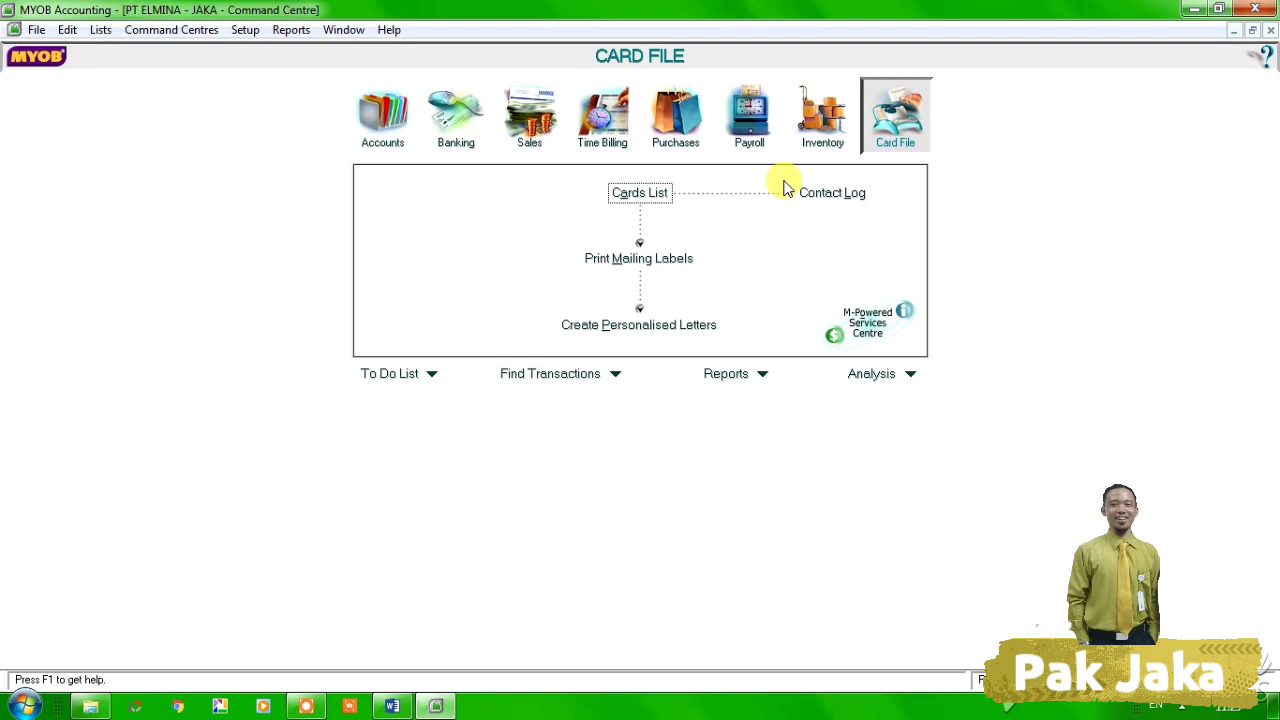
click(655, 193)
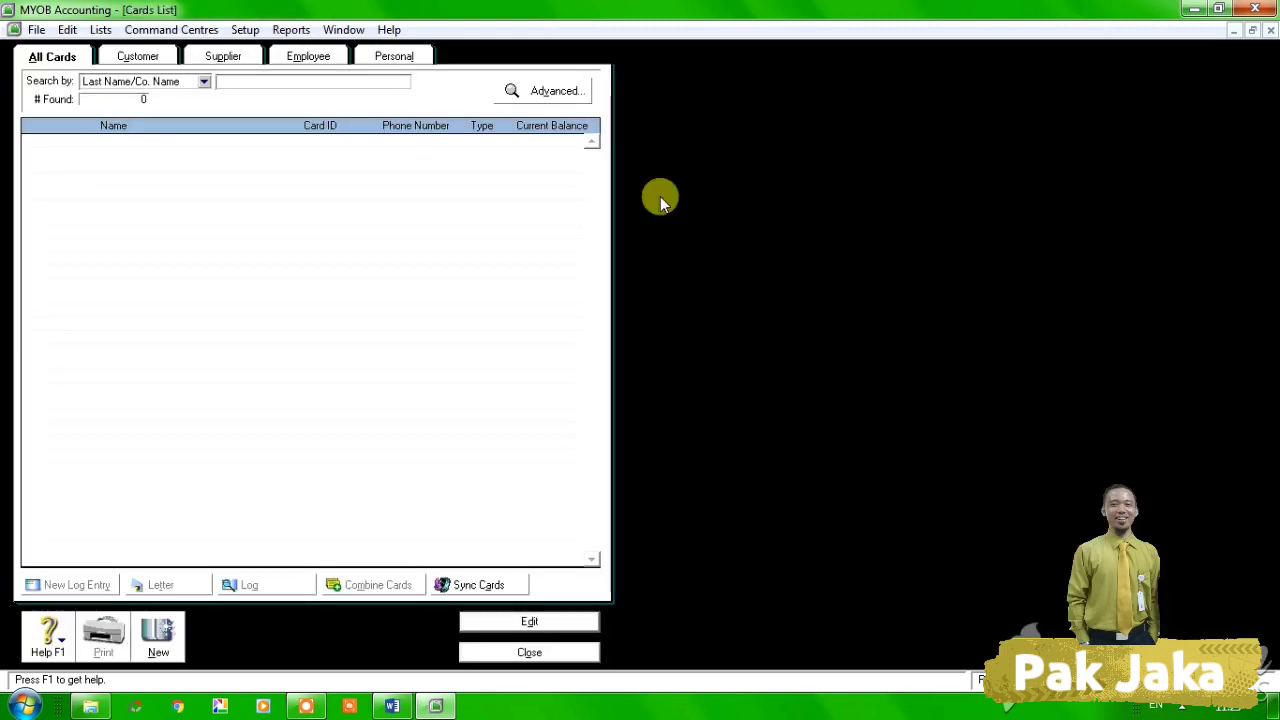
click(140, 56)
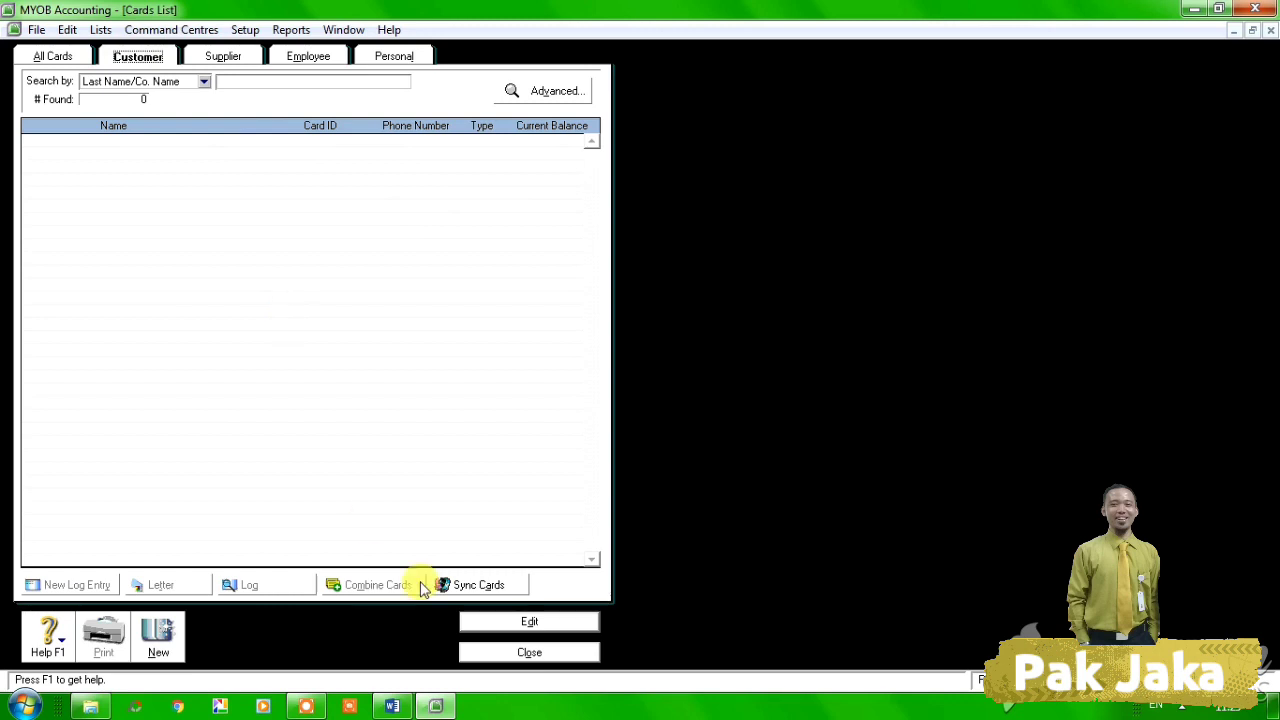
Open the Sales section of the Easy Setup Assistant and choose Item as the default sales layout
click(246, 32)
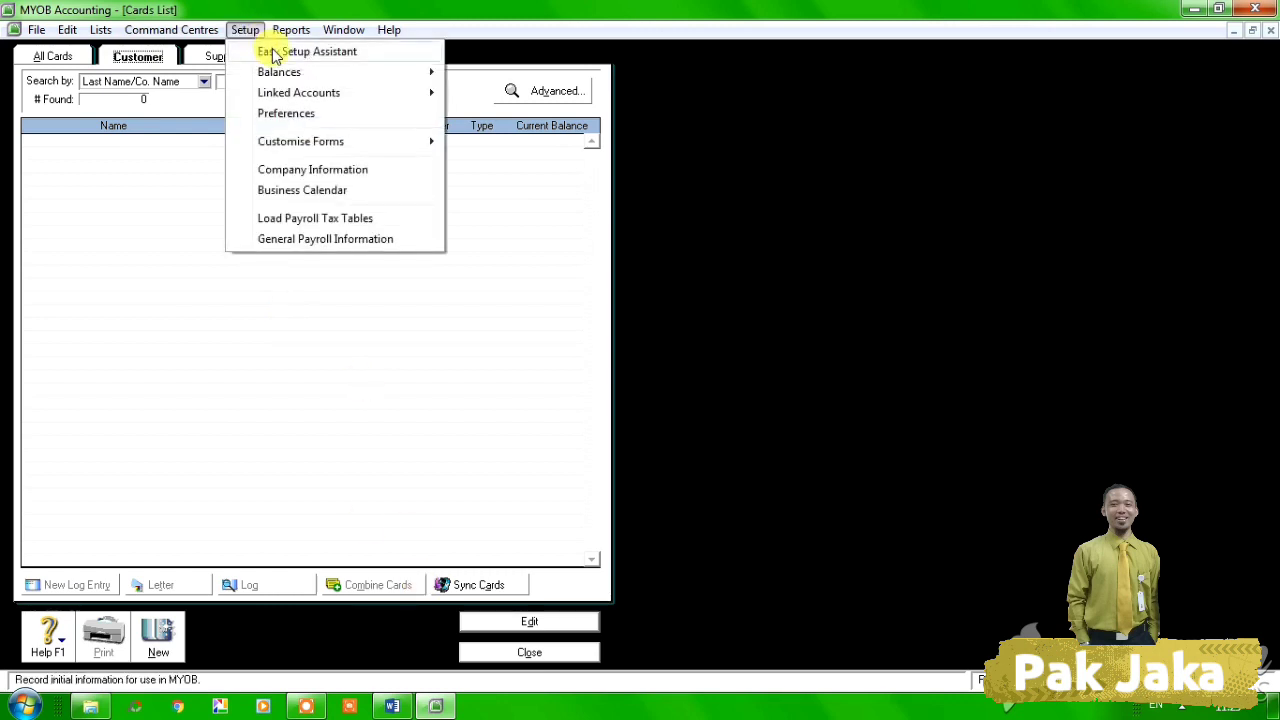
click(275, 52)
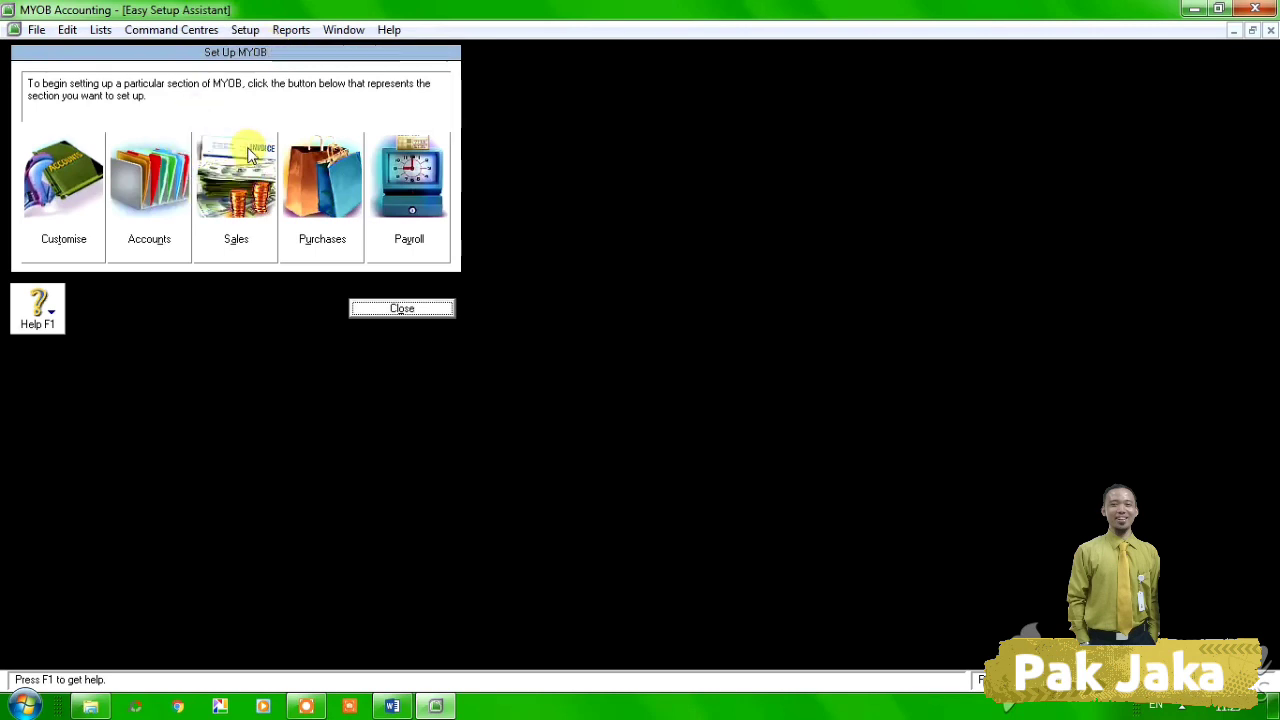
click(240, 185)
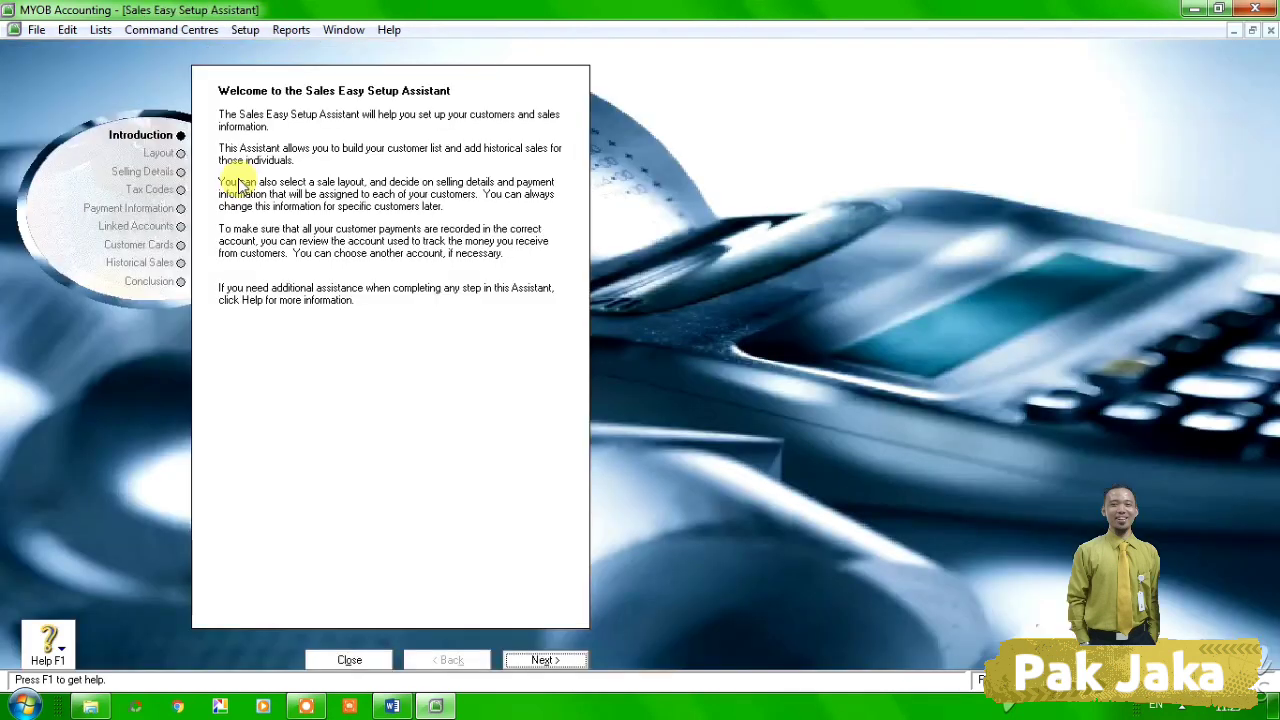
click(160, 156)
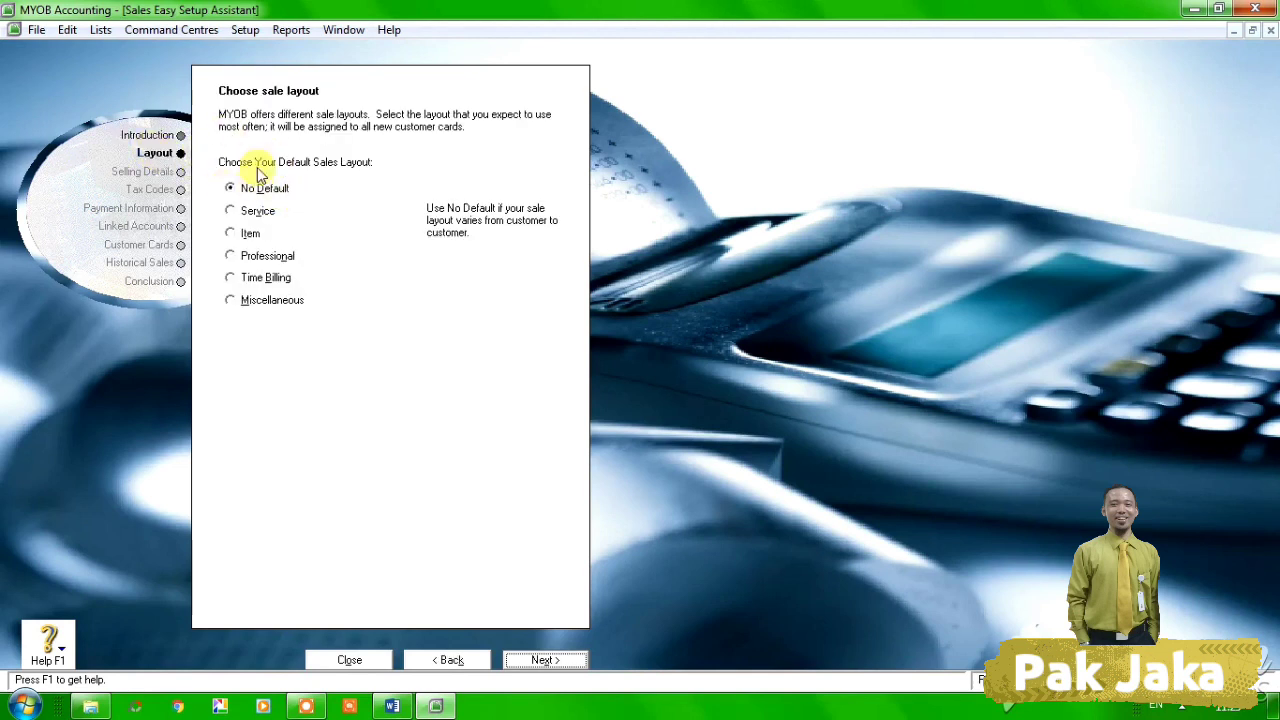
click(232, 236)
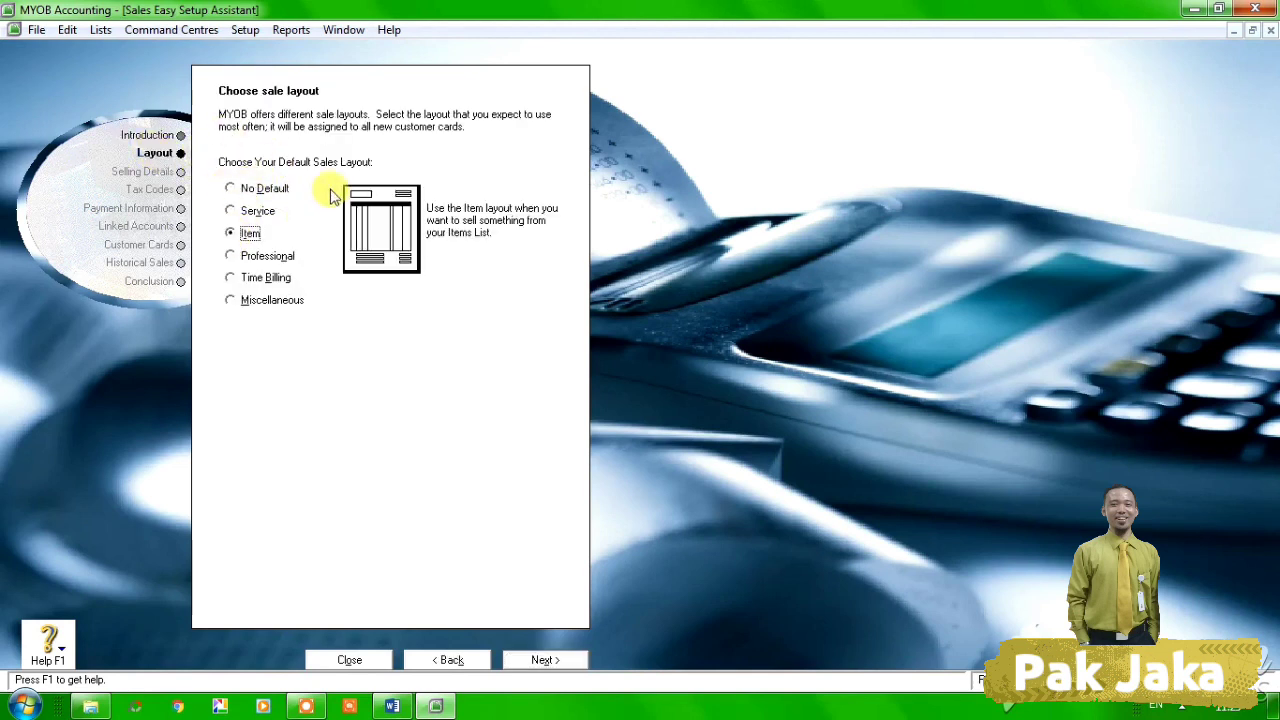
Advance the sales setup through Selling Details to Tax Codes, leaving the selling defaults as they are, and open the Tax Code List
click(178, 174)
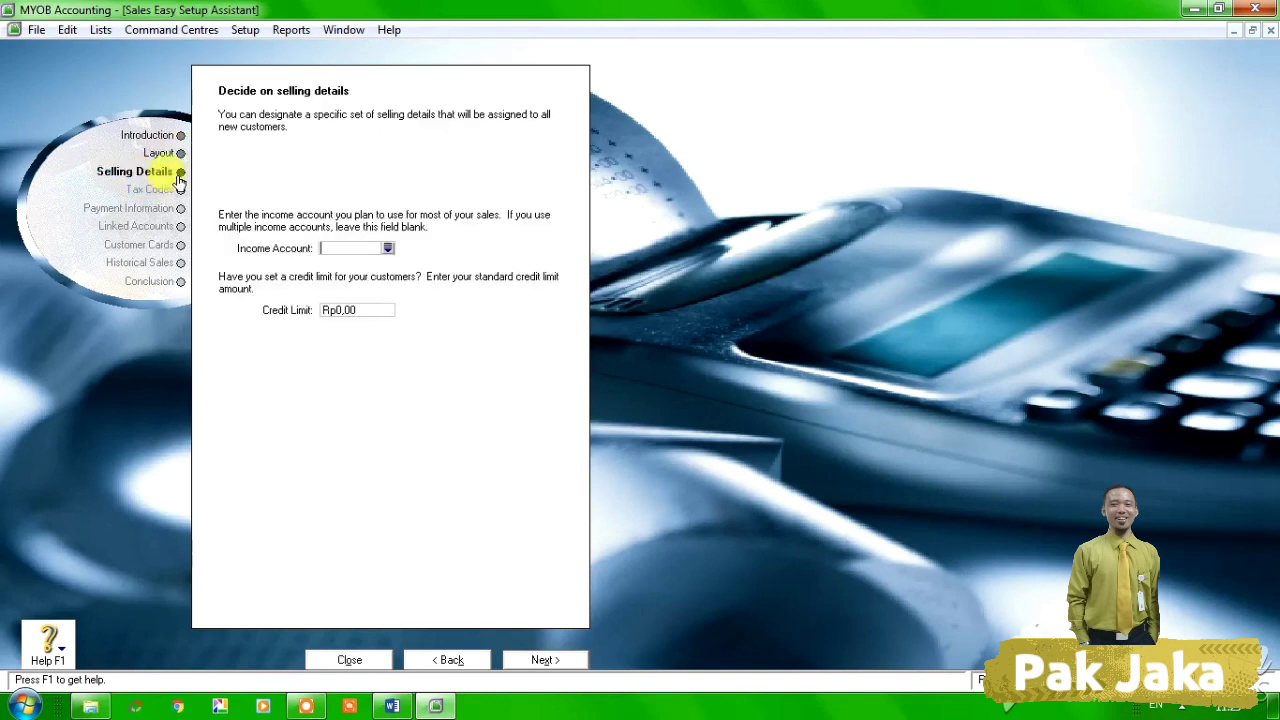
click(152, 192)
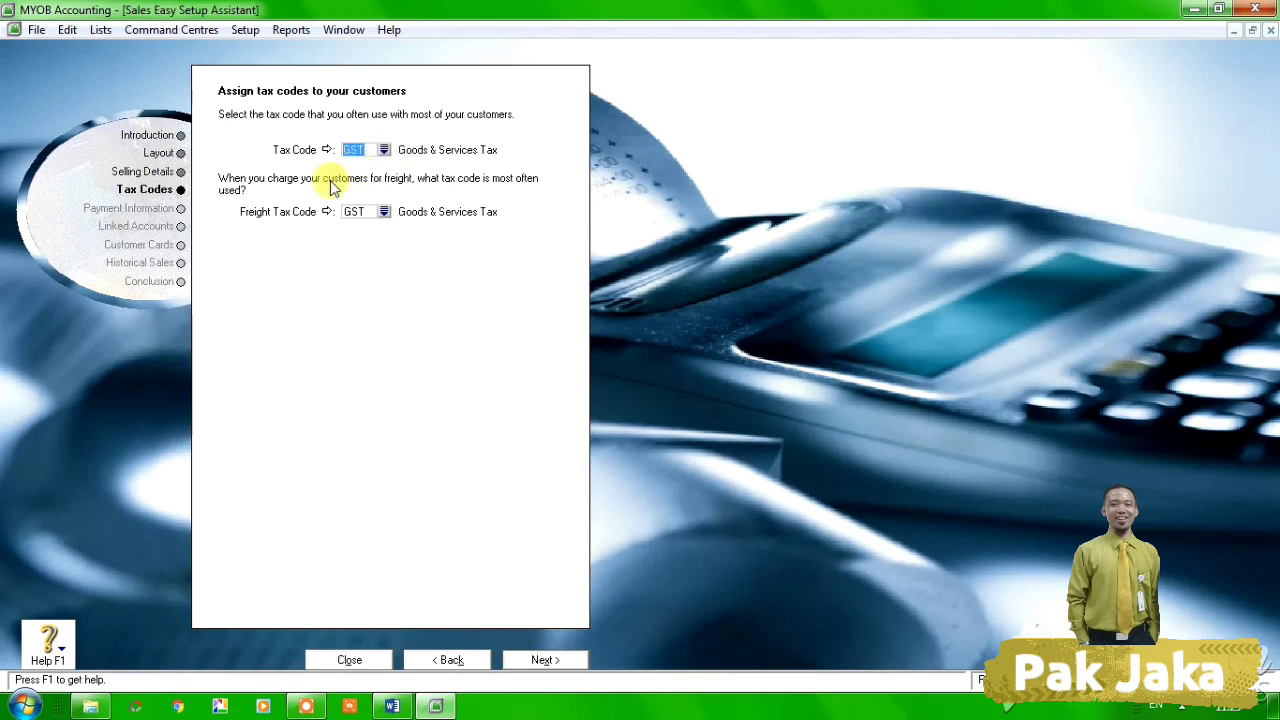
click(101, 31)
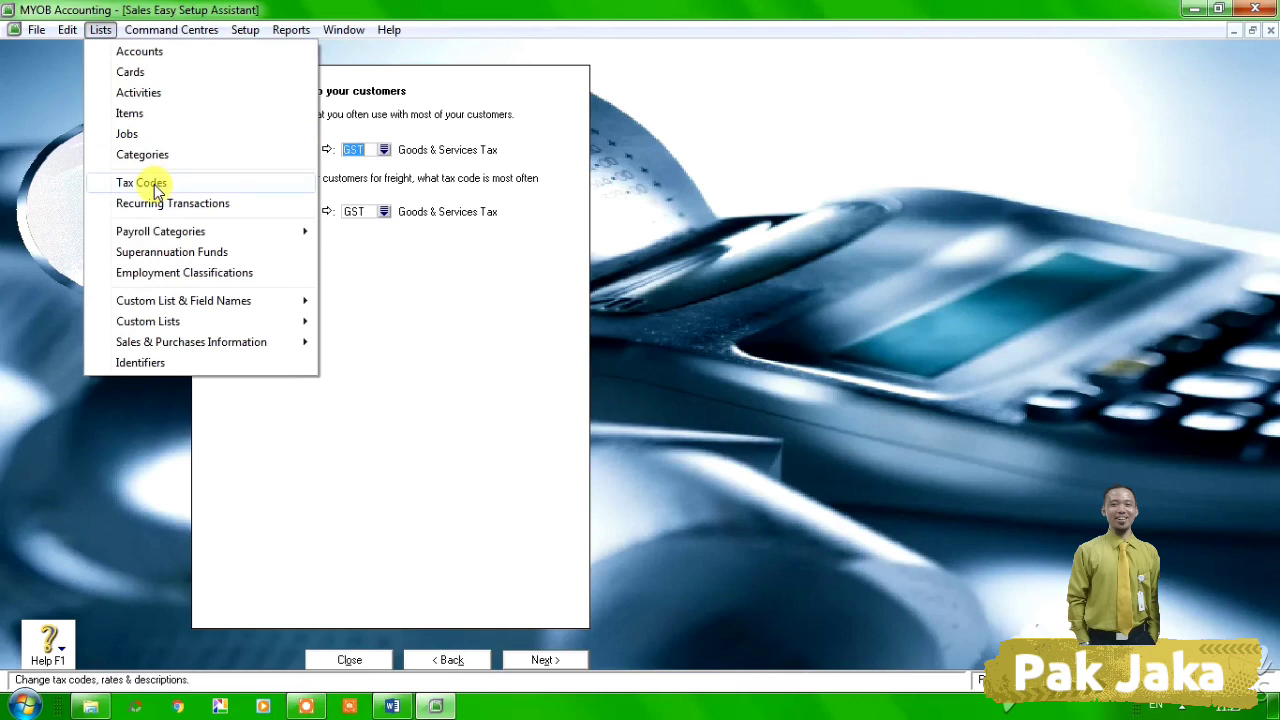
click(141, 183)
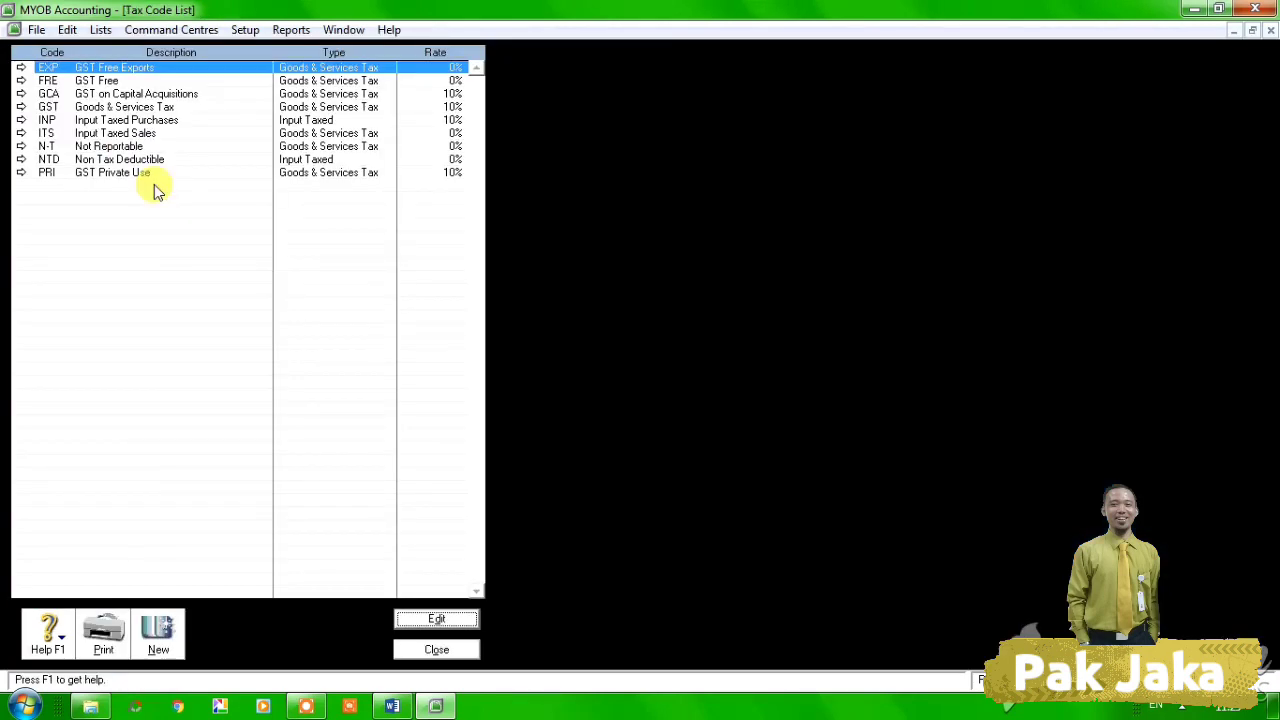
Delete the tax codes EXP, FRE and GCA from the Tax Code List
right_click(70, 72)
click(90, 78)
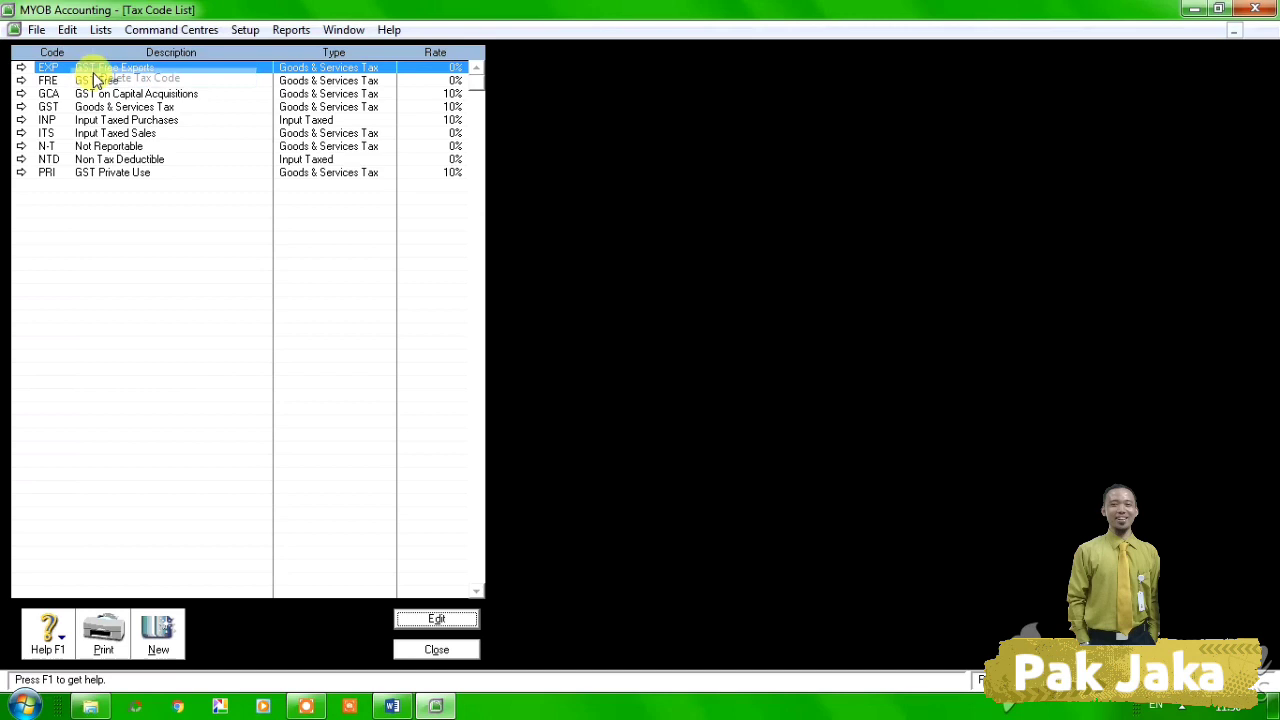
right_click(82, 70)
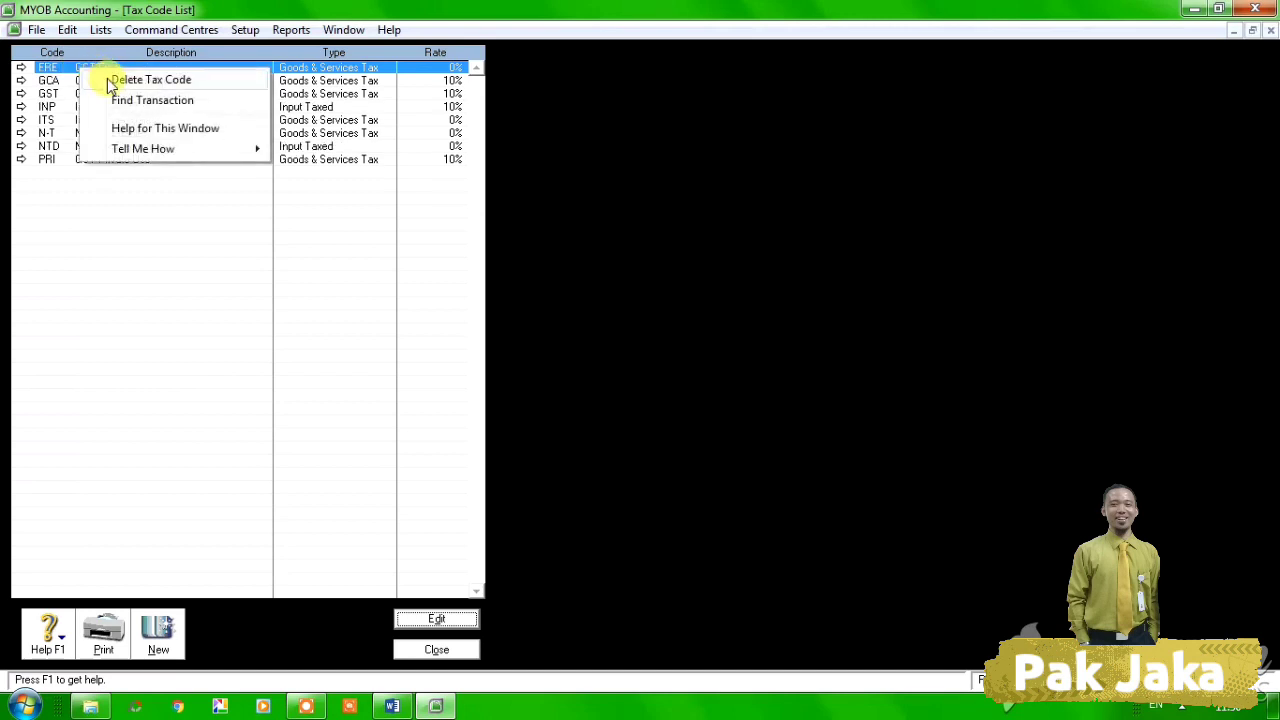
click(97, 78)
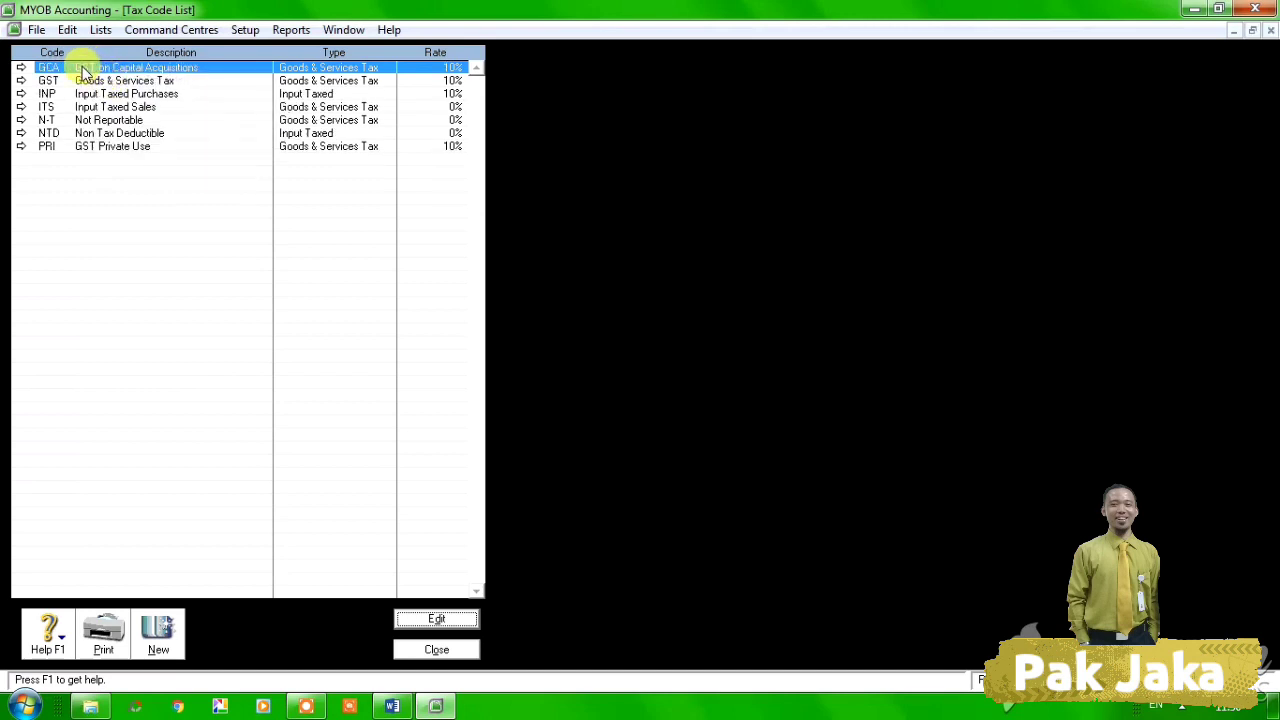
right_click(84, 70)
click(100, 78)
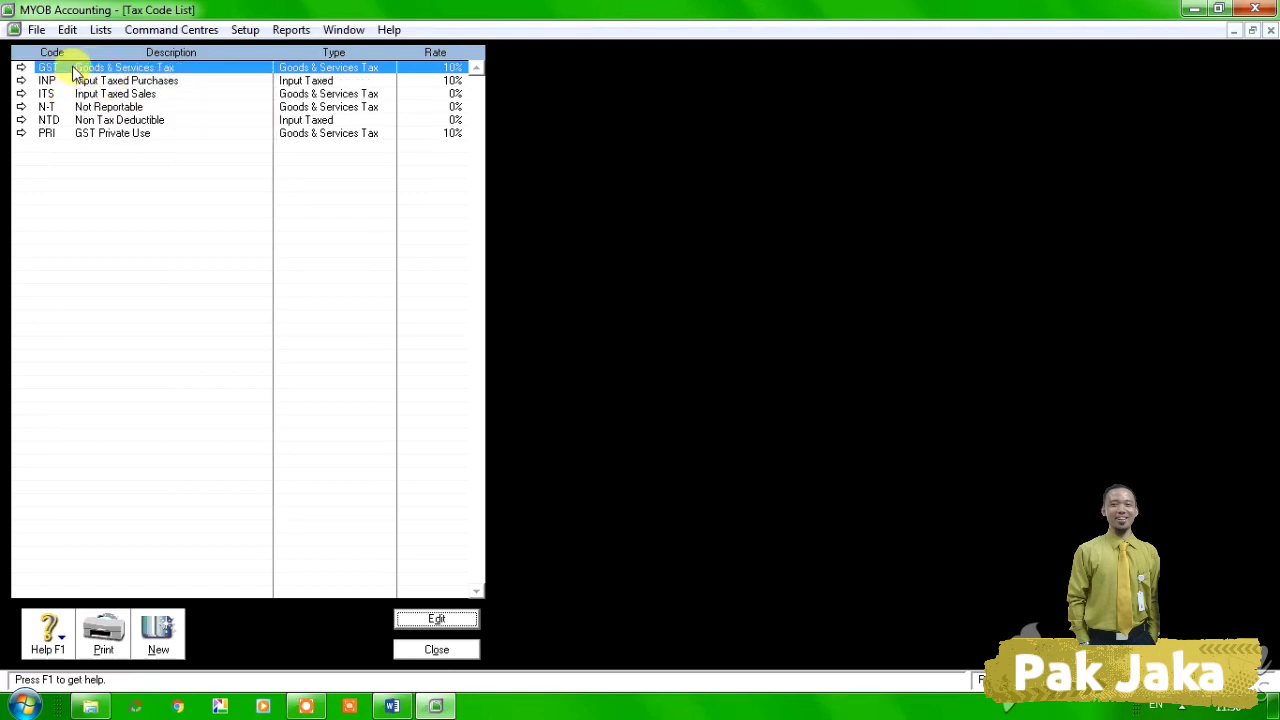
Rename the GST tax code to PPN and set its description to Pajak Pertambahan Nilai
click(21, 67)
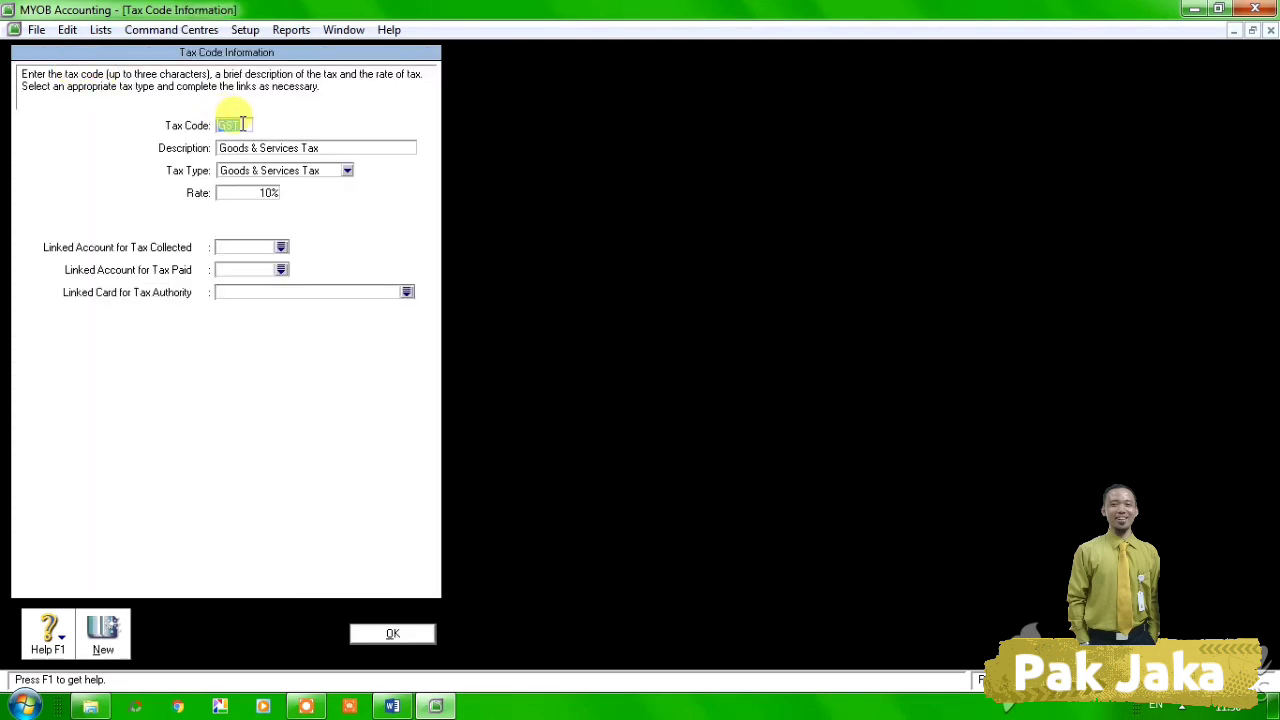
text(PPN)
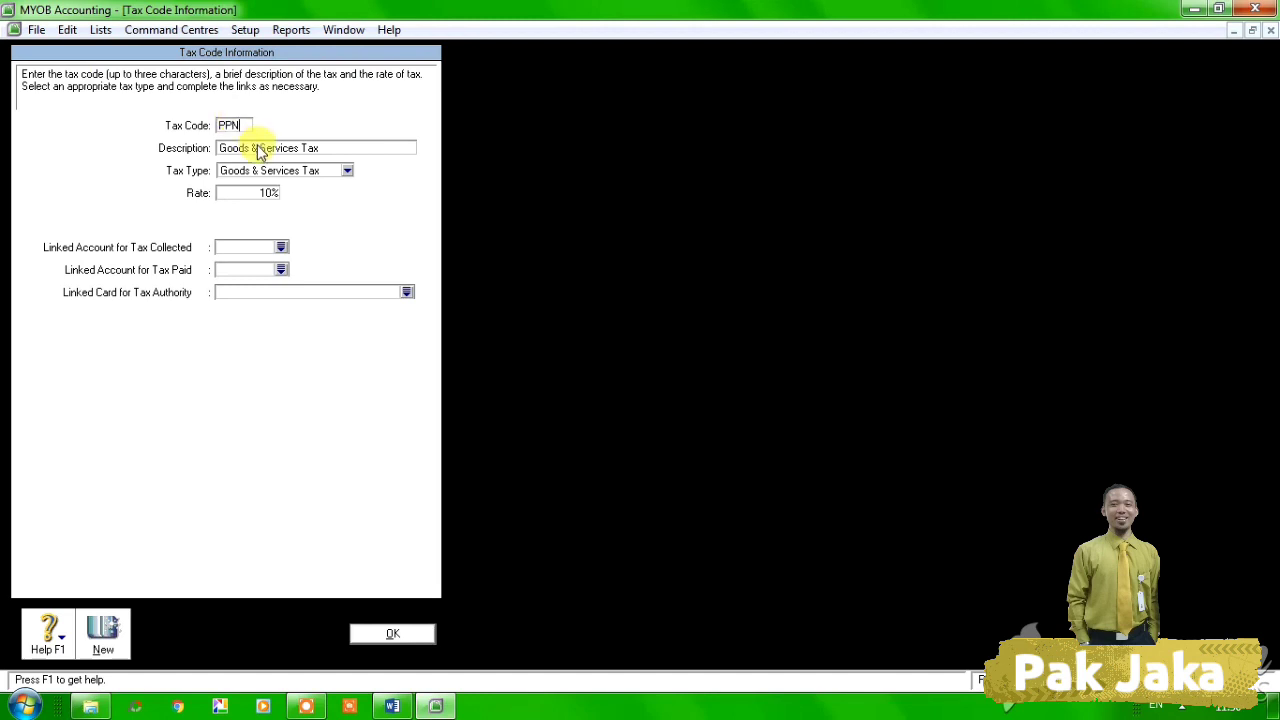
click(258, 149)
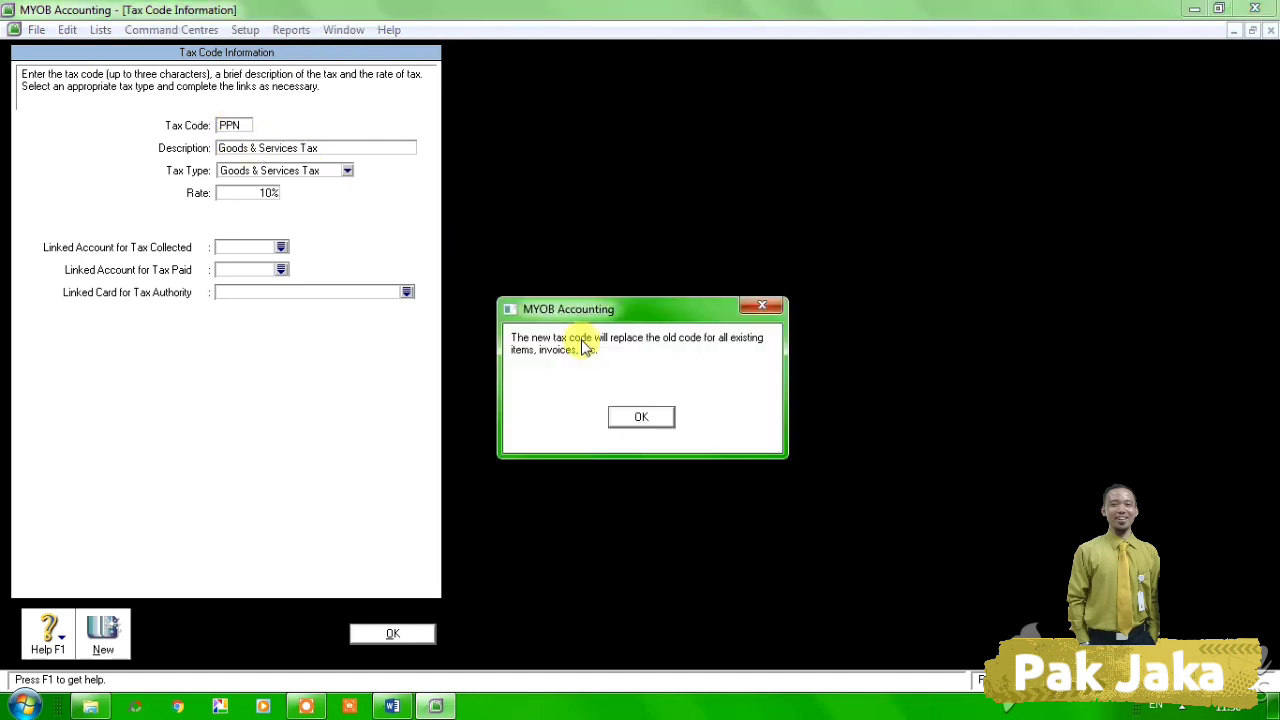
click(645, 419)
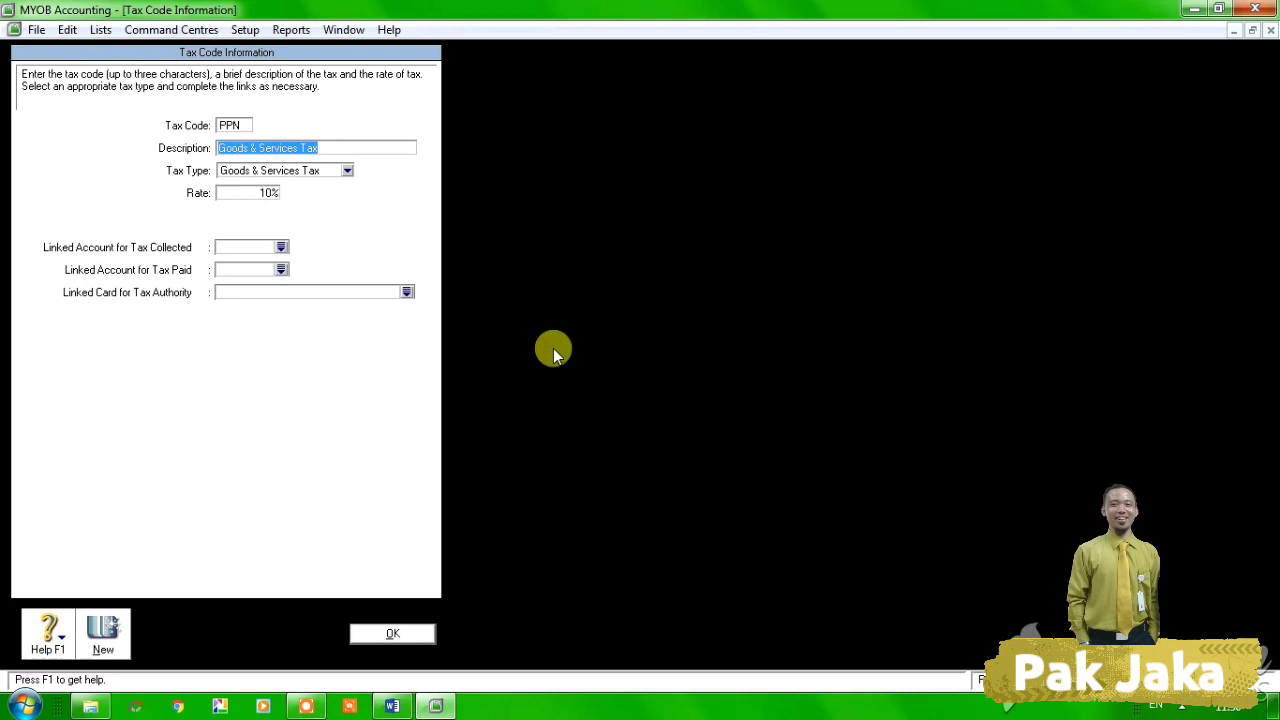
text(Pajak Perta)
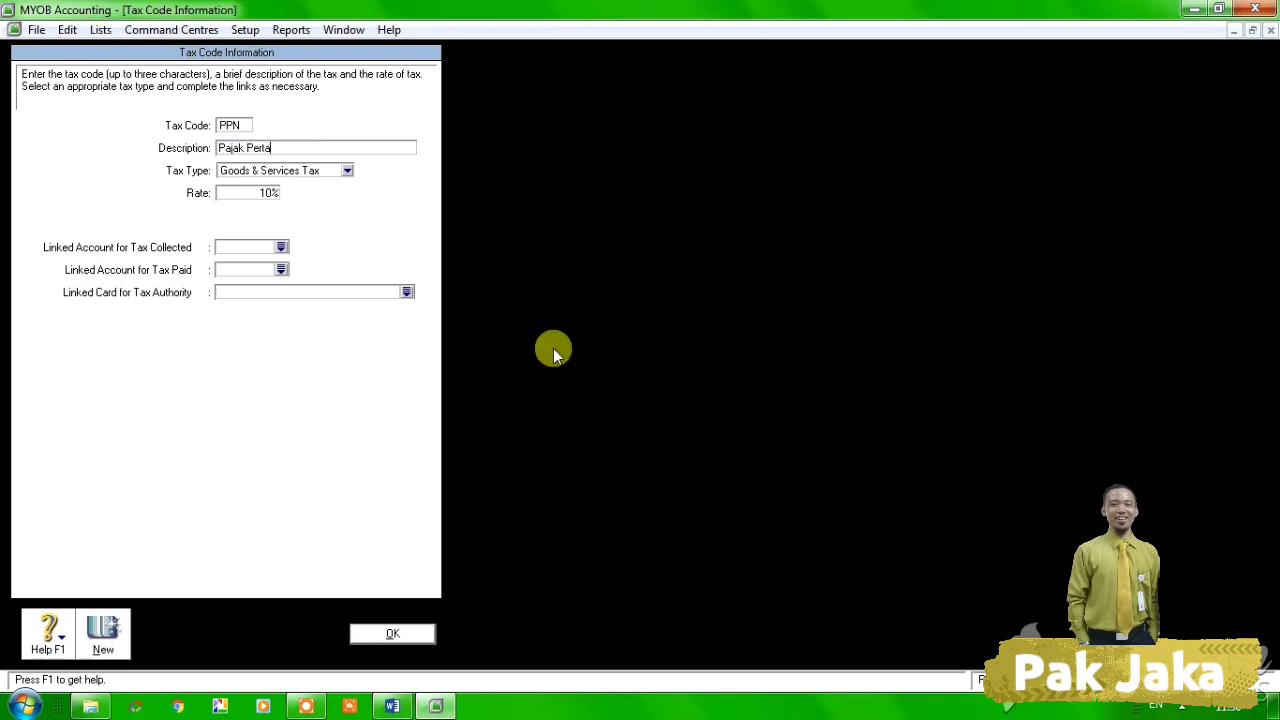
text(mbahan Nilai)
Link the PPN tax code to account 2-1130 for tax collected and 1-1190 for tax paid, and save it
click(283, 248)
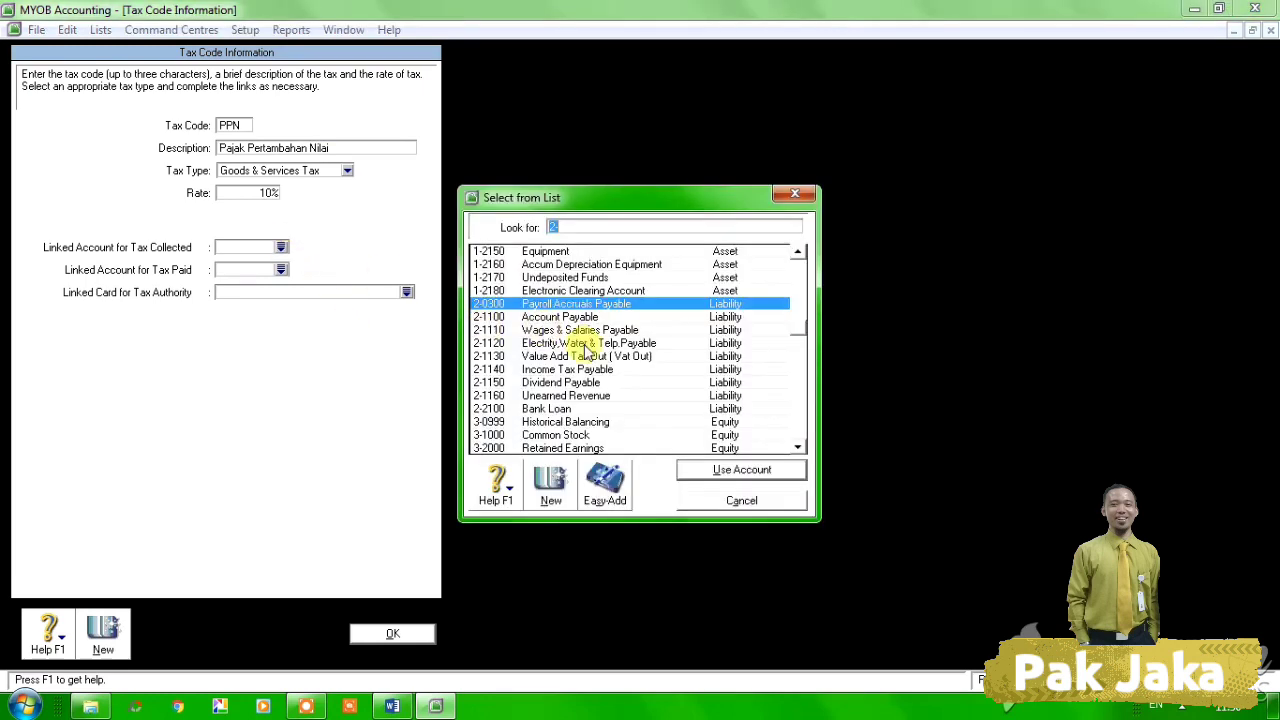
click(586, 356)
click(714, 469)
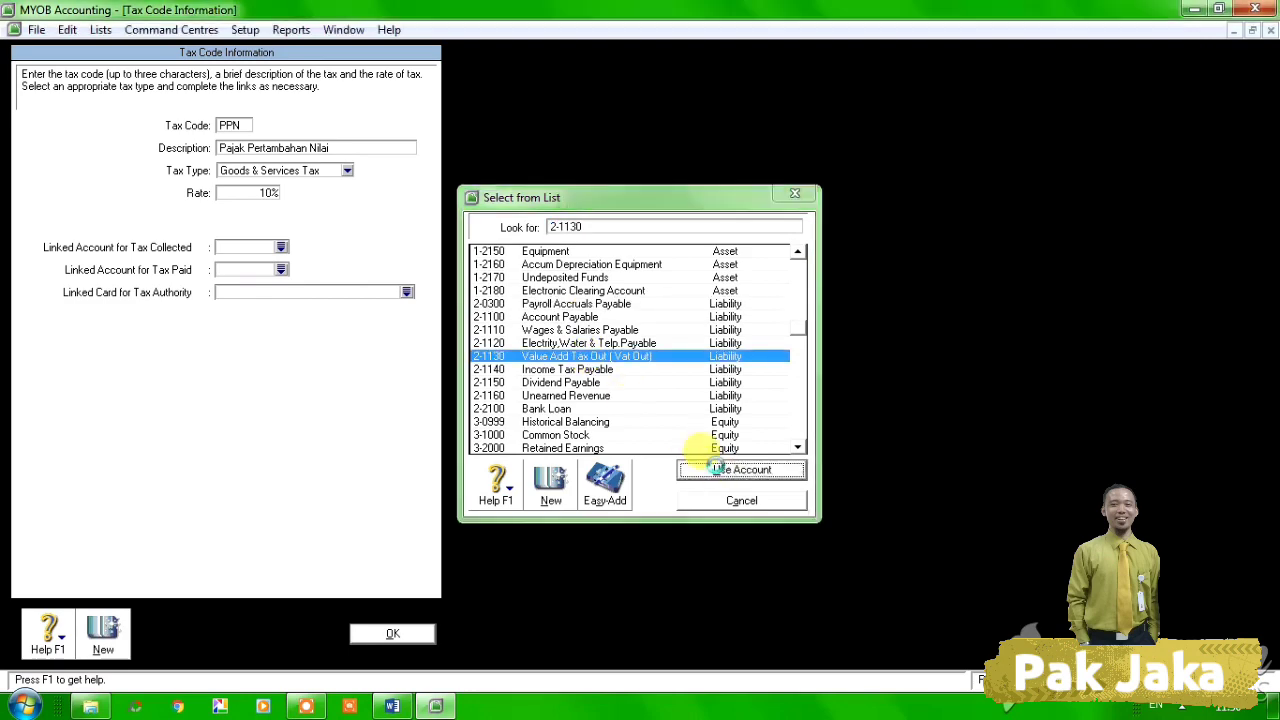
click(282, 270)
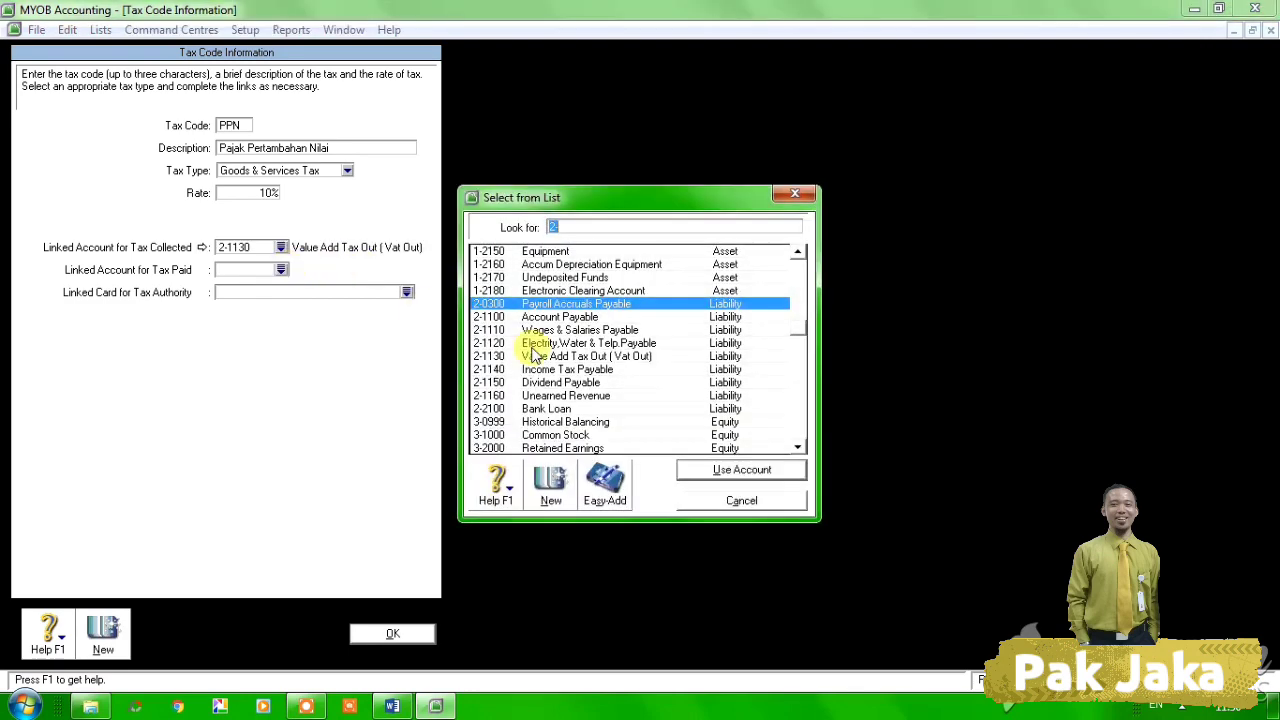
click(800, 278)
click(577, 357)
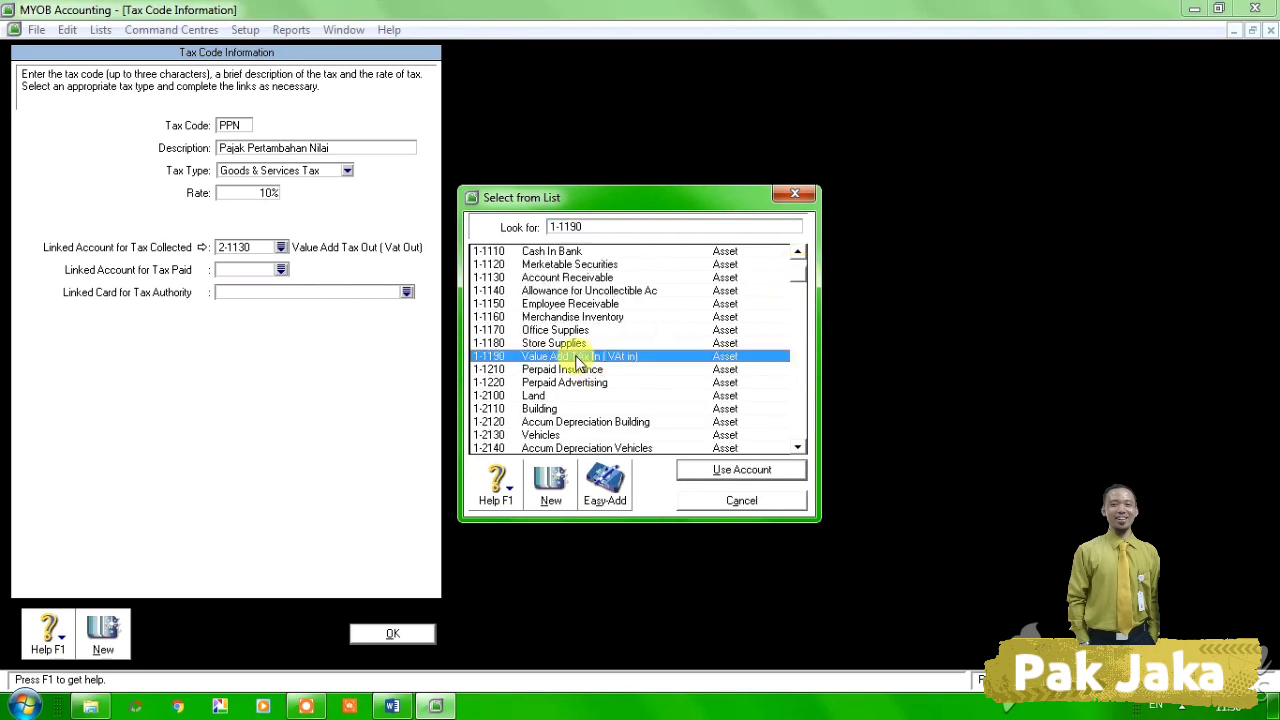
click(728, 470)
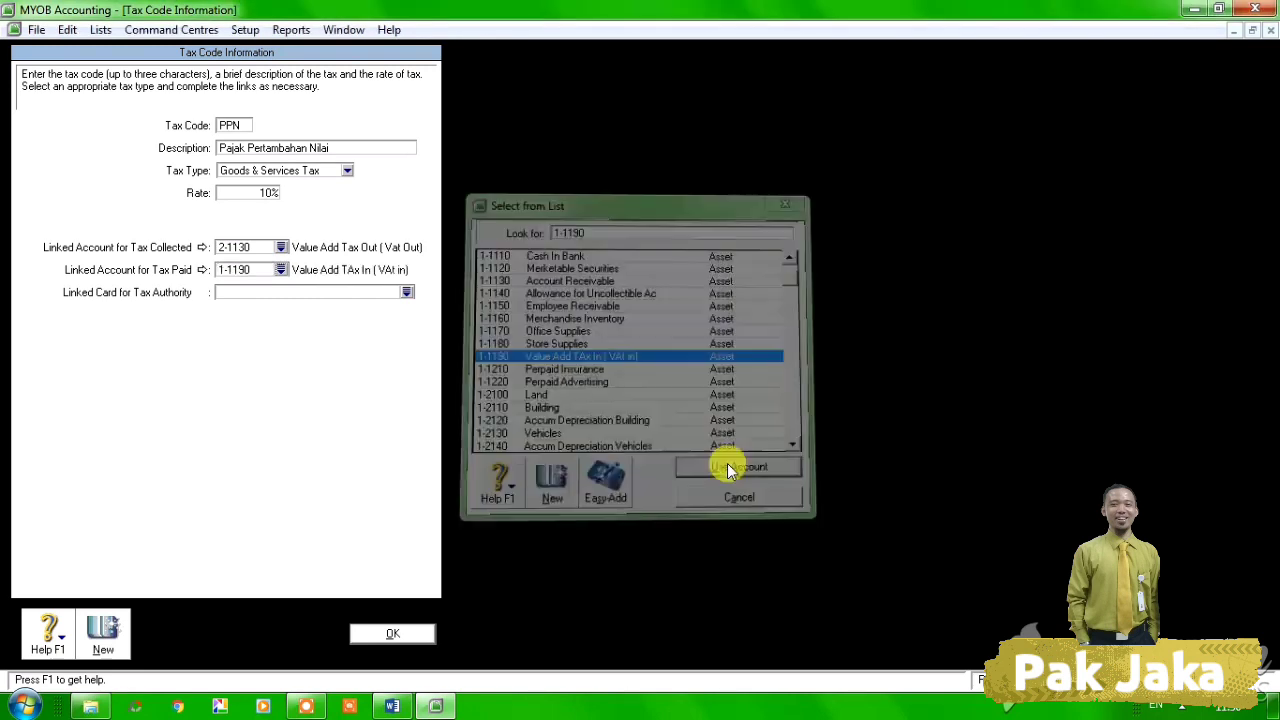
click(398, 634)
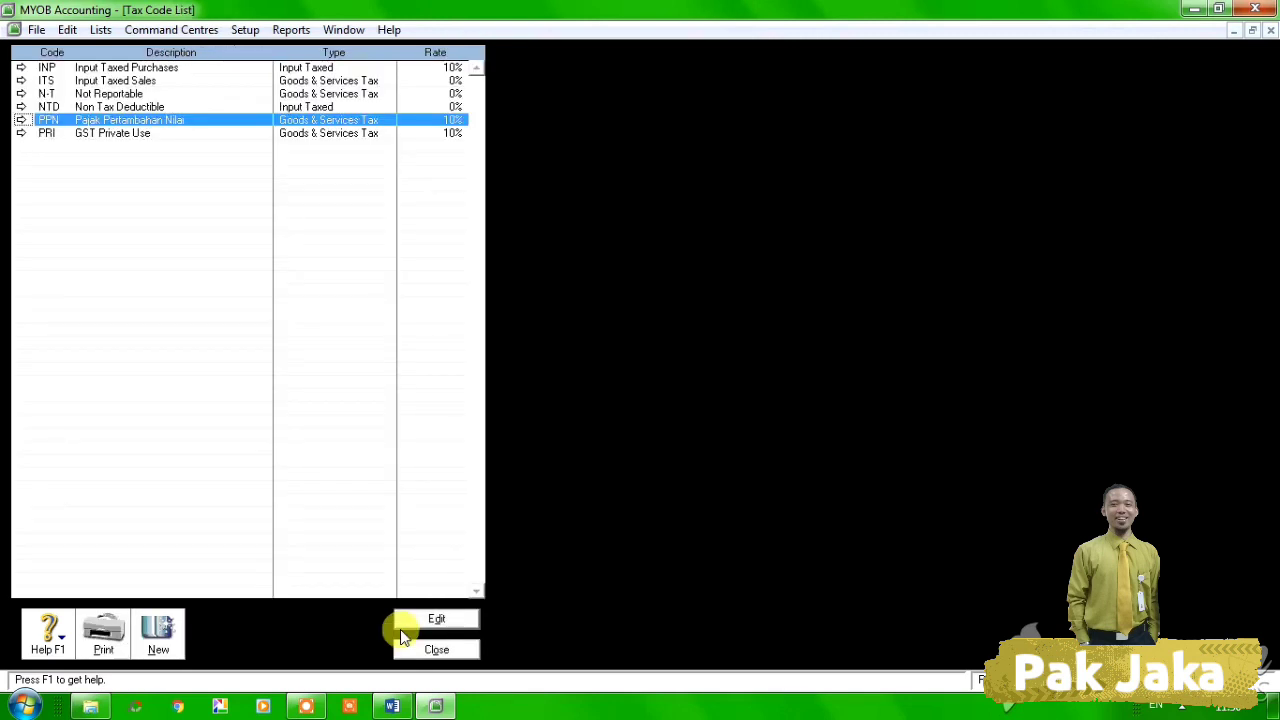
Delete the tax codes INP, ITS, NTD and PRI, keeping only N-T and PPN
click(138, 69)
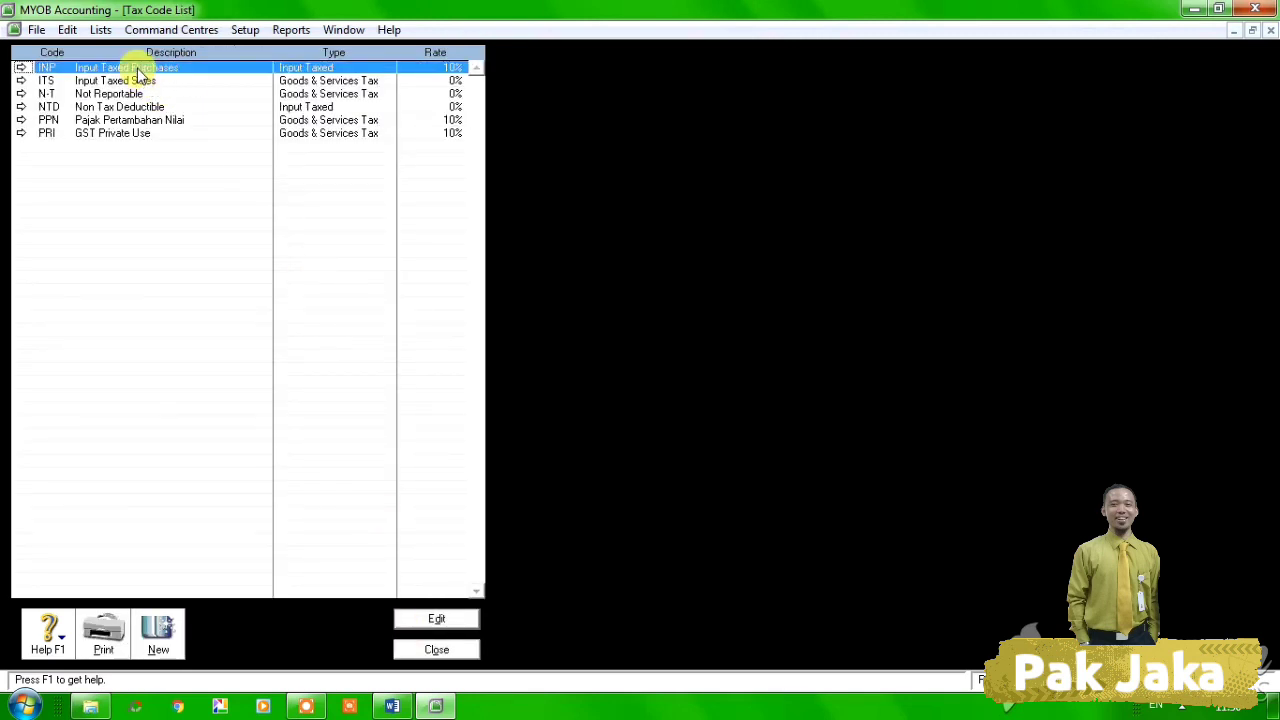
right_click(138, 73)
click(166, 80)
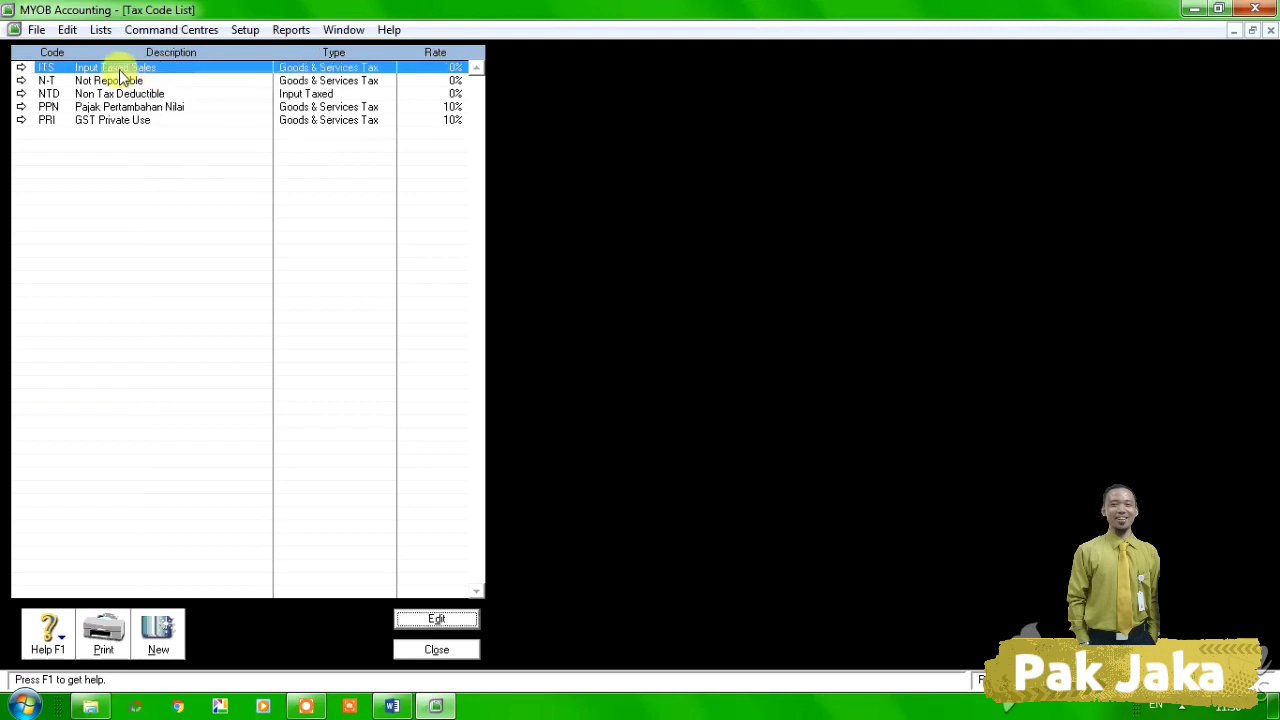
right_click(119, 70)
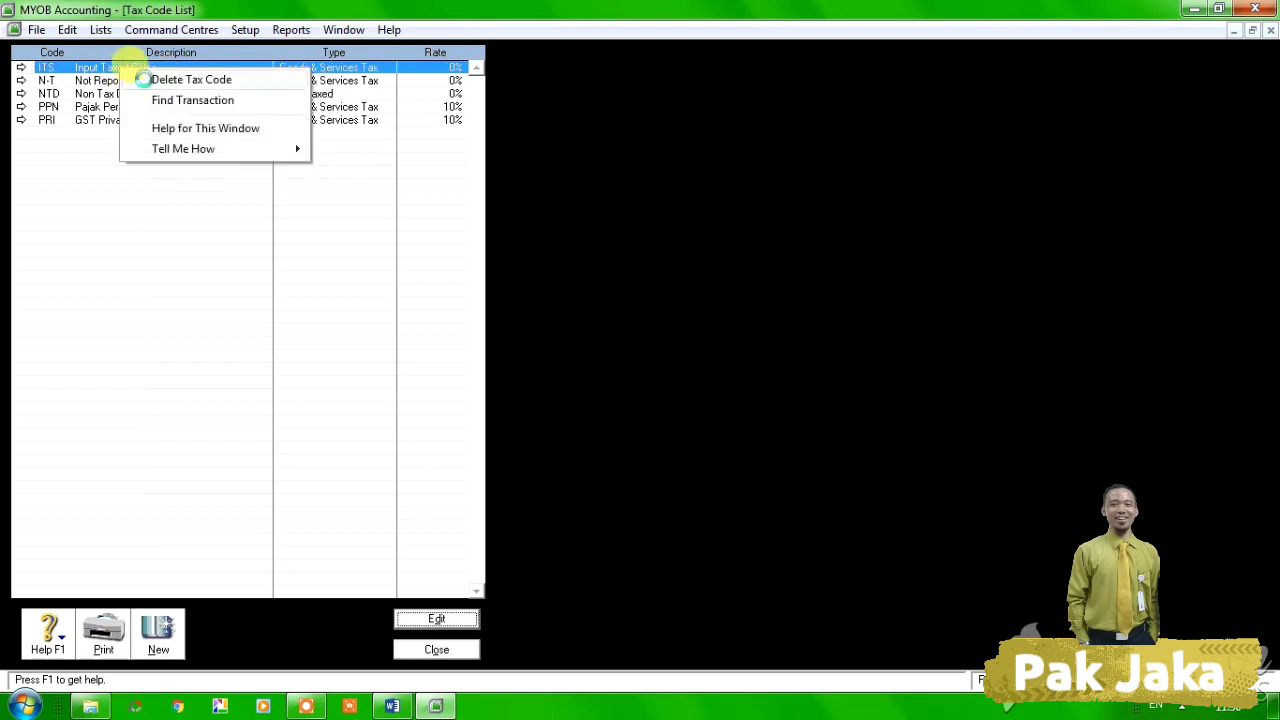
click(143, 79)
click(114, 92)
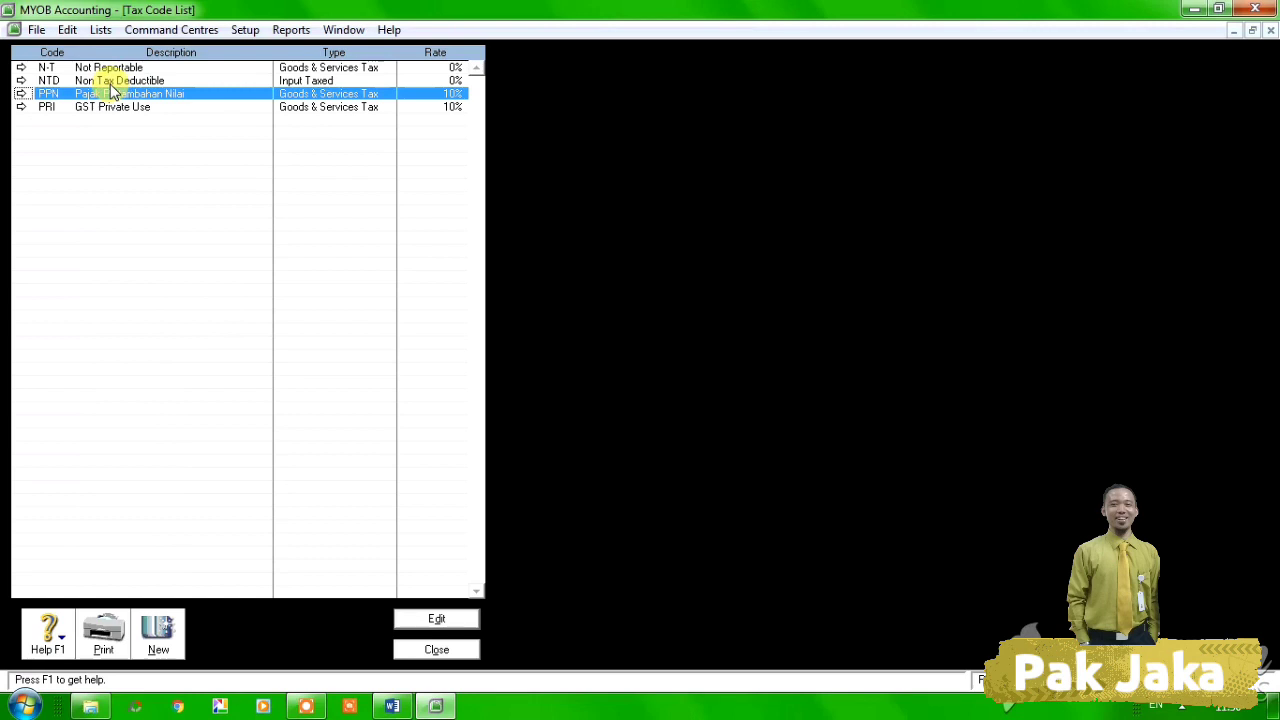
click(110, 82)
right_click(110, 85)
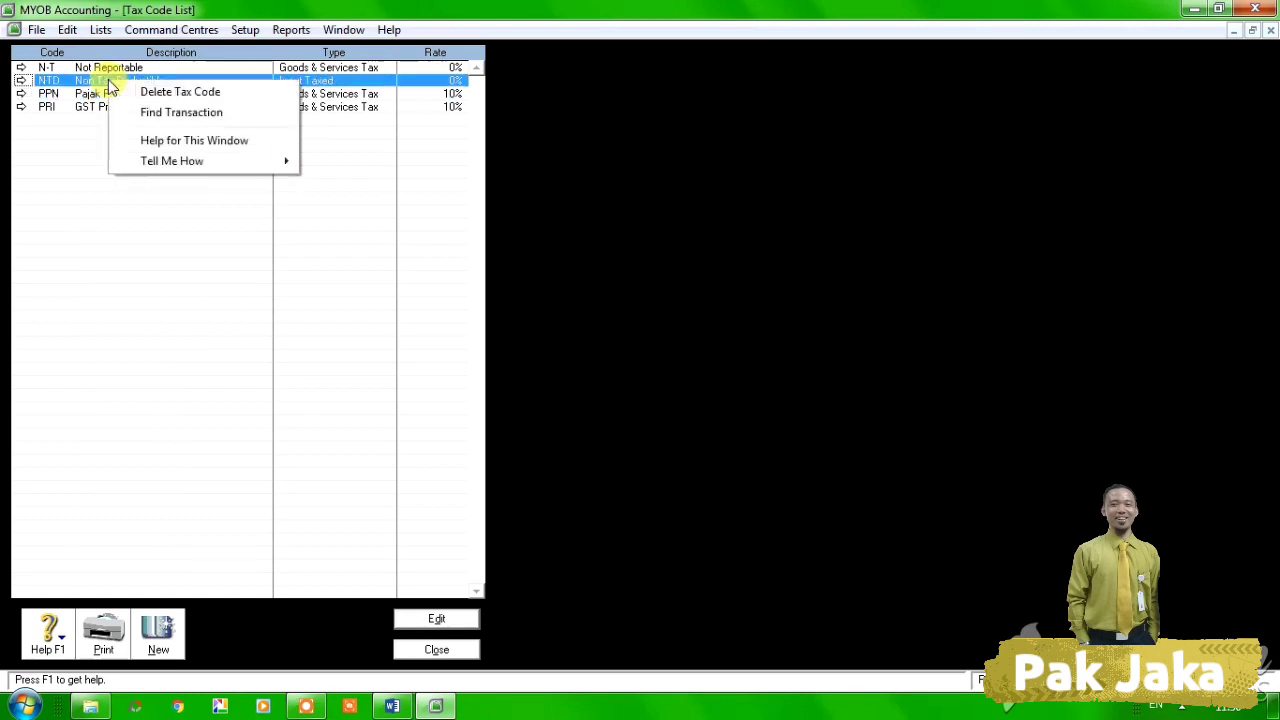
click(126, 90)
click(100, 94)
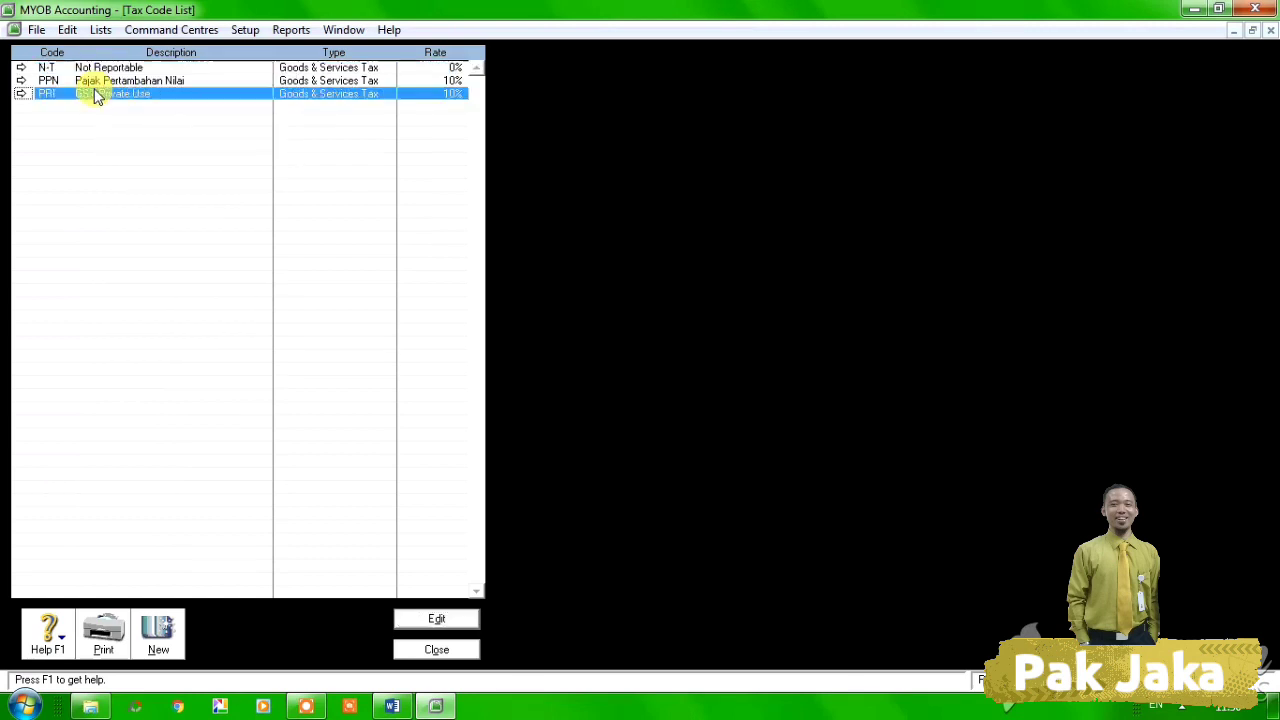
right_click(97, 92)
click(150, 101)
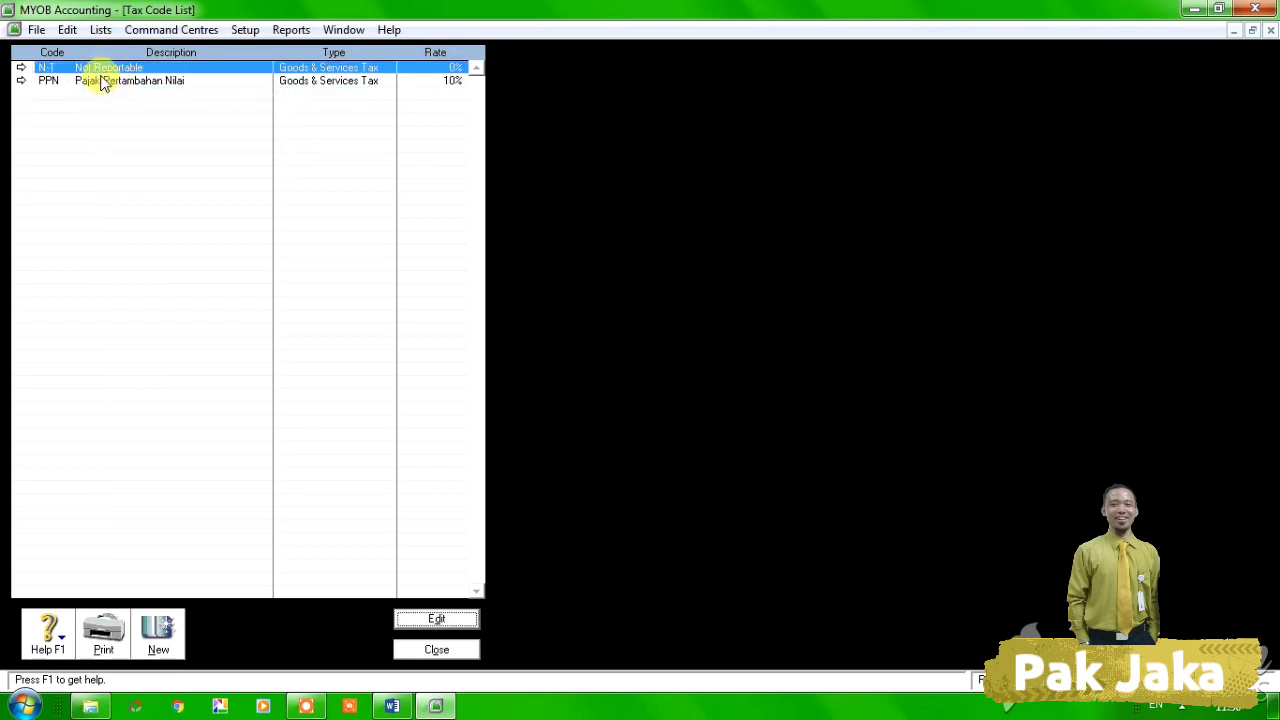
Close the Tax Code List and assign PPN as the customers' default tax code in the sales setup
click(435, 650)
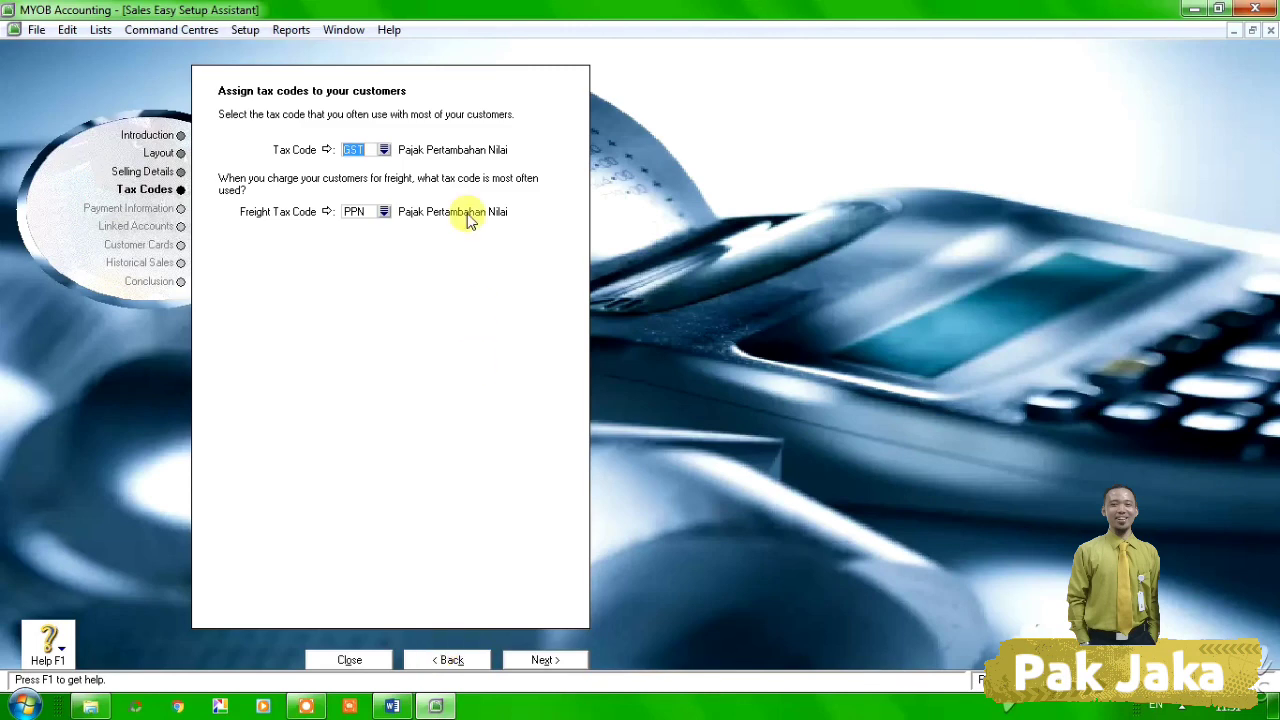
click(384, 149)
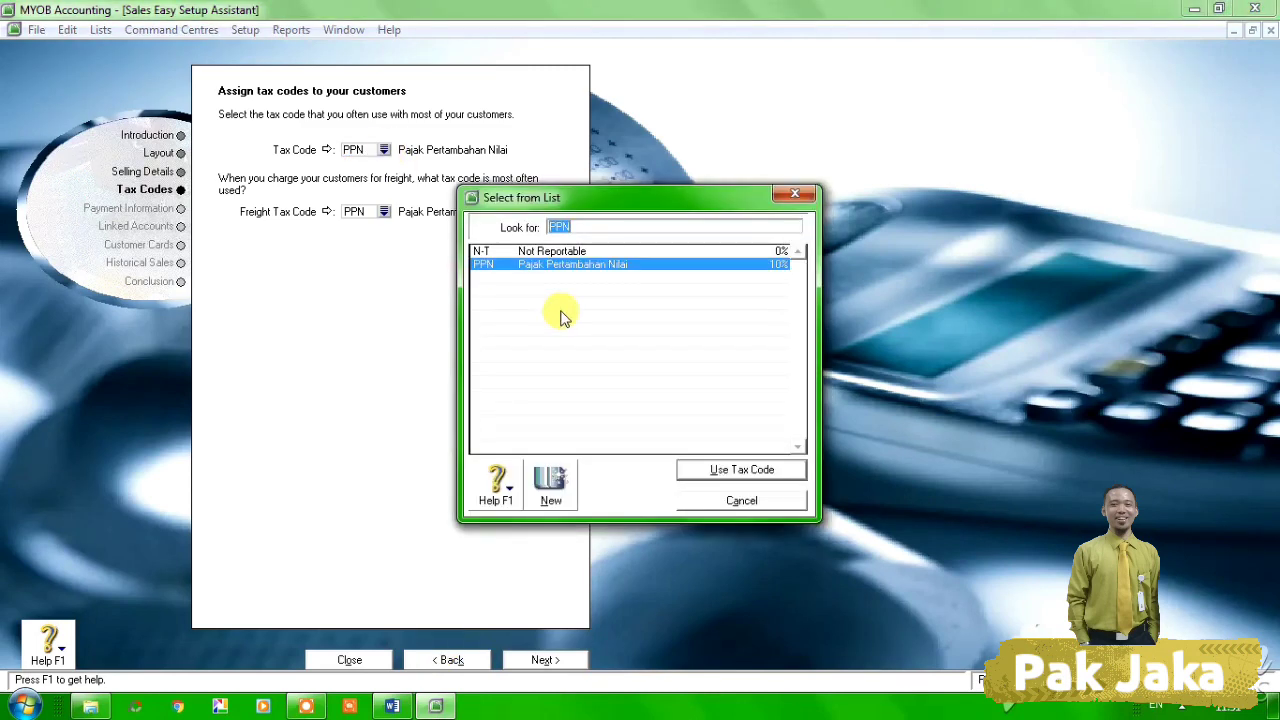
click(741, 471)
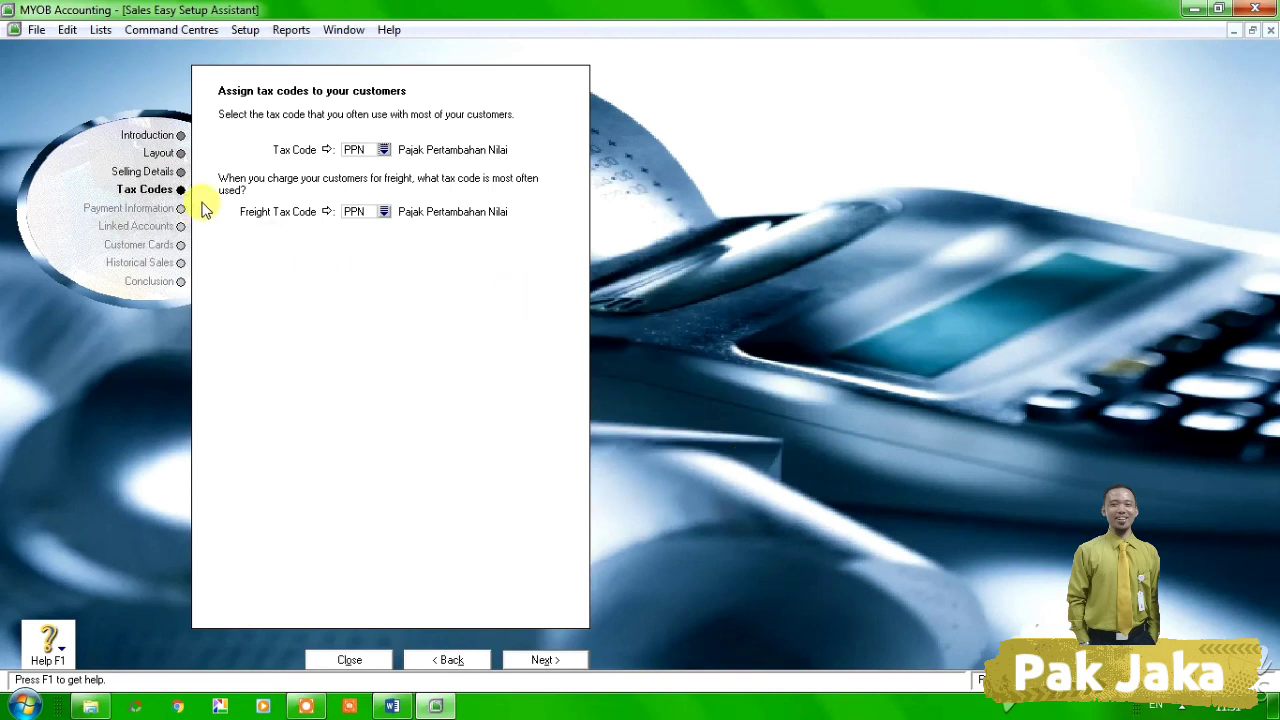
Set the customers' payment due terms to In a Given # of Days and check the receivable credit terms in the Word company profile
click(155, 208)
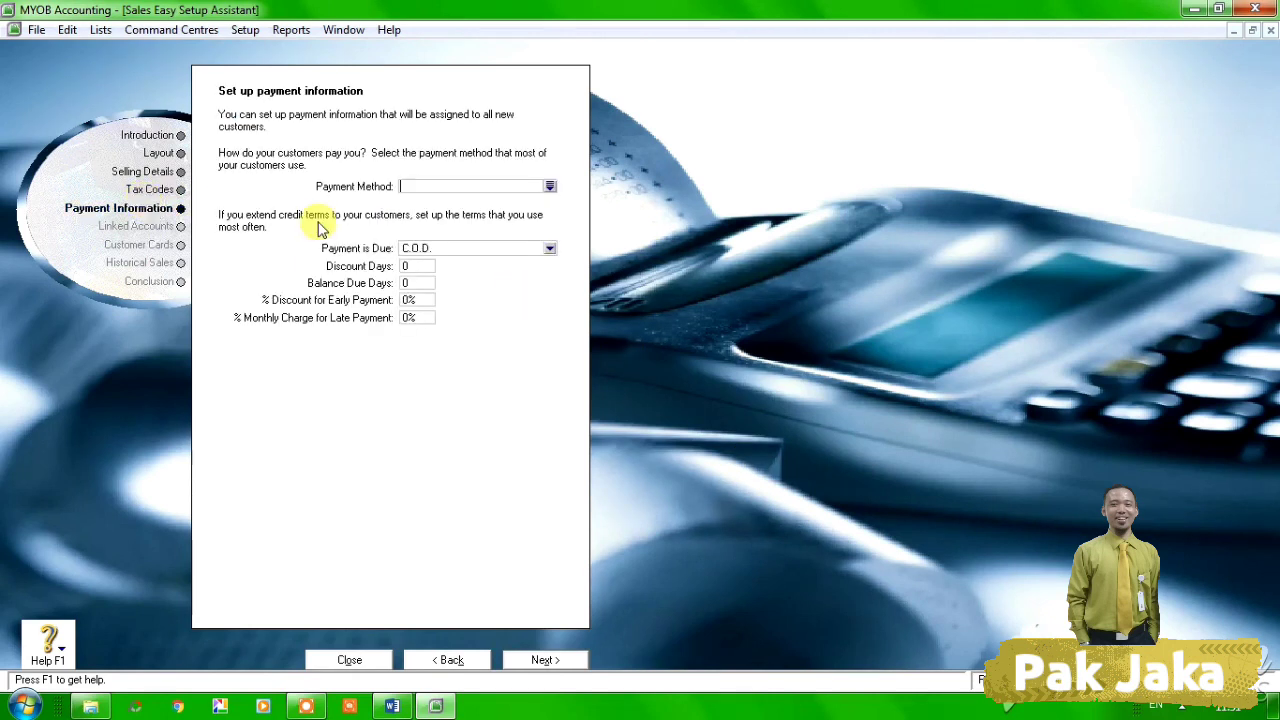
click(481, 247)
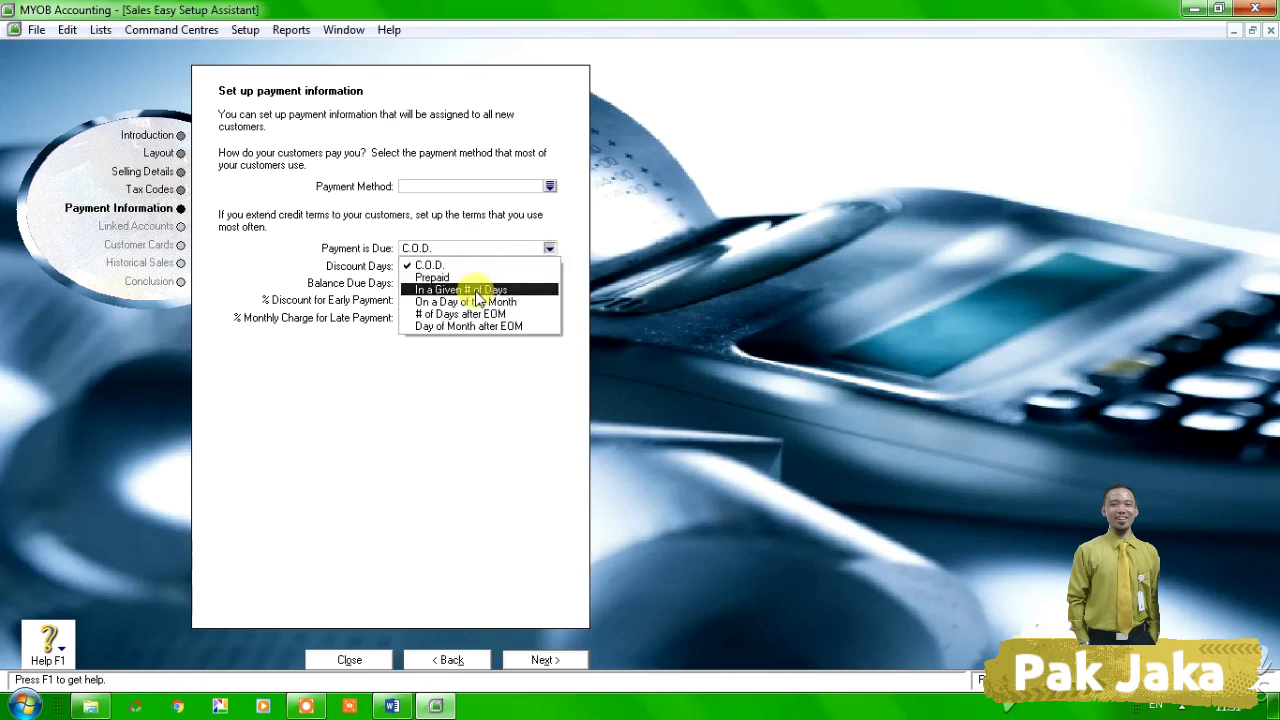
click(478, 292)
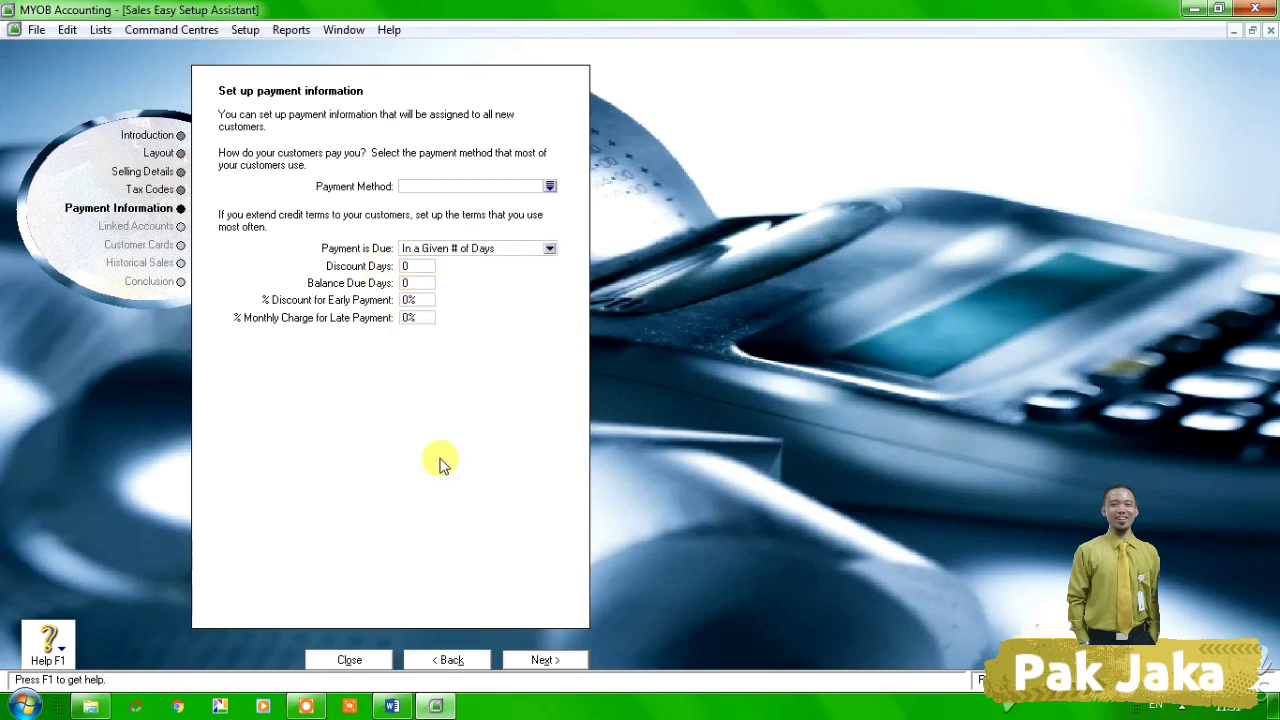
click(390, 708)
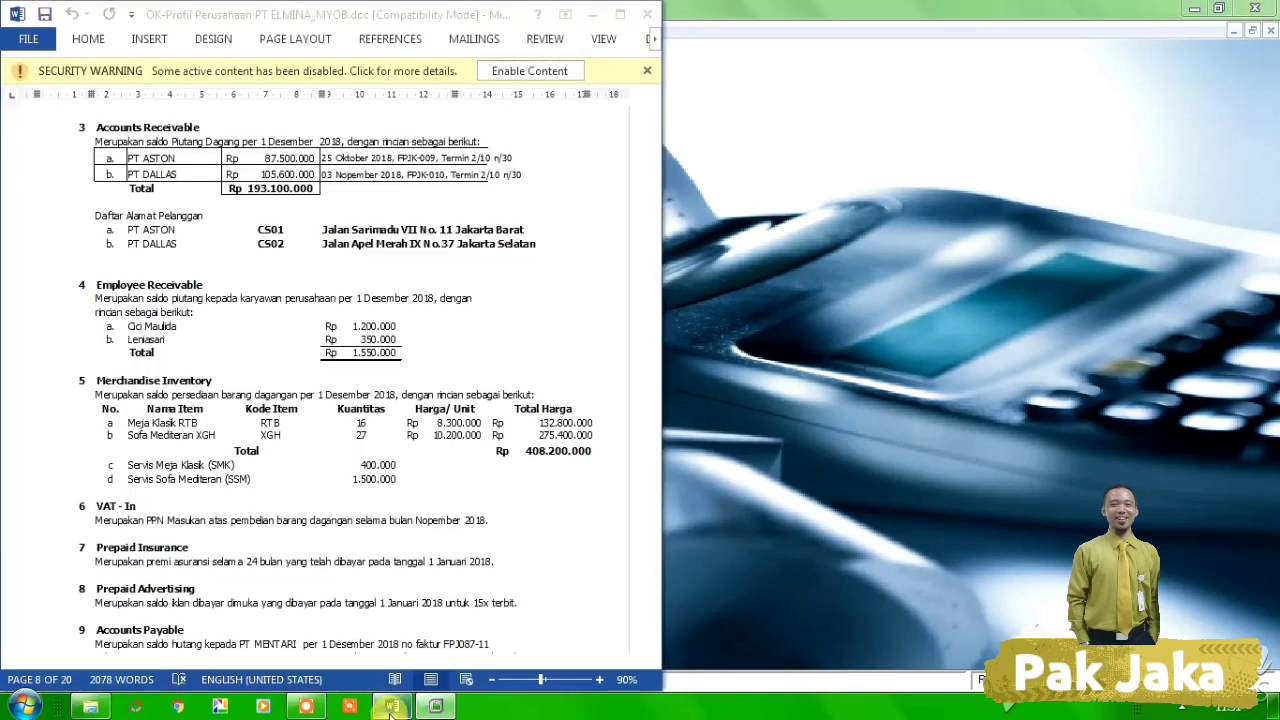
key(super+Up)
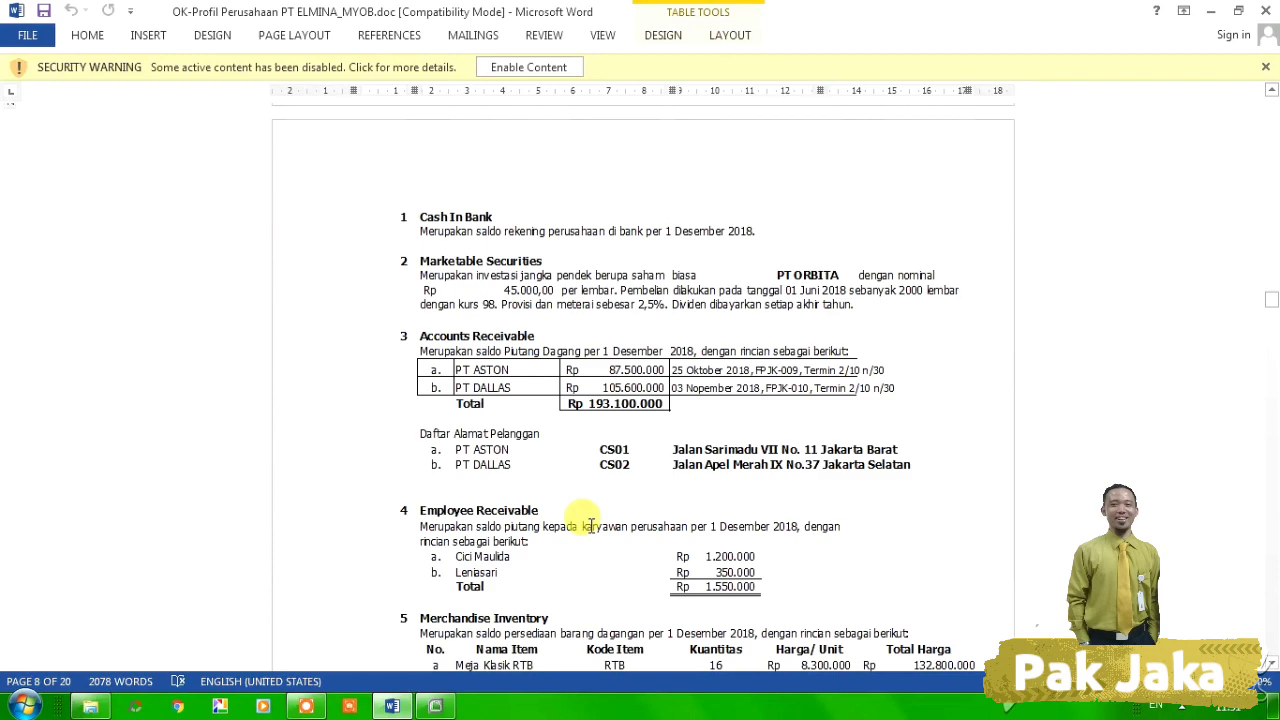
click(437, 707)
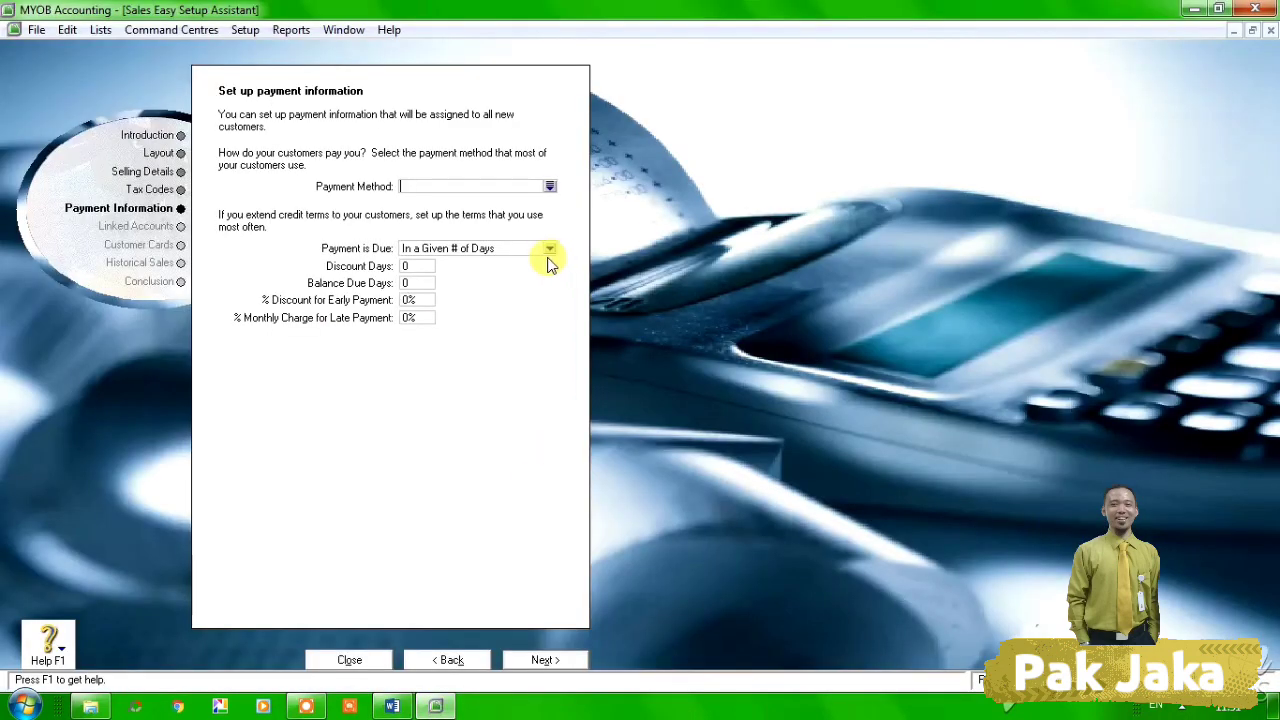
Set the customer terms to 10 discount days, 30 balance due days and 2% early payment discount, and accept the linked receipt accounts
click(428, 266)
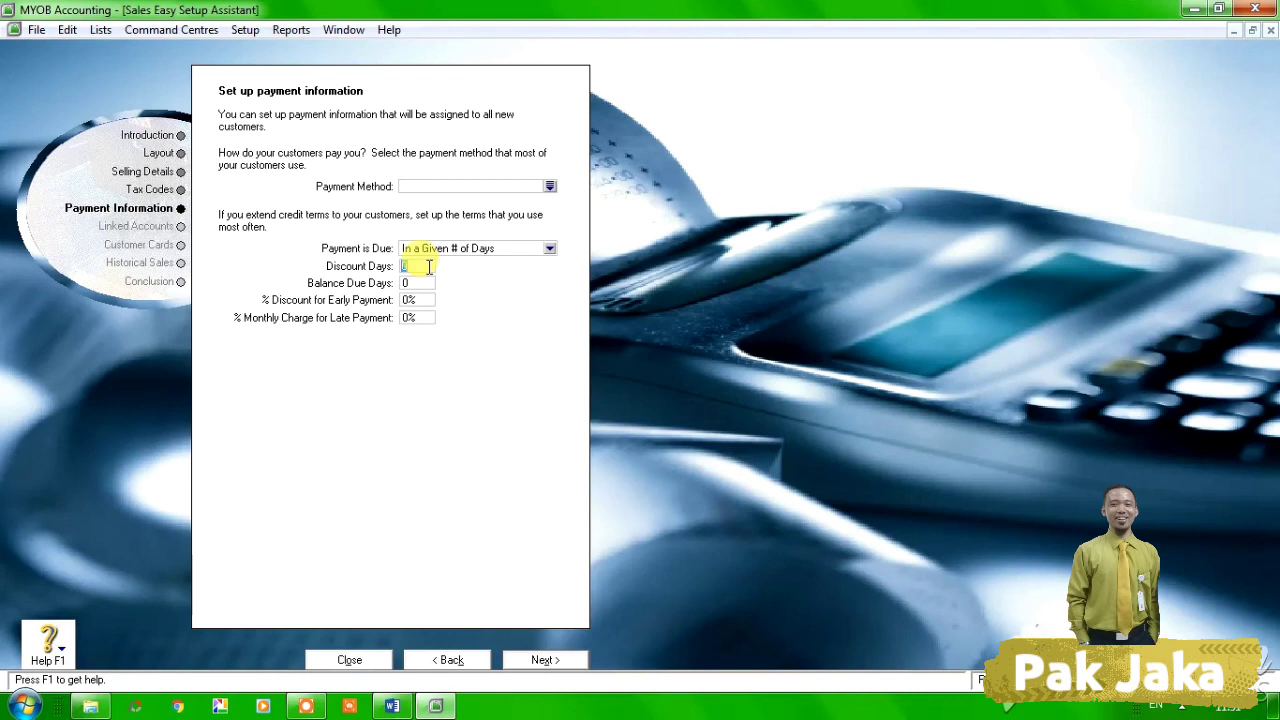
click(418, 284)
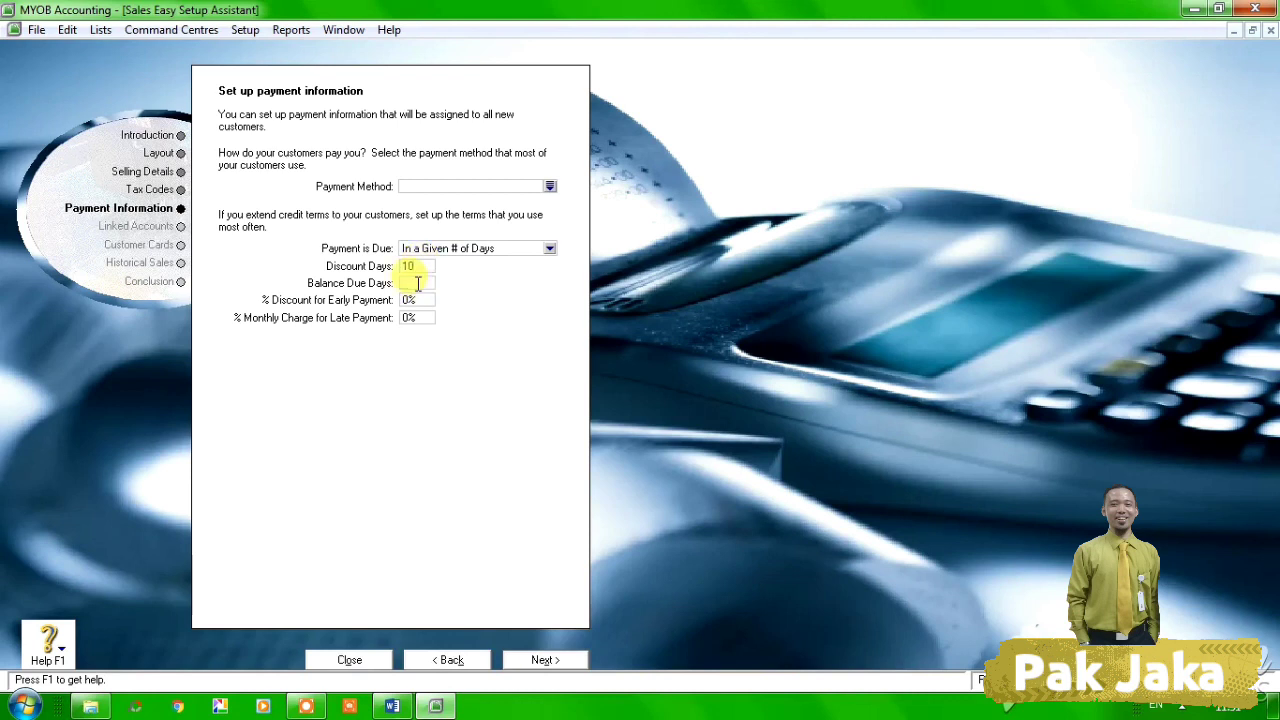
click(418, 302)
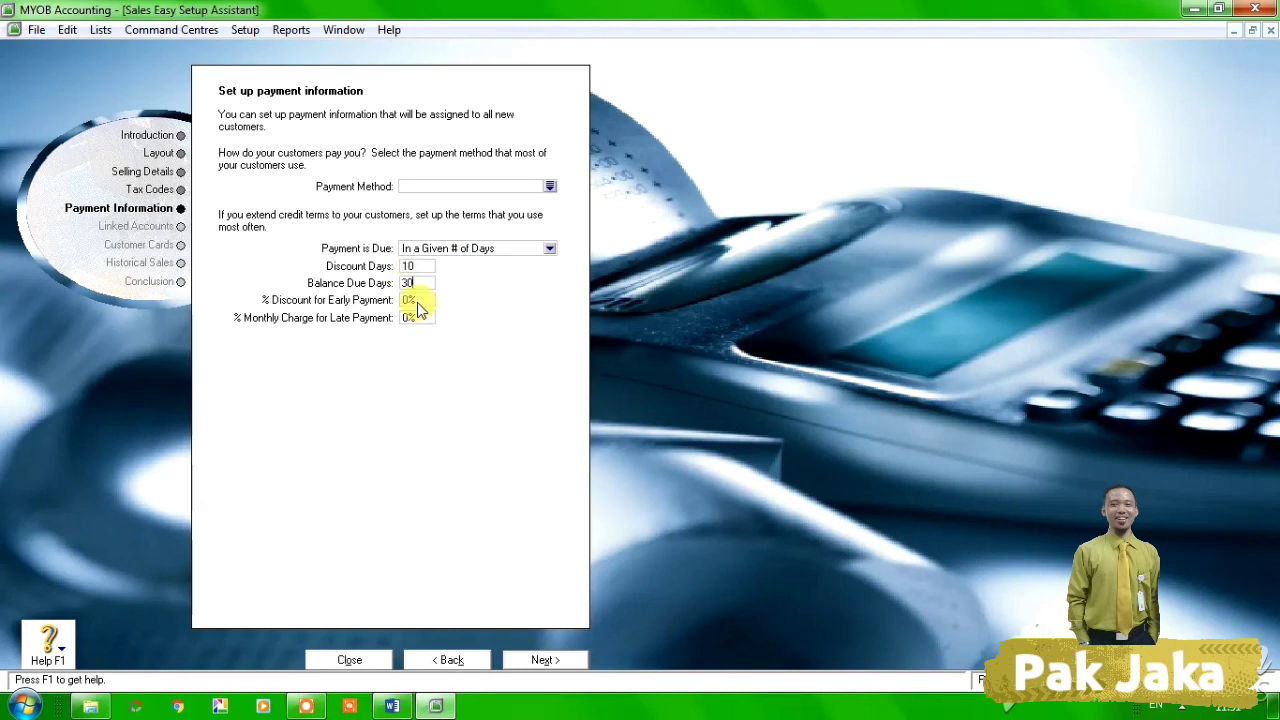
click(547, 660)
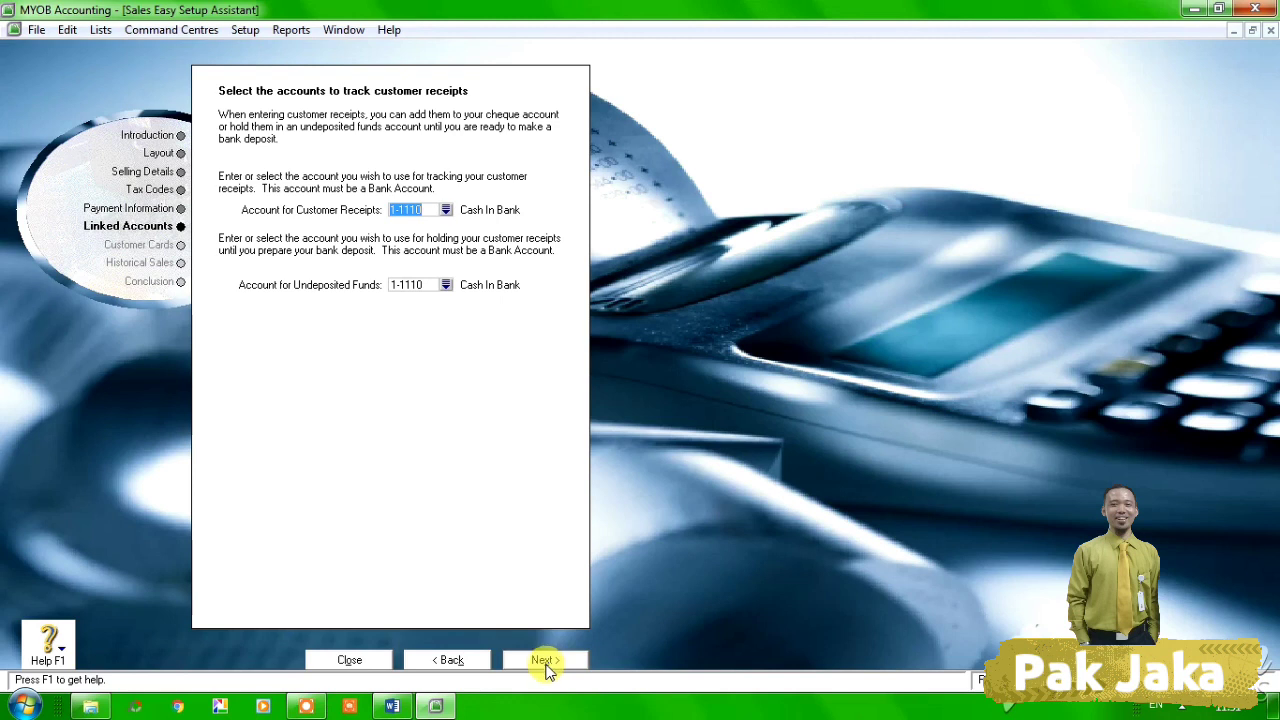
click(543, 661)
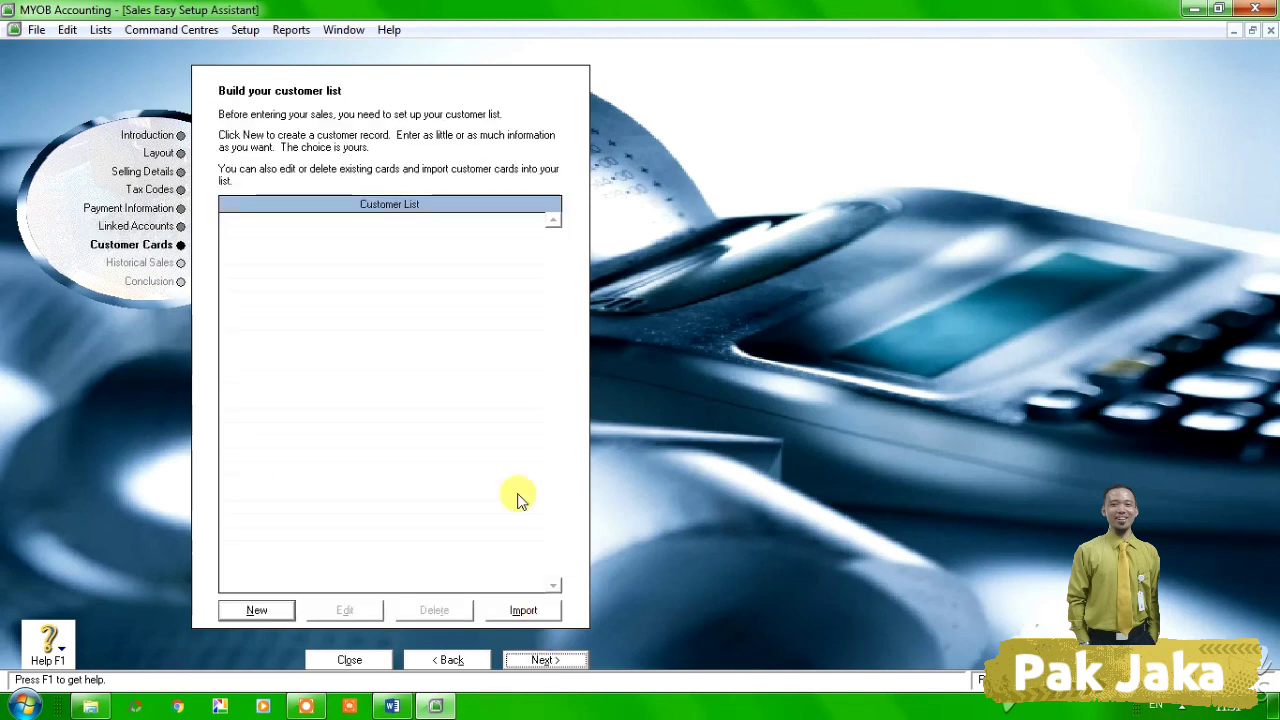
Start a new customer card and arrange MYOB side by side with the Word company profile
click(272, 612)
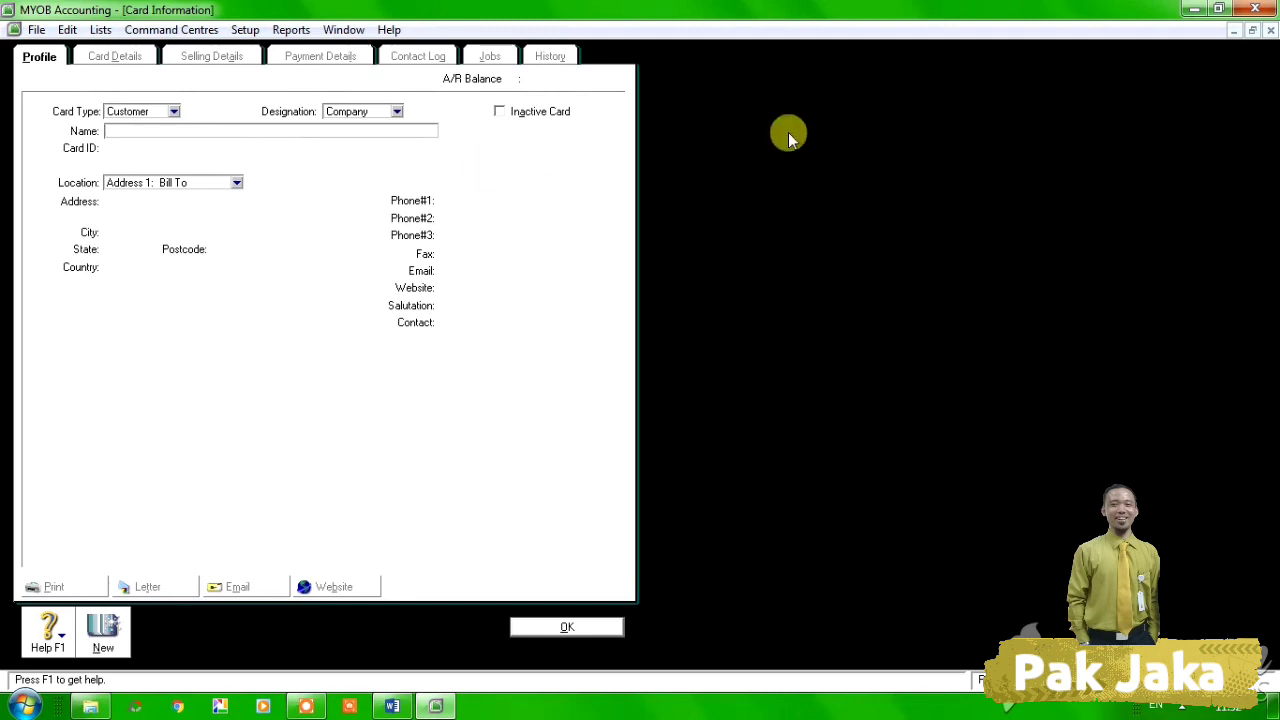
click(1218, 10)
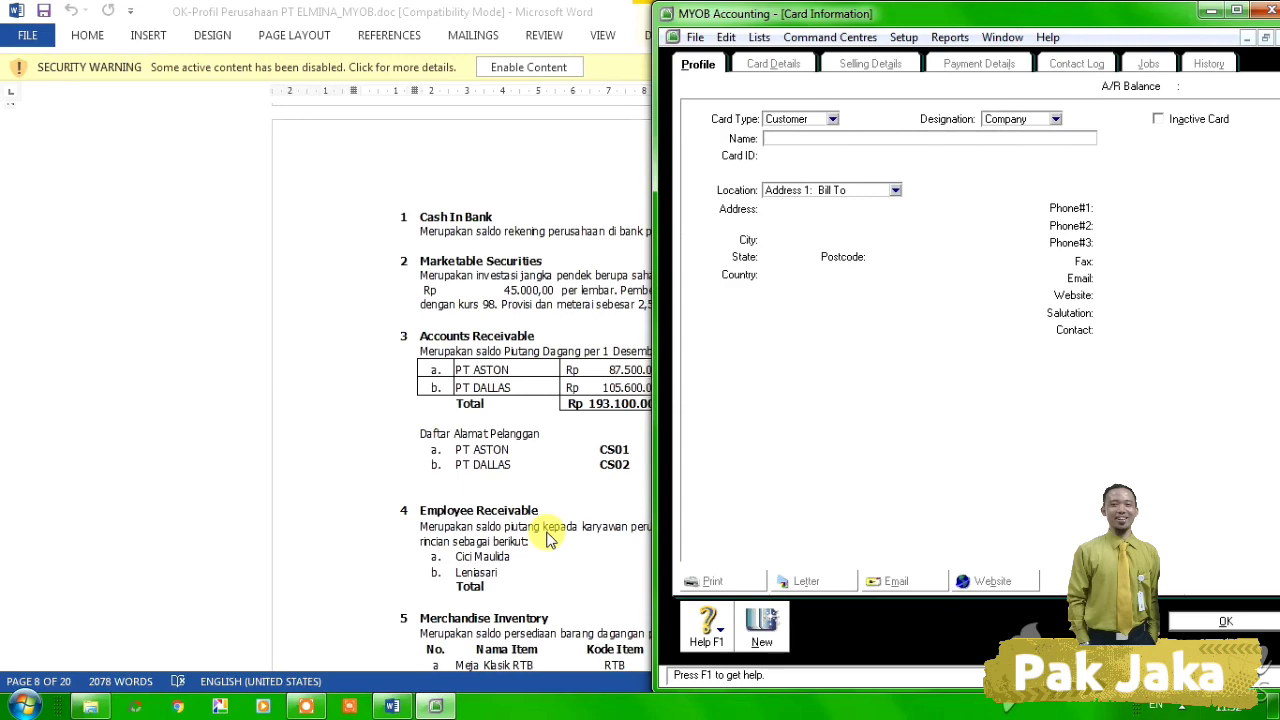
click(389, 707)
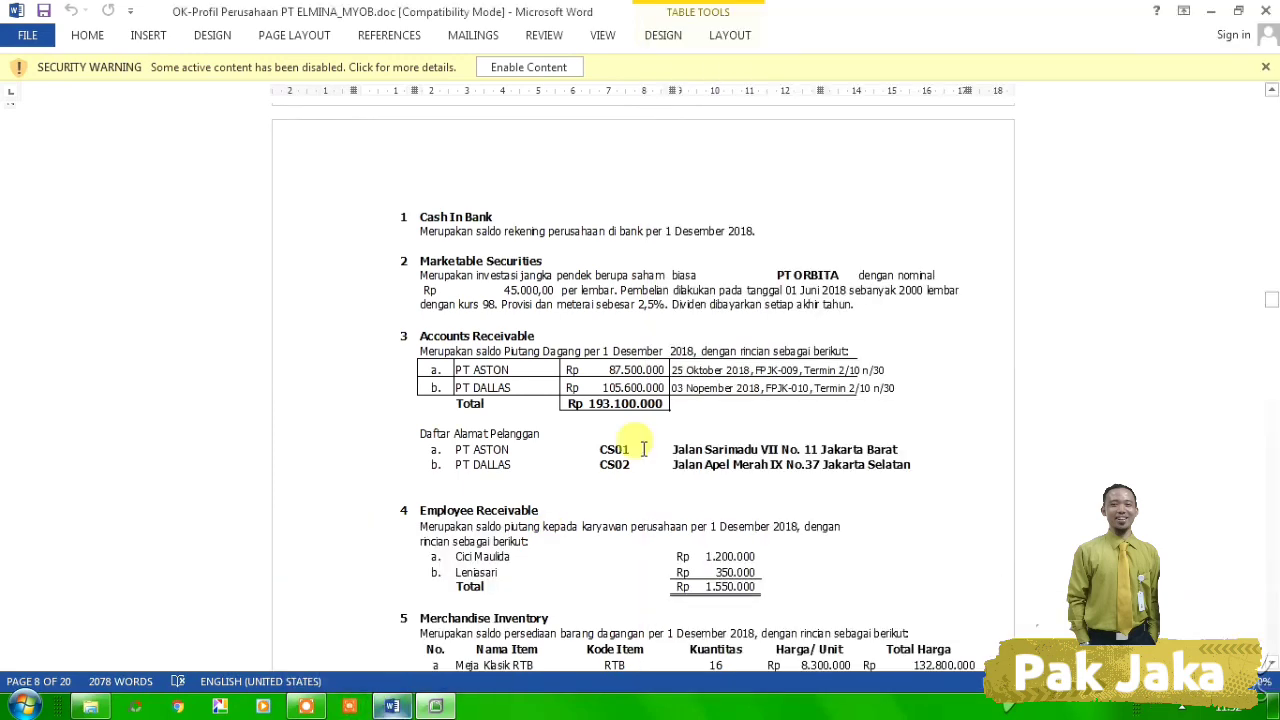
click(1238, 10)
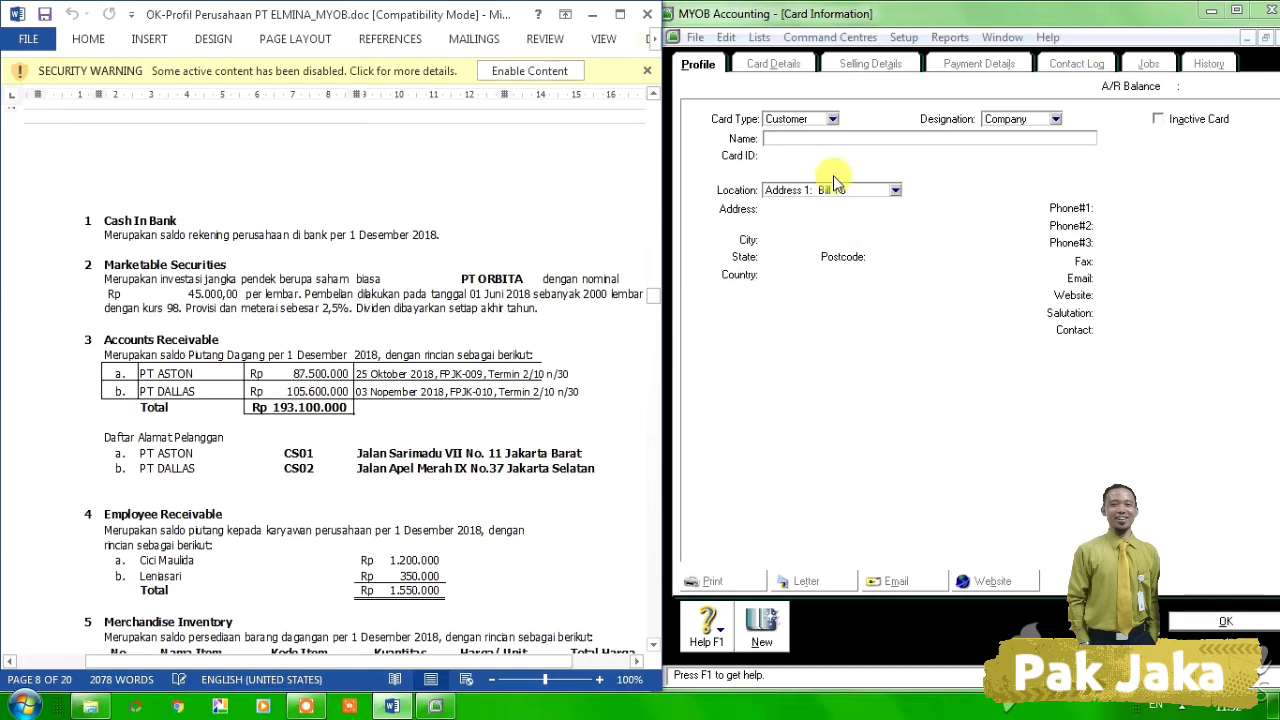
Create the customer card for PT ASTON with its card ID and address from the company profile, check its selling details and save it
click(805, 140)
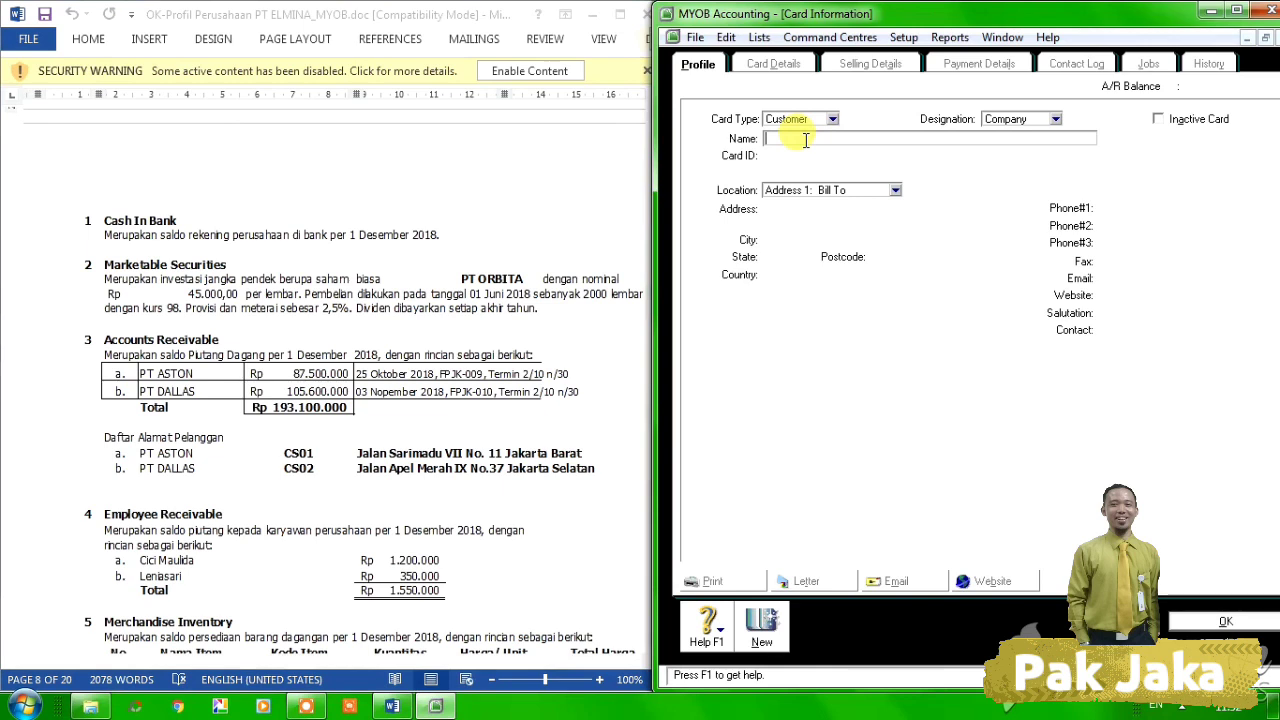
text(PT ASTON)
key(Tab)
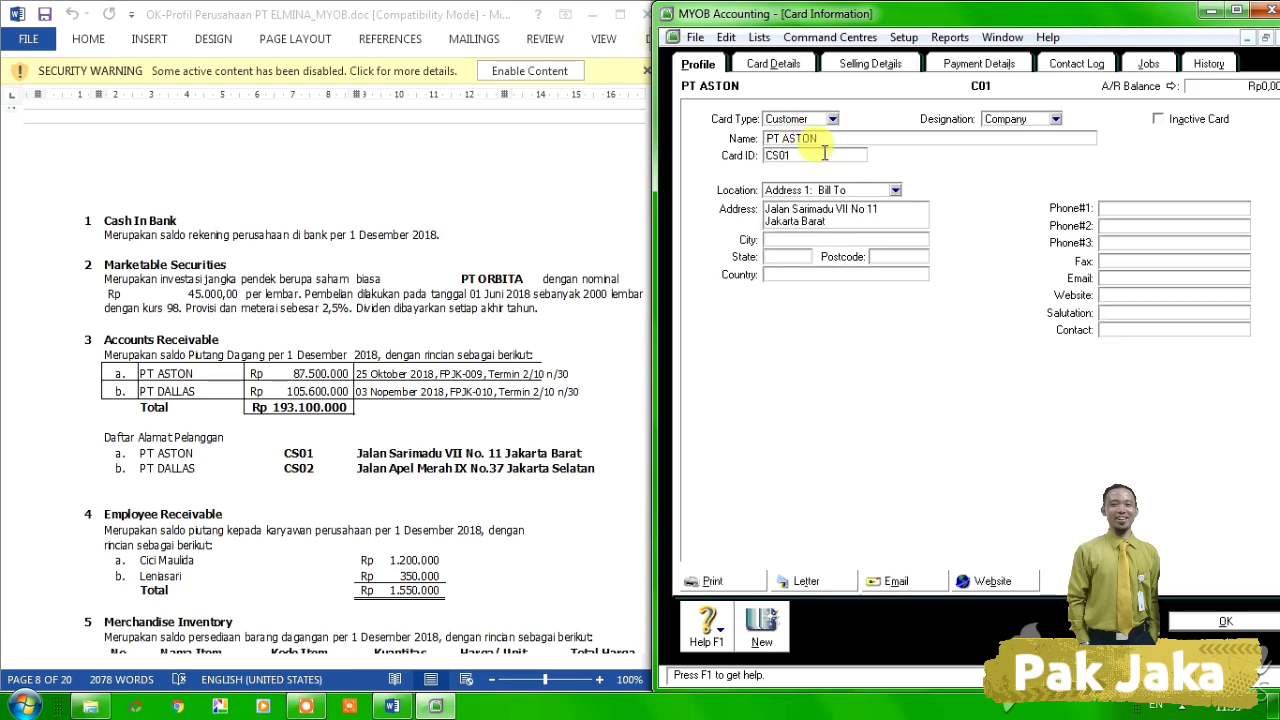
text(S)
click(869, 64)
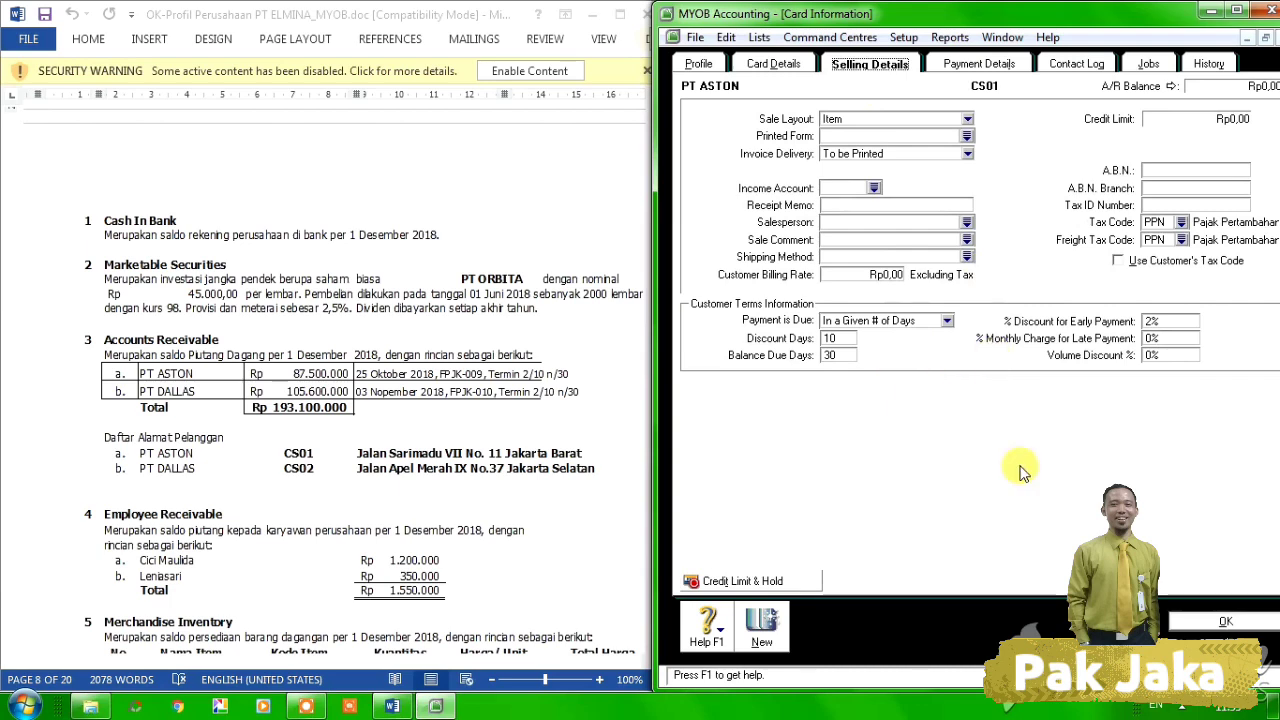
click(1230, 621)
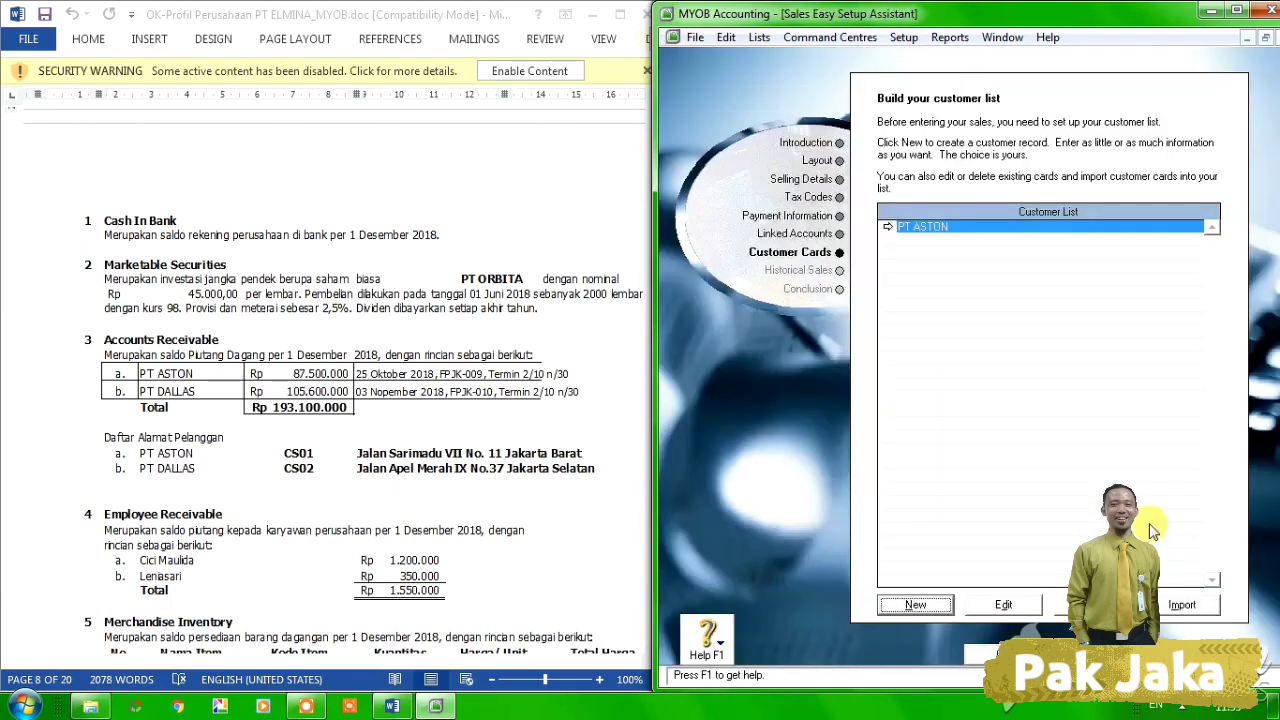
Add a customer card for PT DALLAS with its card ID and address from the profile, review the selling details and save it
click(916, 605)
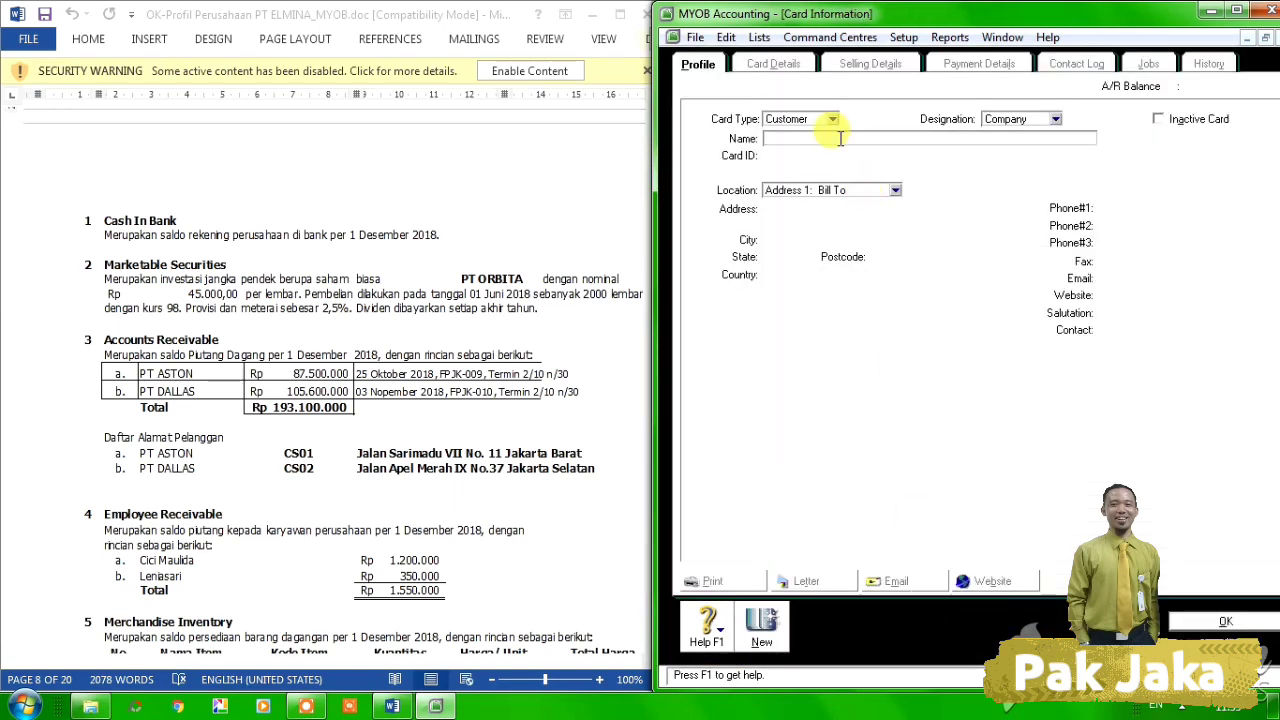
text(J)
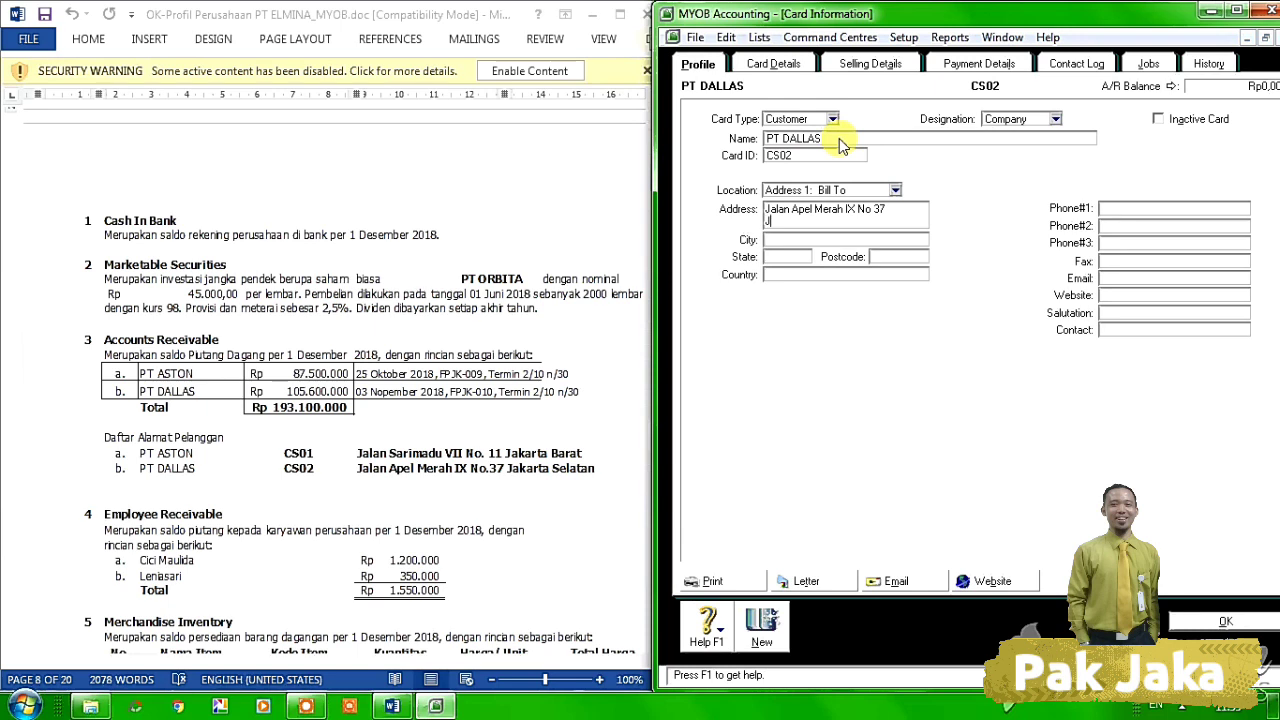
text(akarta )
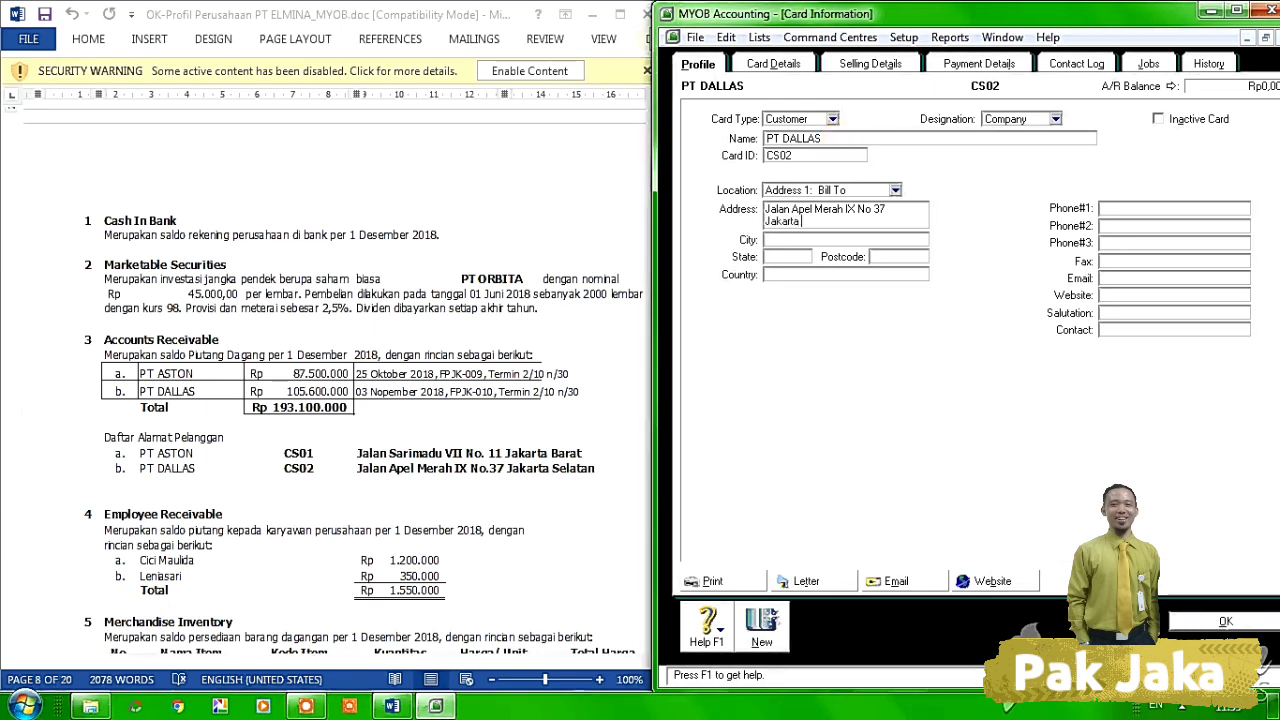
text(Selatan)
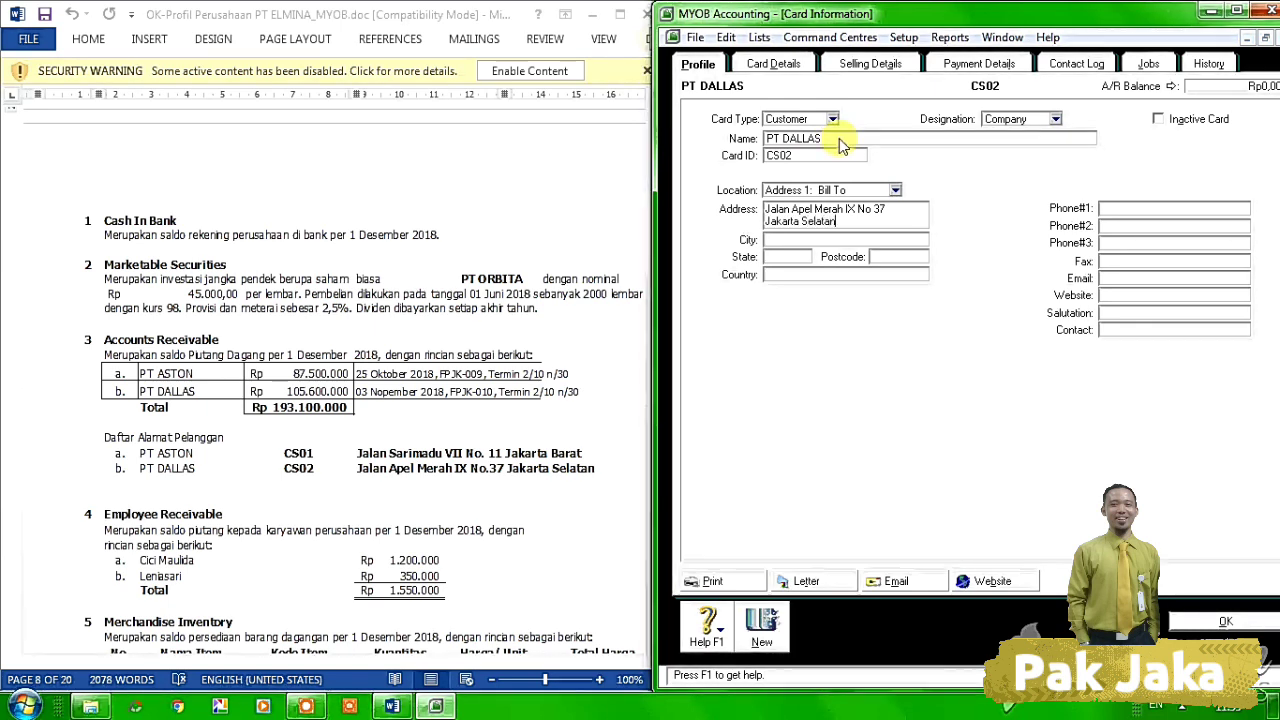
click(878, 63)
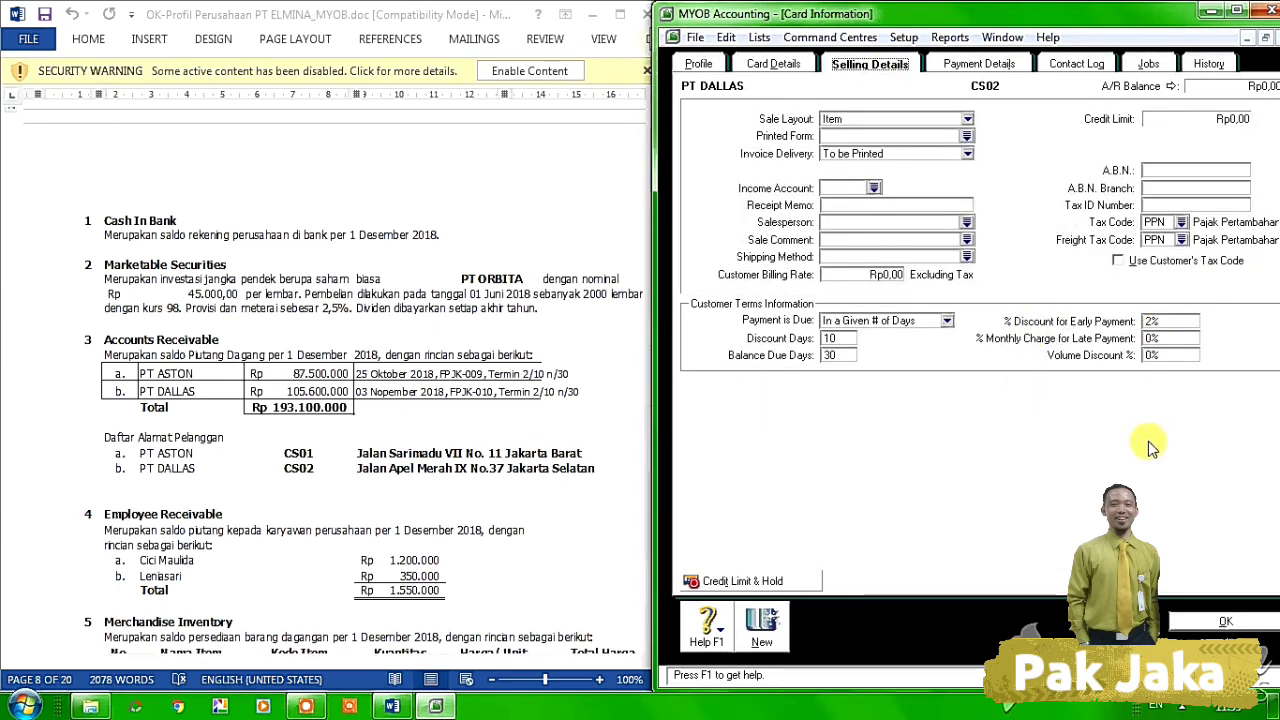
click(1222, 622)
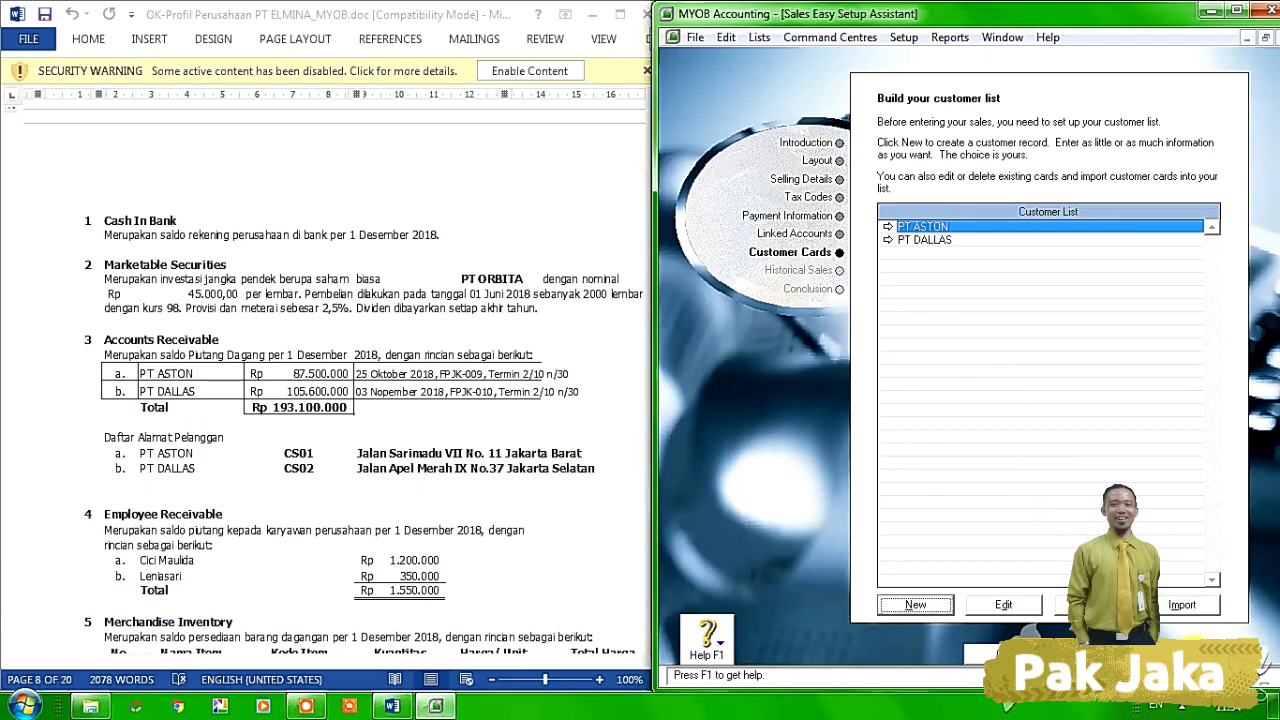
Record the historical sale for PT DALLAS dated 03/11/2018, totalling Rp105.600.000,00, with memo Saldo Piutang PT DALLAS and tax code N-T
click(1060, 655)
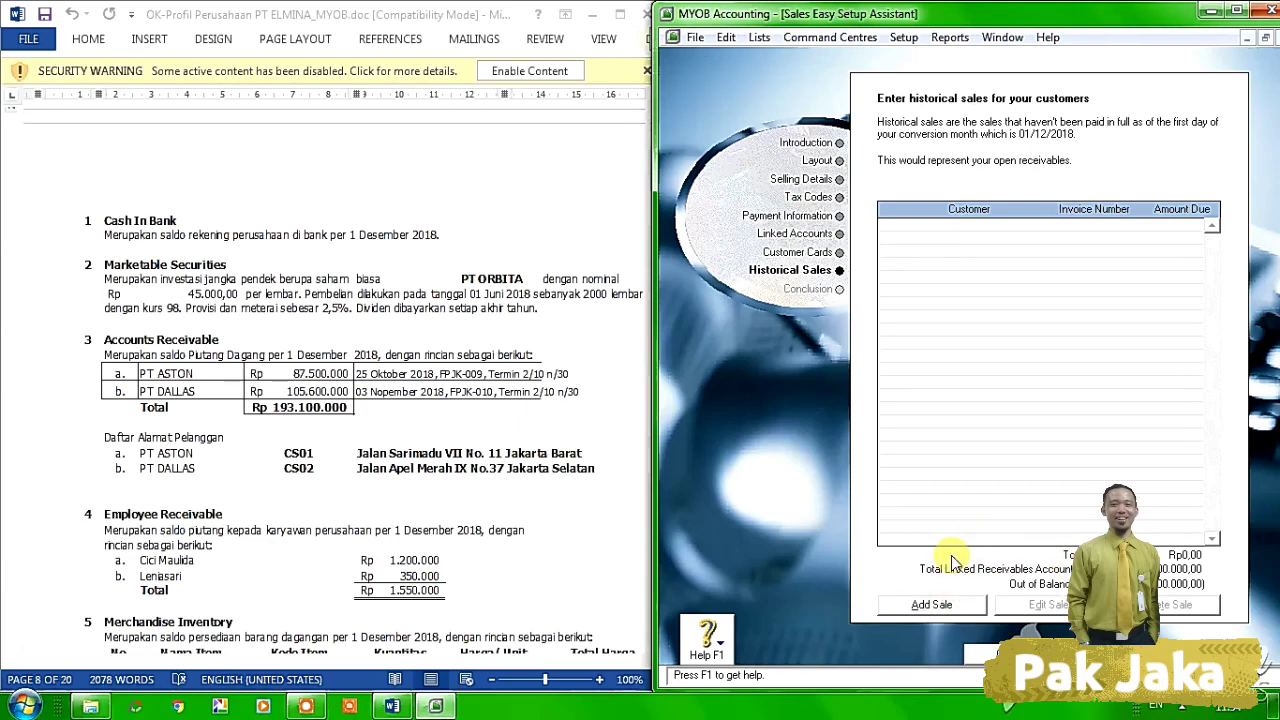
click(929, 605)
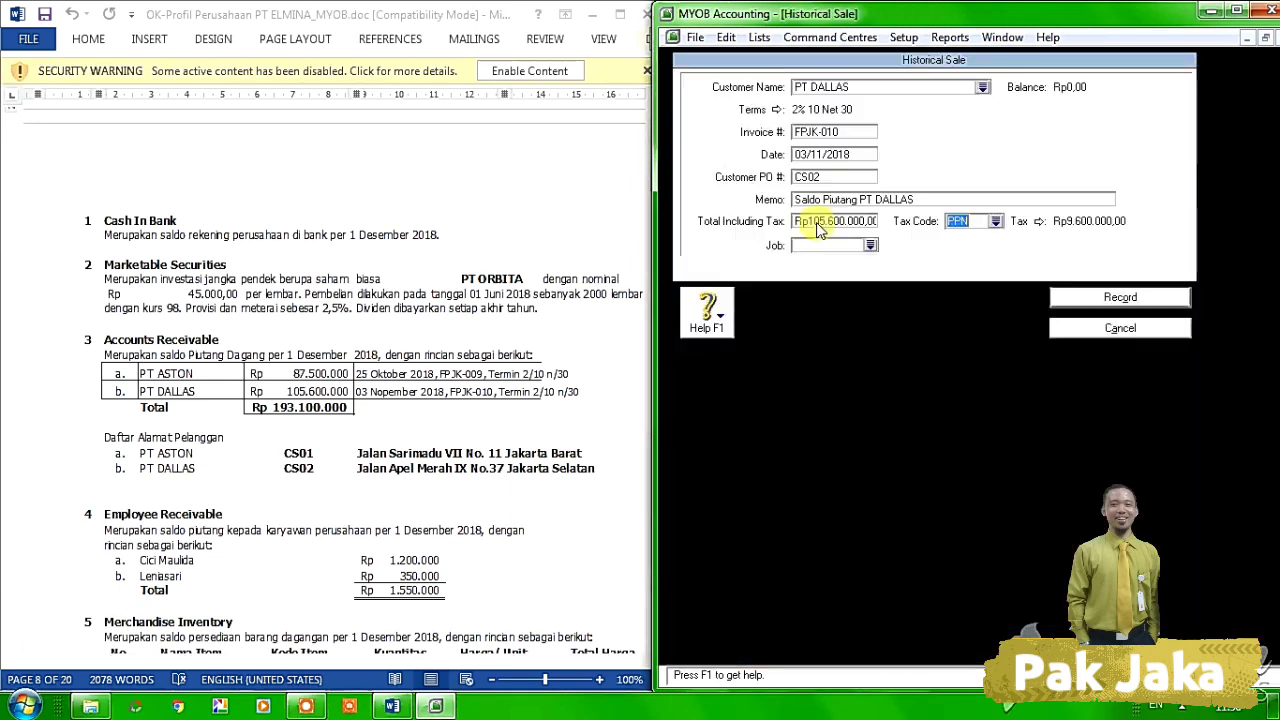
click(996, 222)
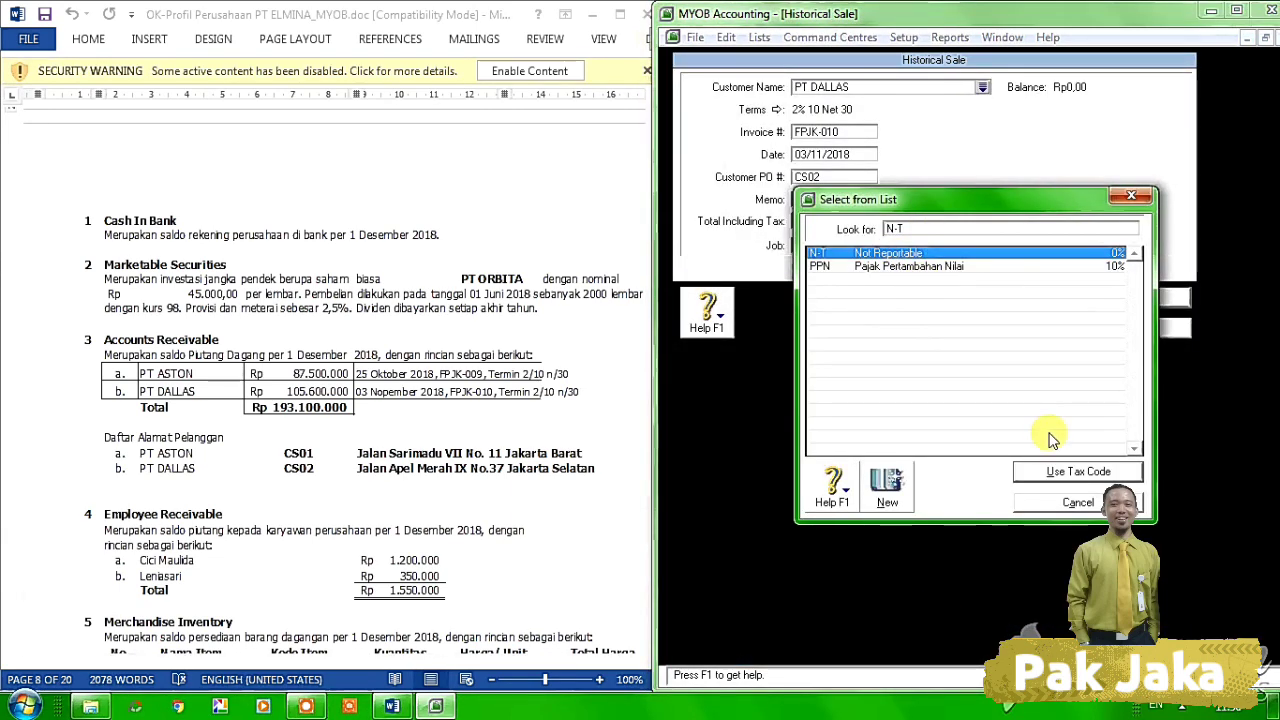
click(1078, 472)
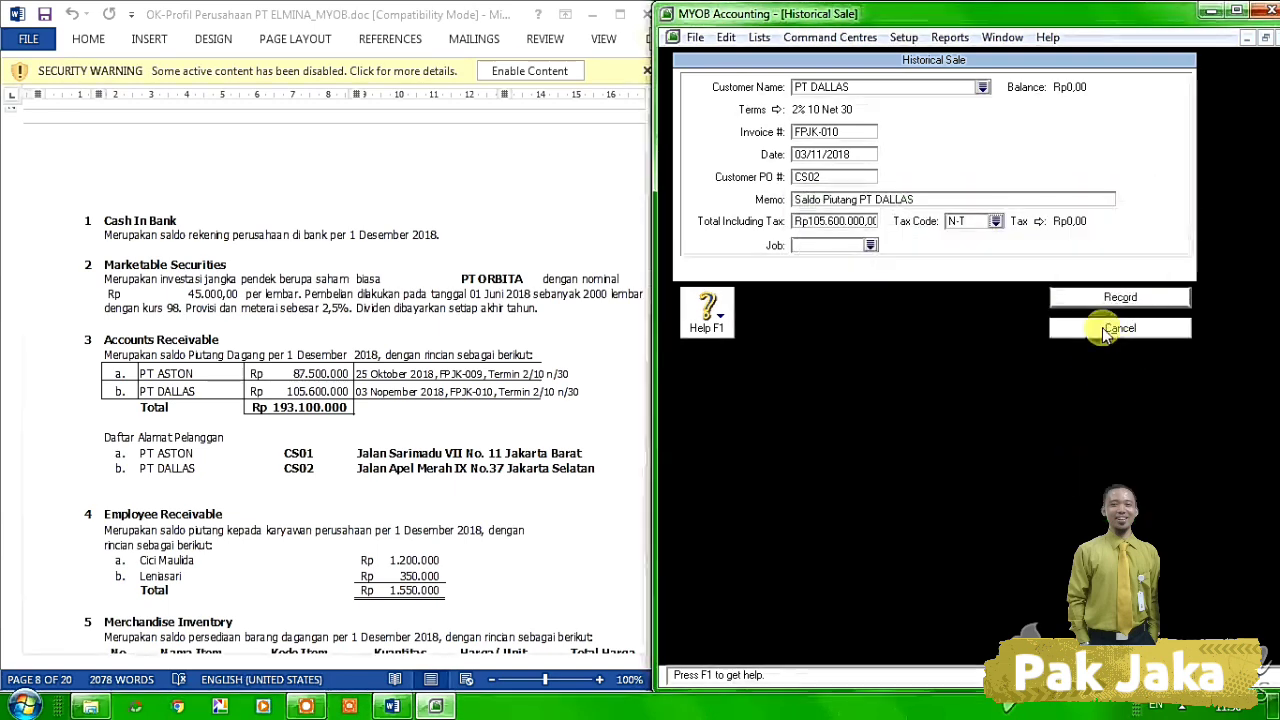
click(1108, 300)
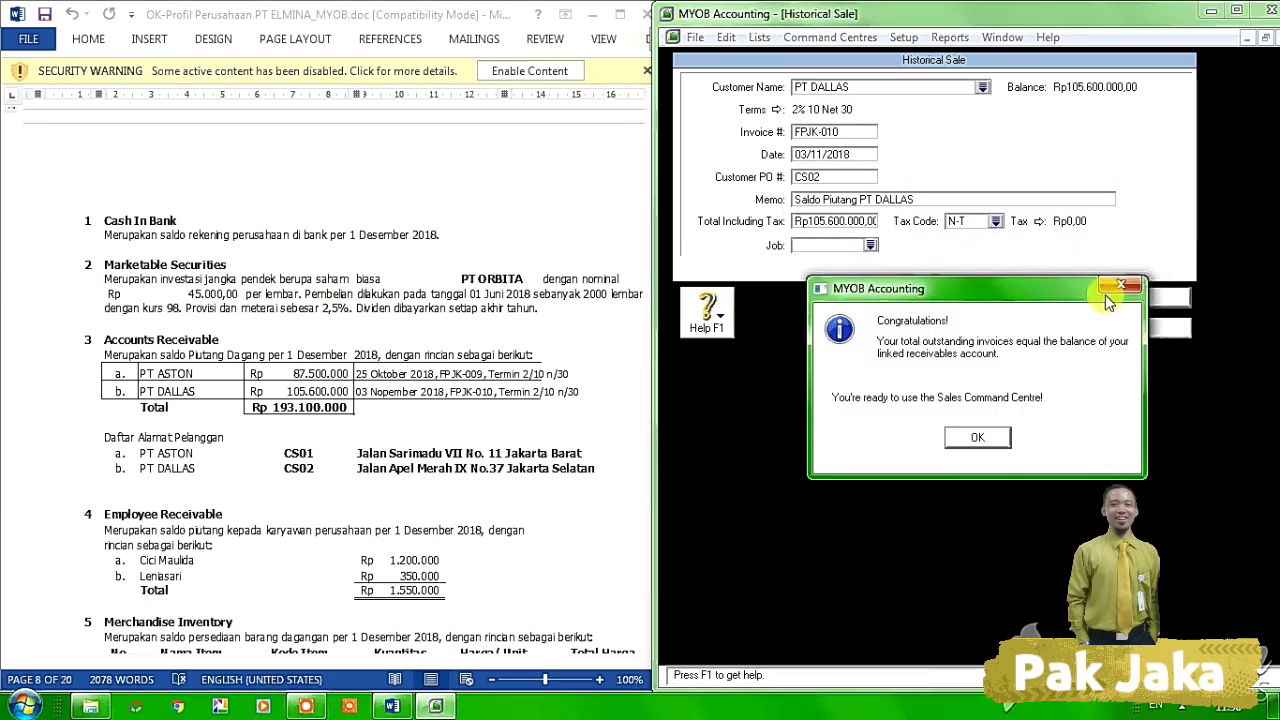
click(977, 440)
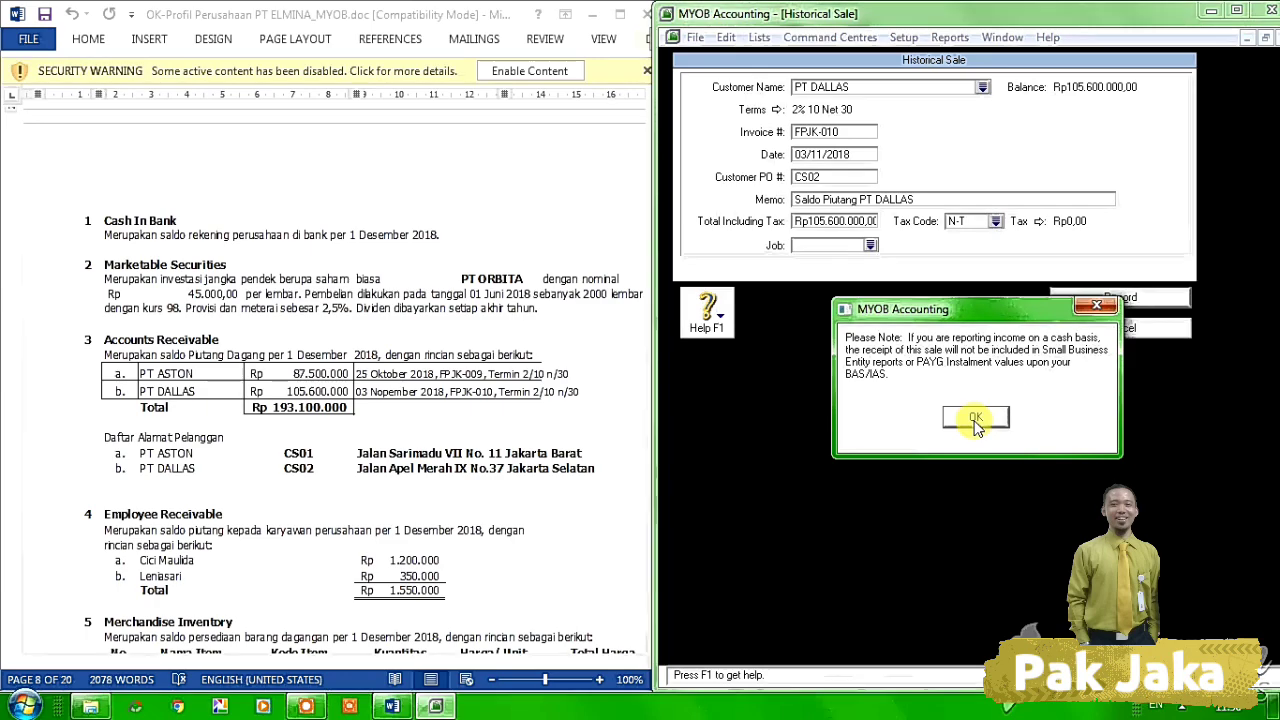
click(973, 414)
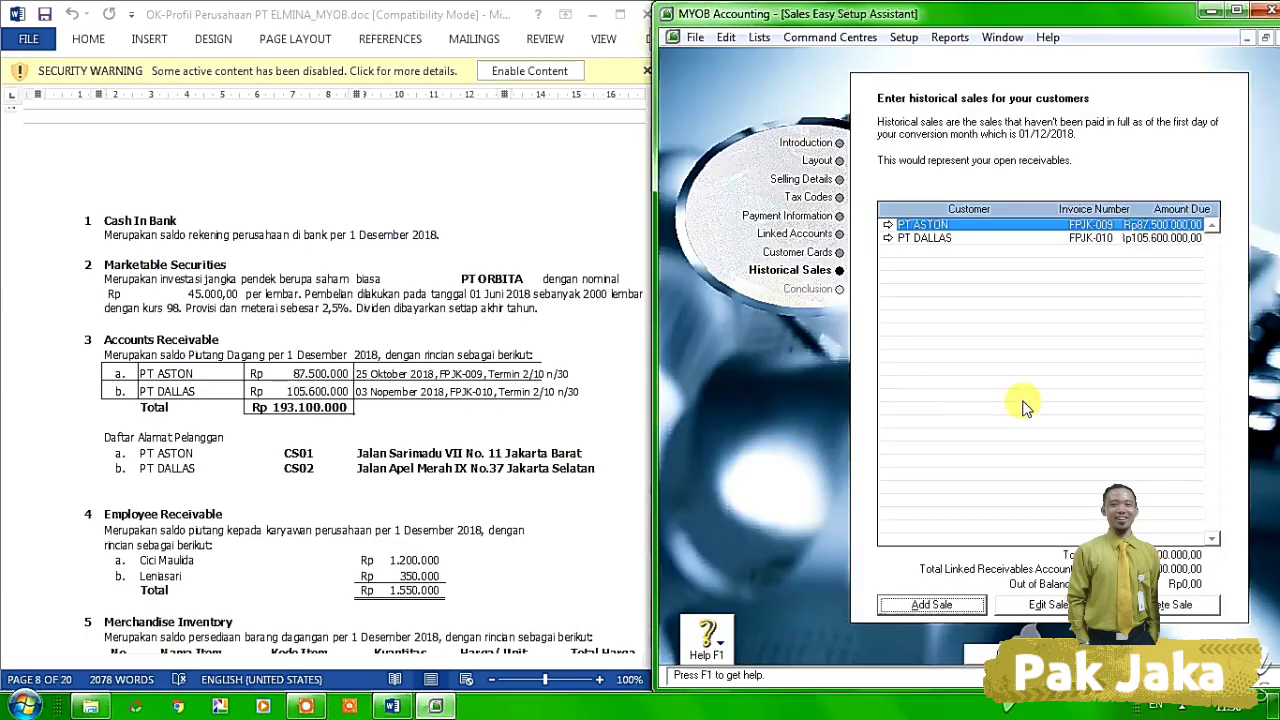
click(1236, 11)
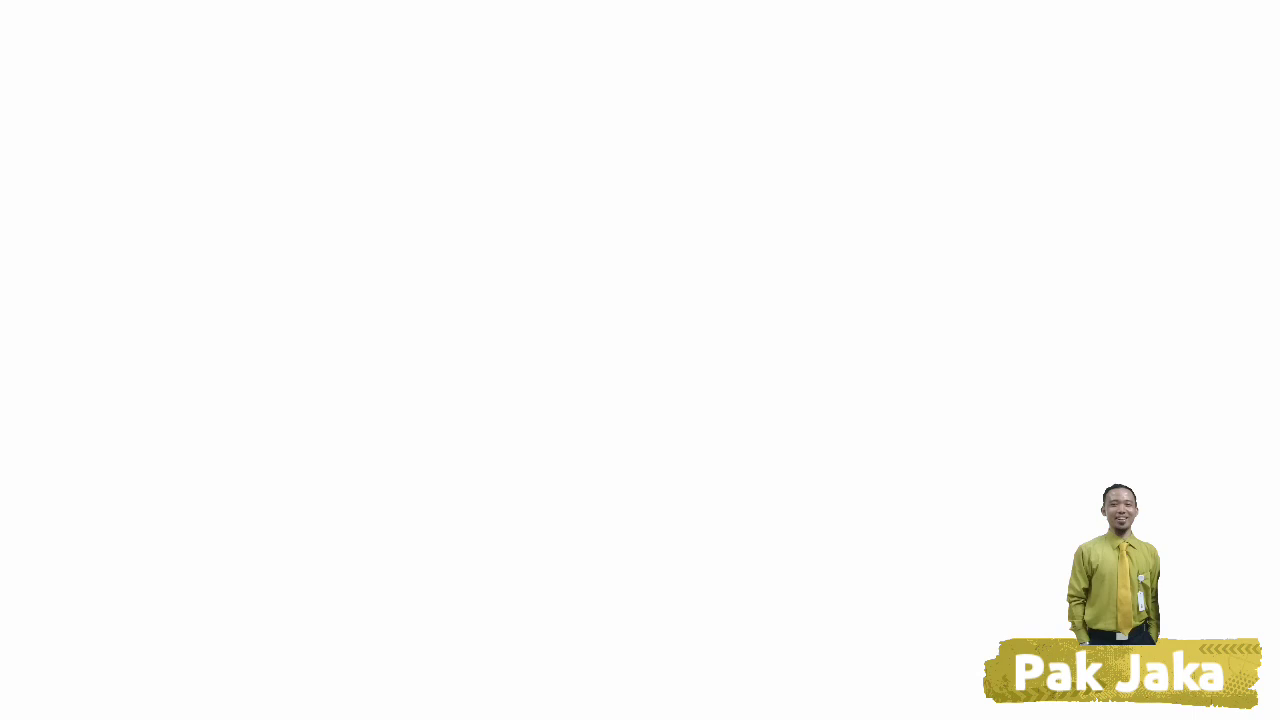